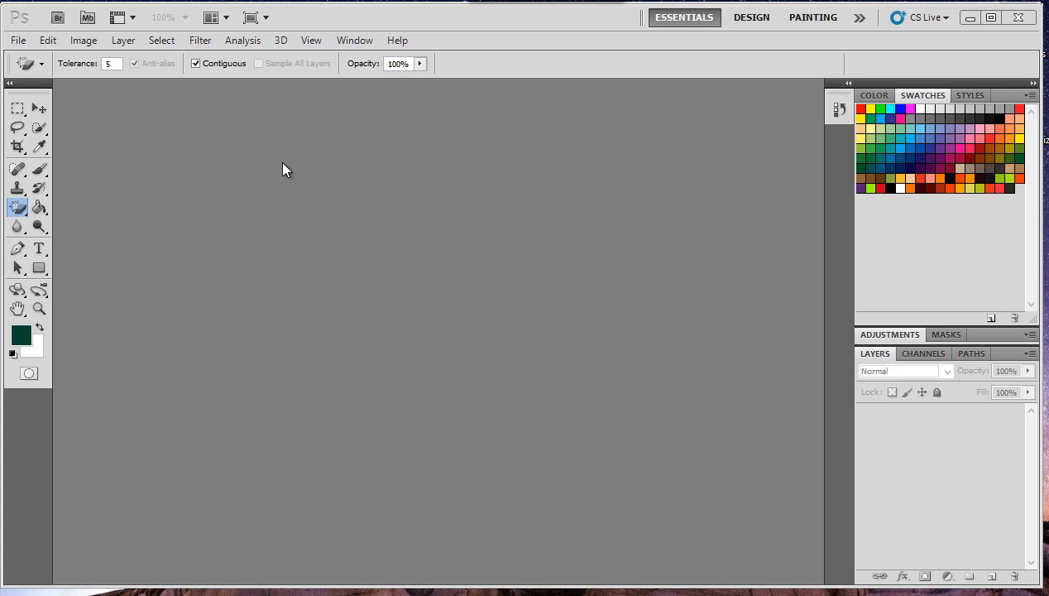
- Open lion_picture_nobg.jpg from the Pictures folder
left_click(15, 43)
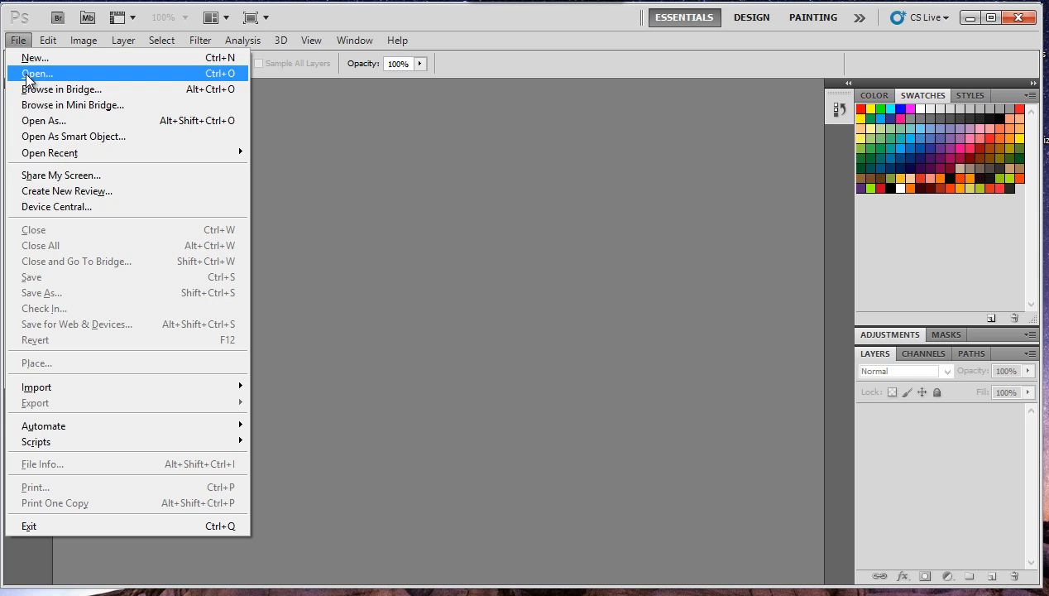
left_click(29, 76)
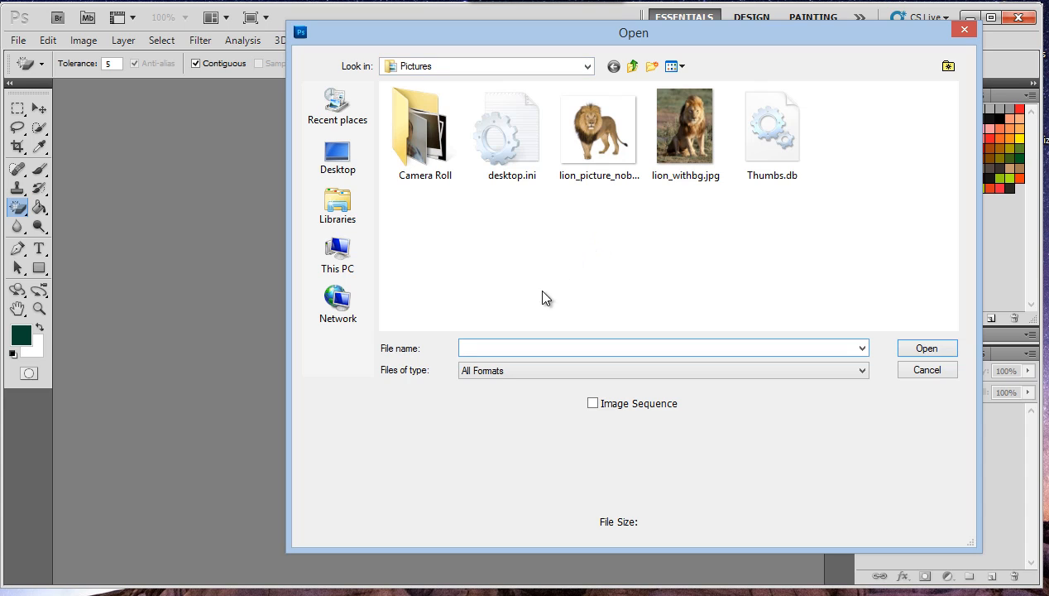
left_click(603, 158)
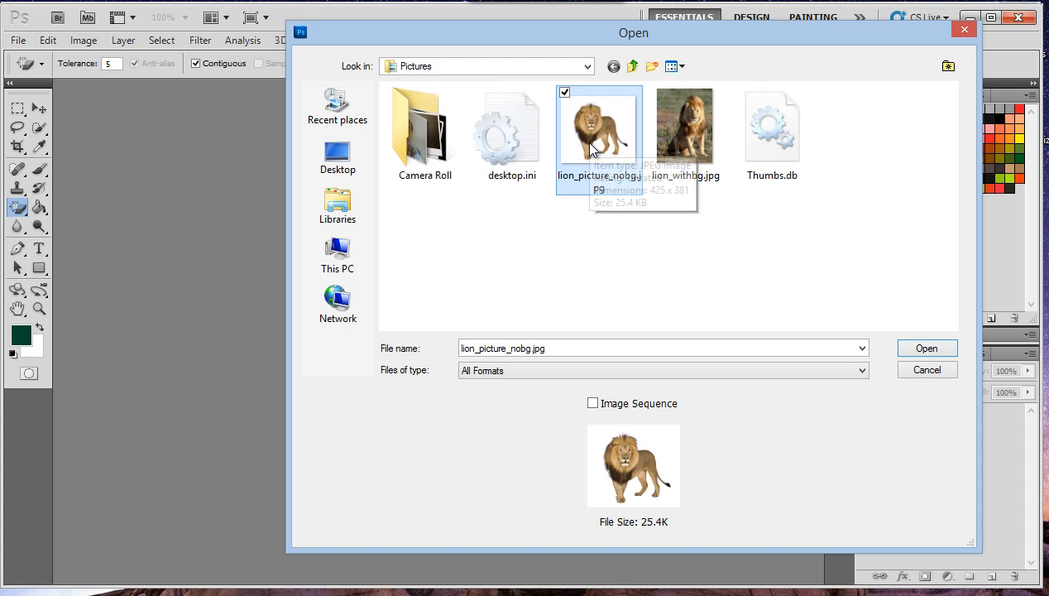
left_click(927, 348)
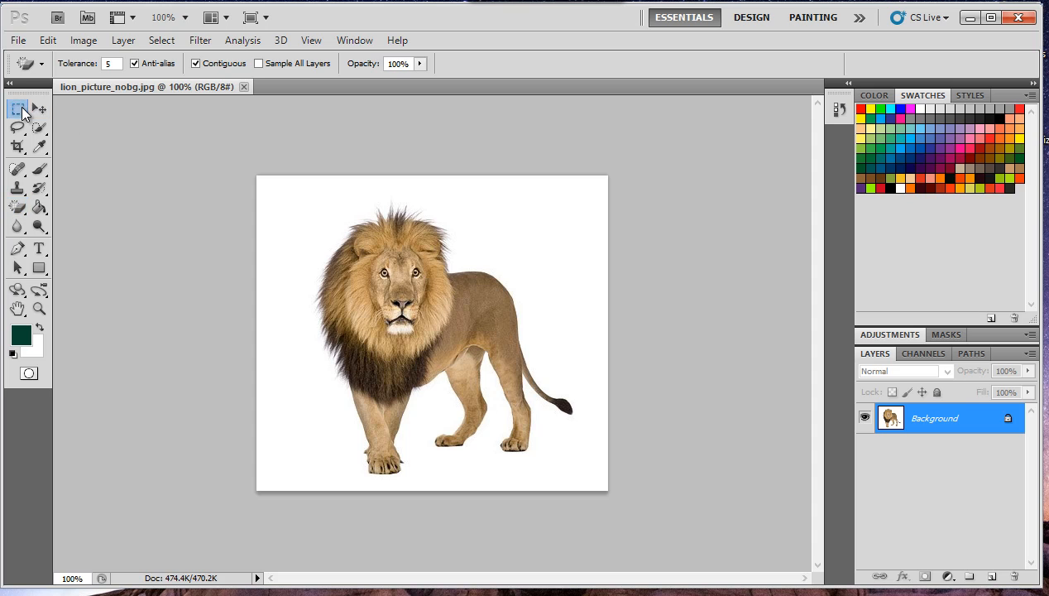
- Erase the white background around the lion with the Magic Eraser tool, using a tolerance of 5
left_click(18, 108)
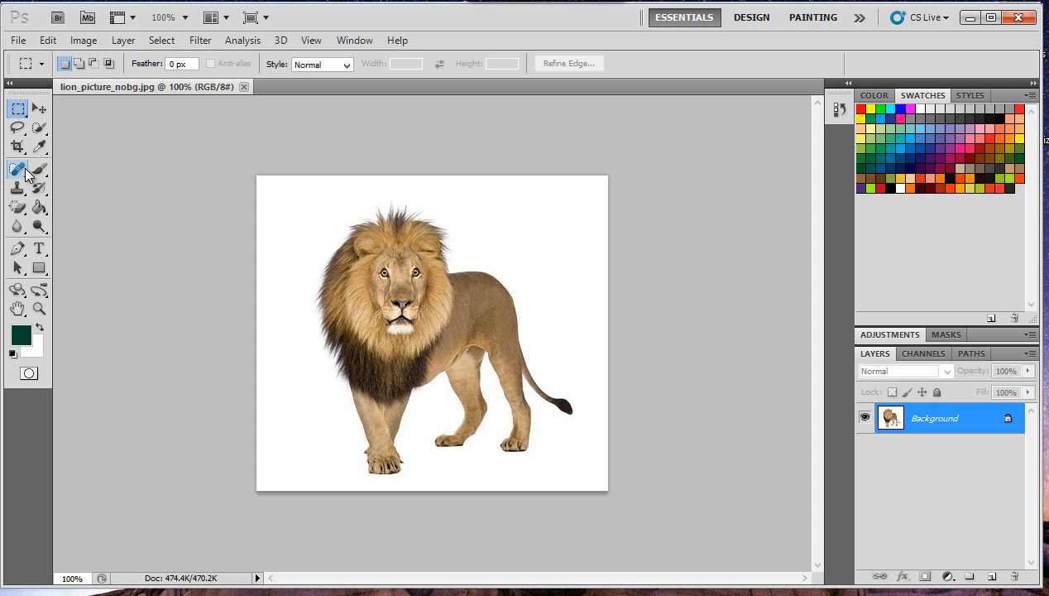
left_click(24, 171)
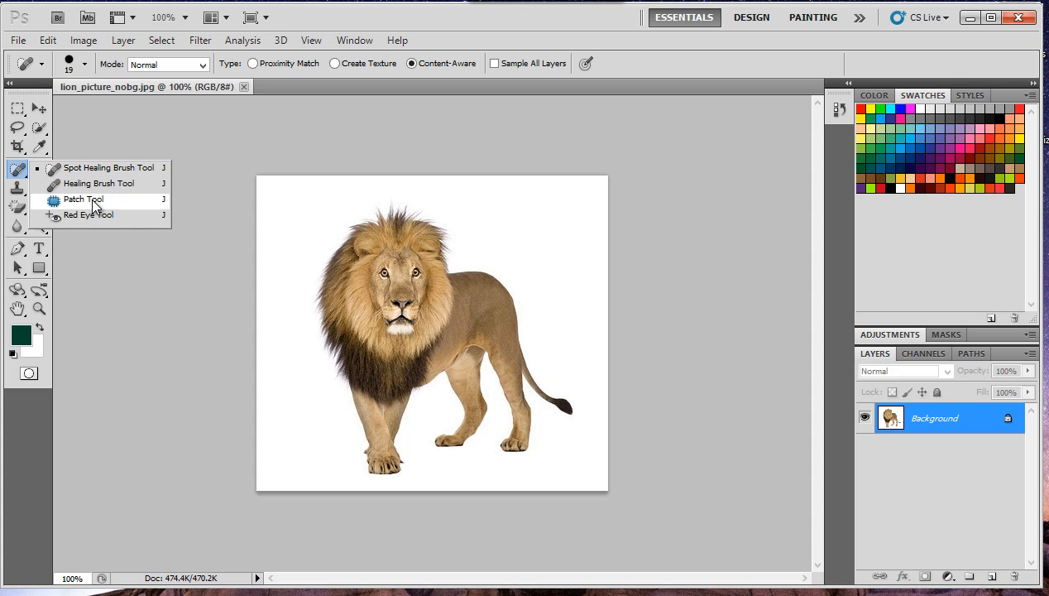
left_click(15, 210)
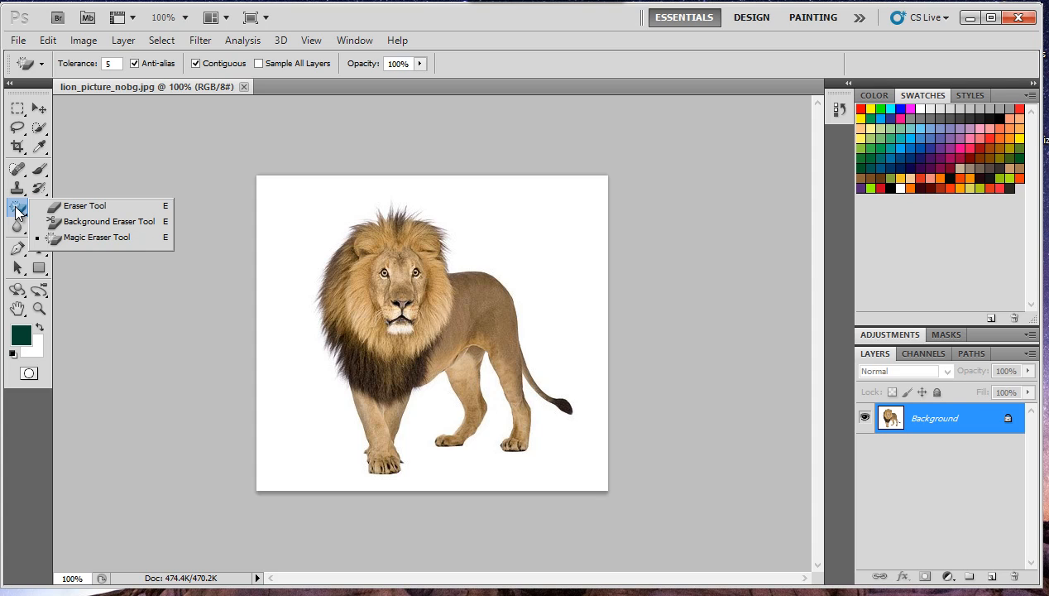
left_click(87, 244)
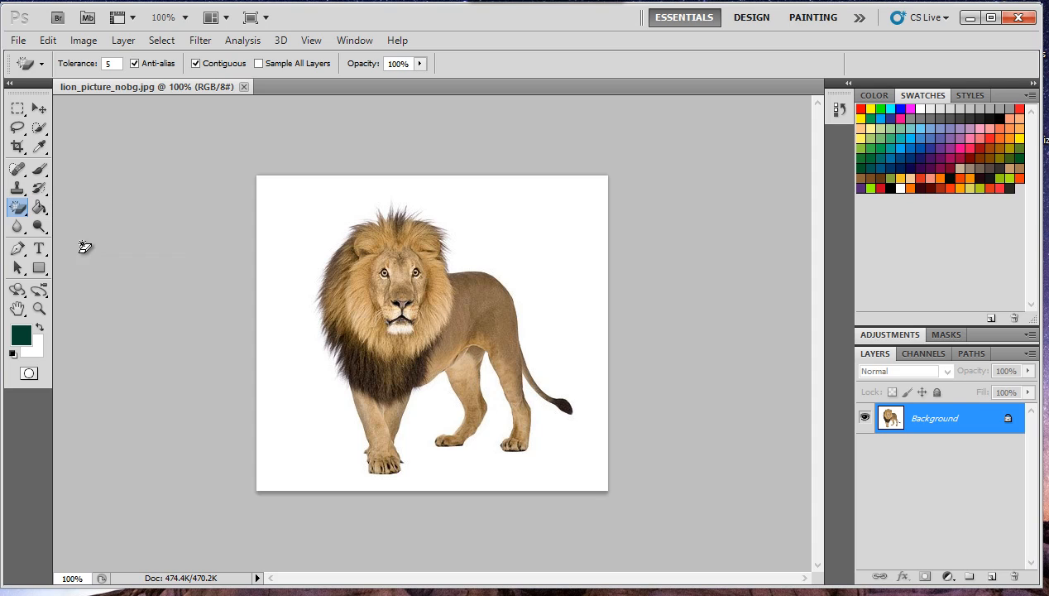
left_click(297, 235)
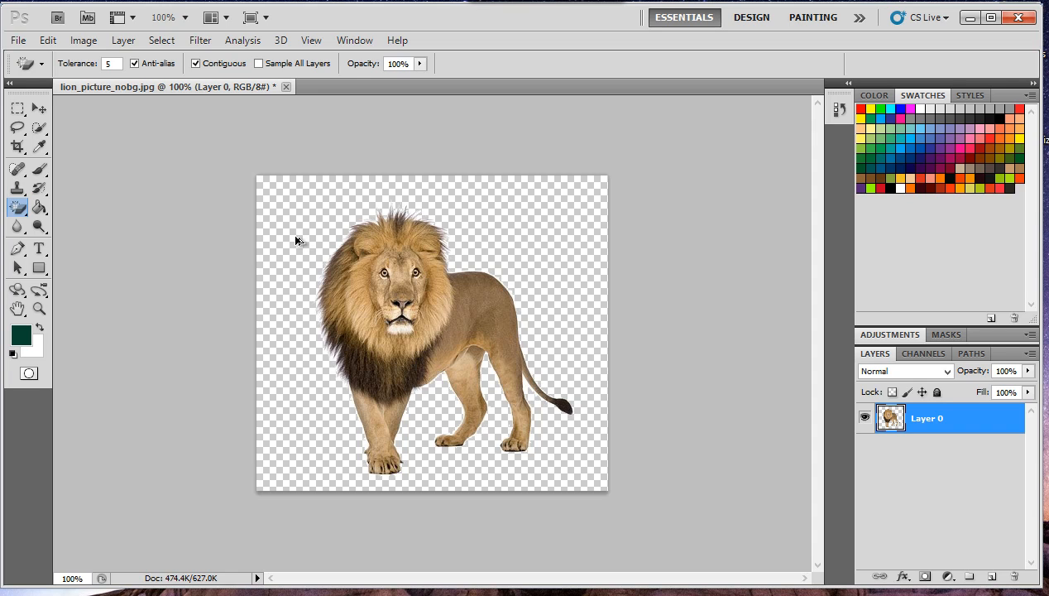
key("ctrl+z")
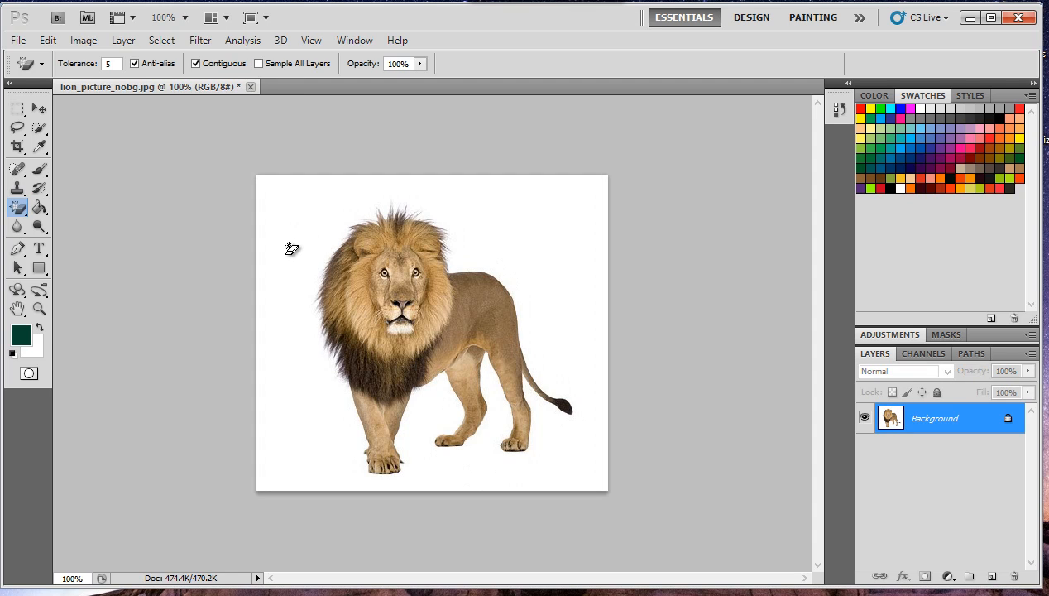
left_click(492, 385)
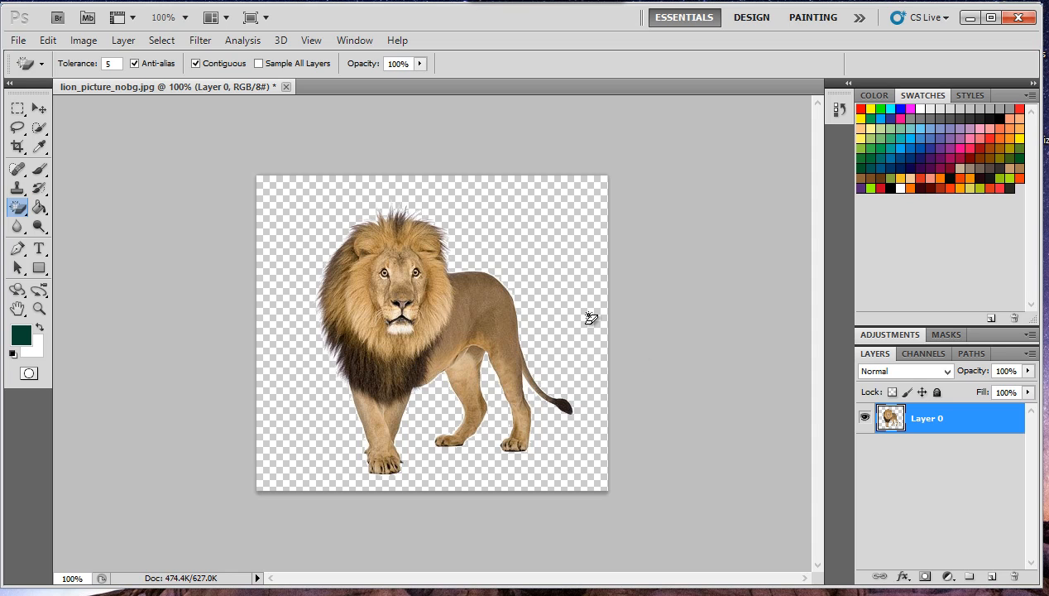
- Save the cut-out lion in the Pictures folder as lion_picture_nobg.psd in Photoshop format with layers and Maximize Compatibility on
left_click(17, 41)
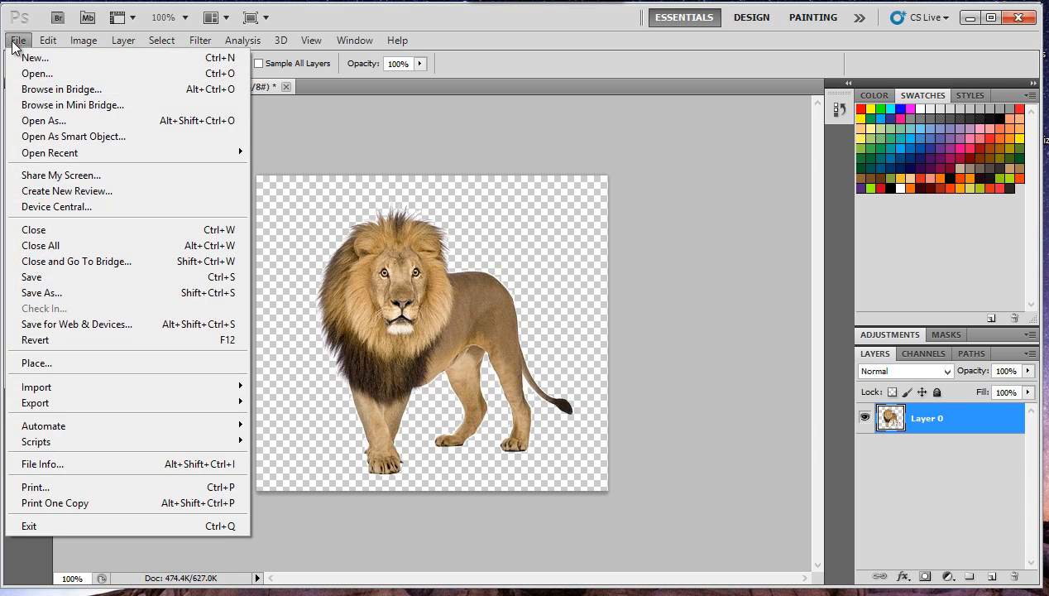
left_click(33, 293)
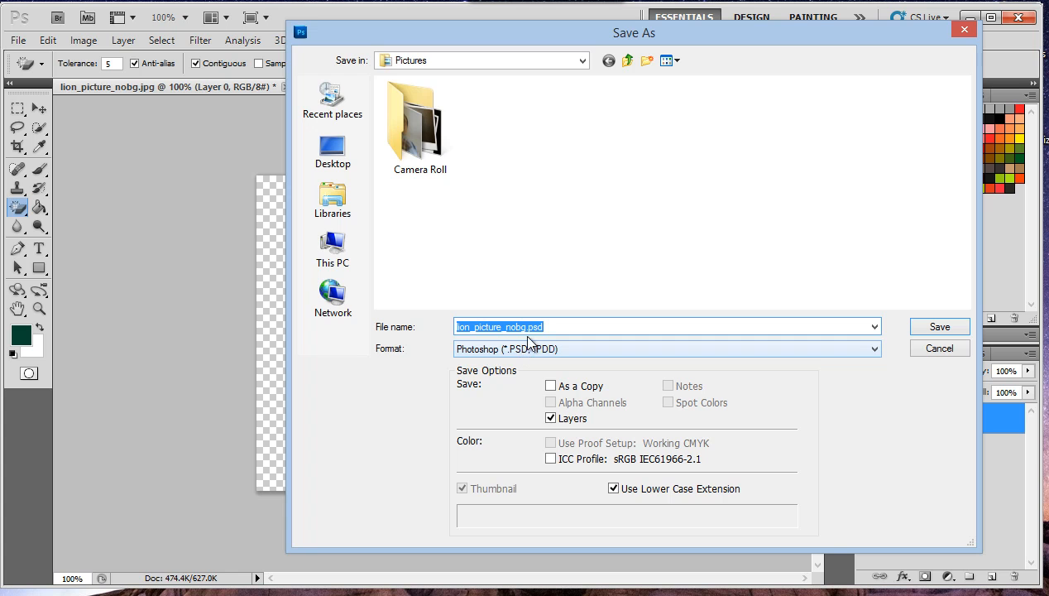
left_click_drag(503, 40, 388, 52)
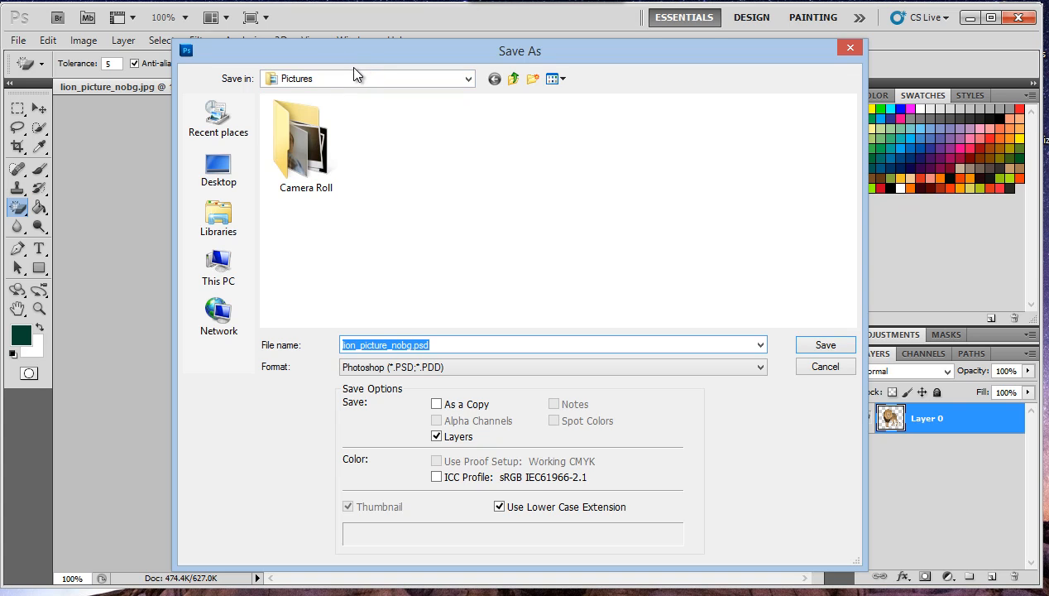
left_click(408, 373)
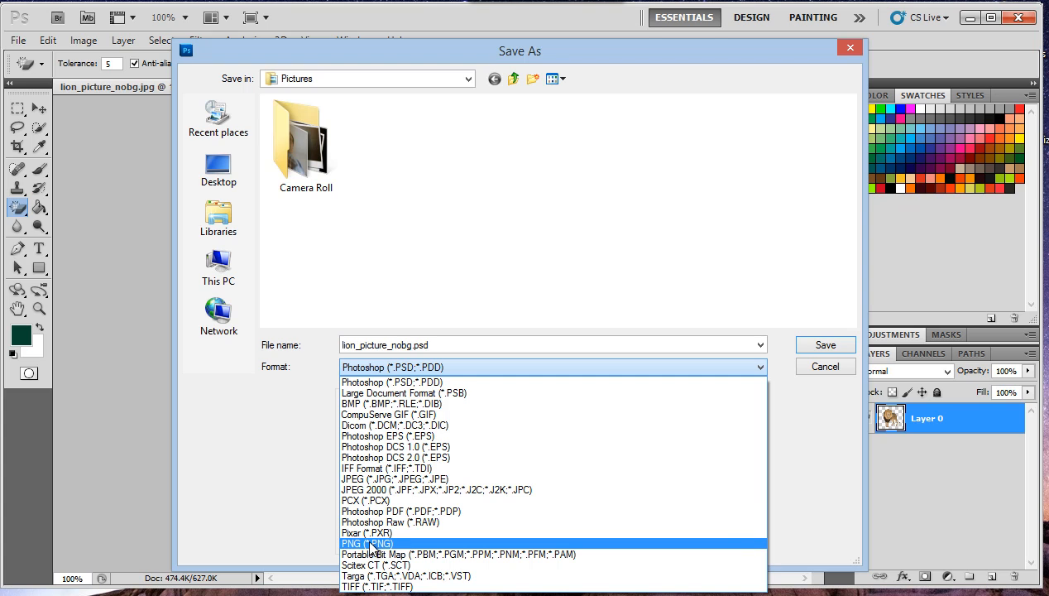
left_click(280, 452)
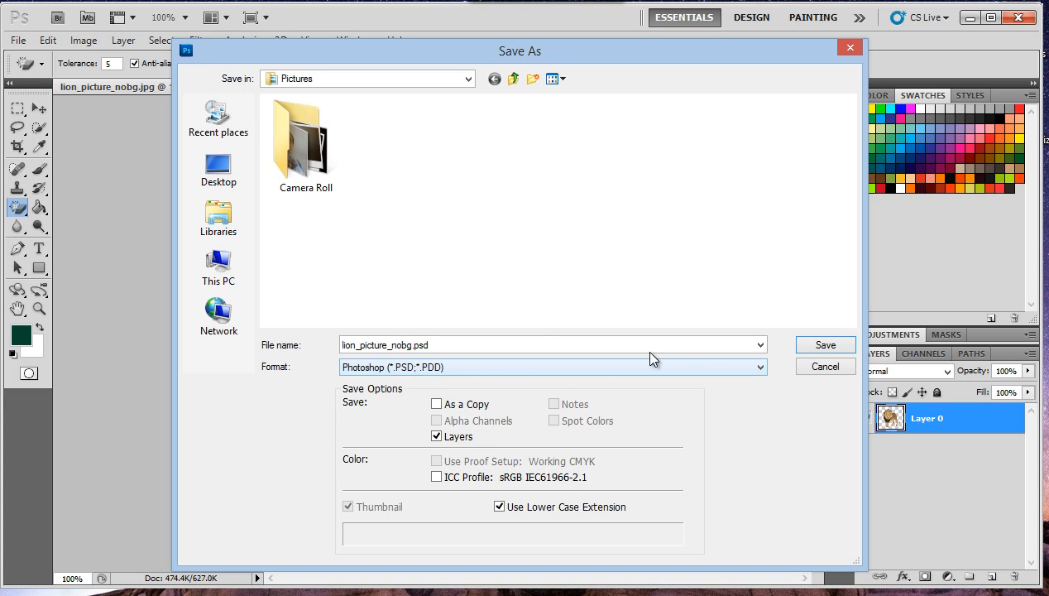
left_click(833, 345)
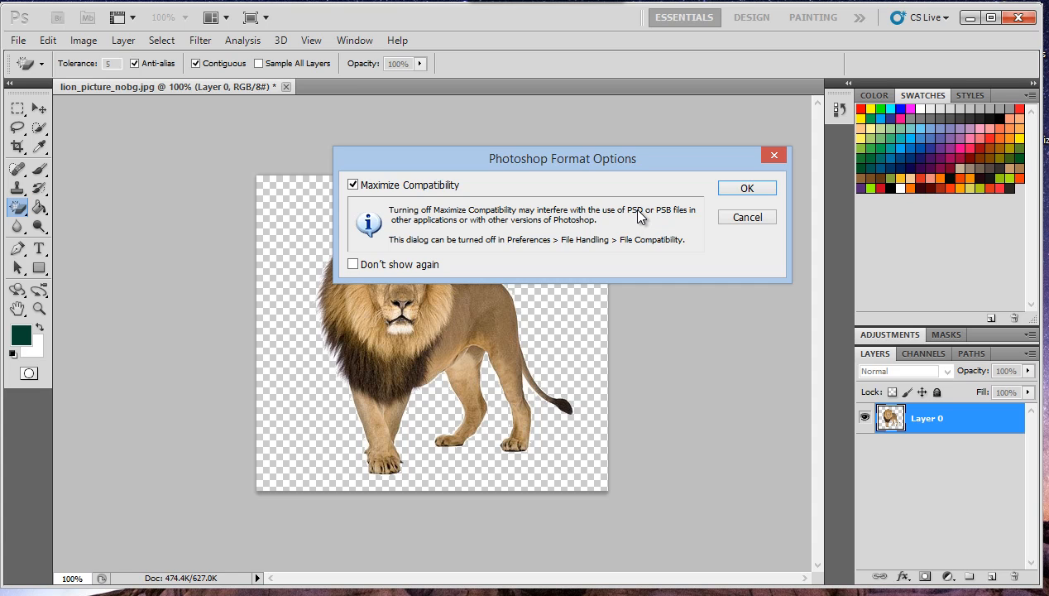
left_click(747, 190)
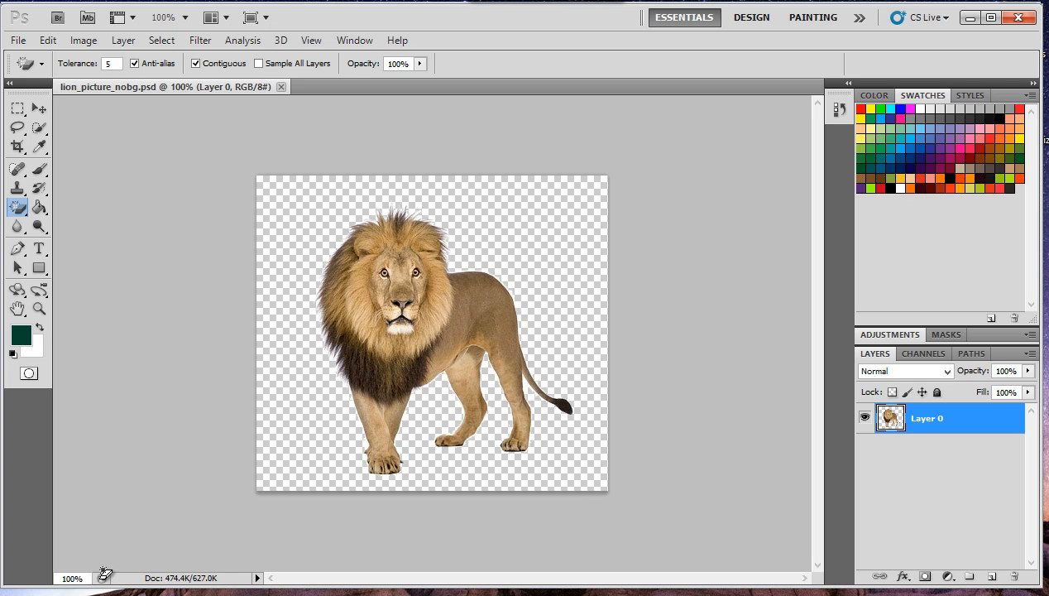
- Switch to File Explorer and examine the JPG and PSD lion files in the Pictures folder
left_click(101, 594)
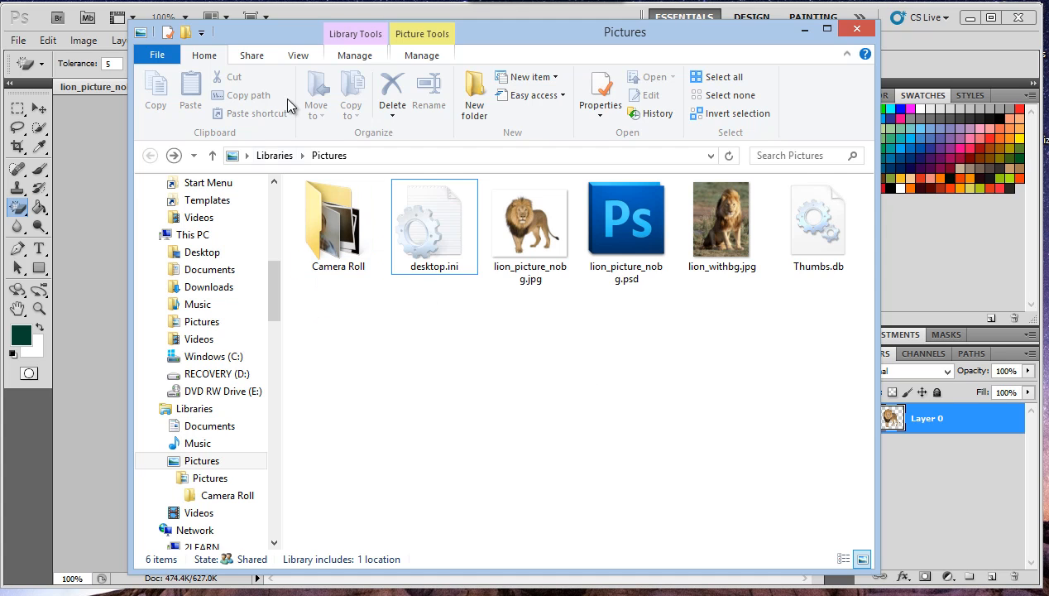
left_click_drag(262, 34, 276, 26)
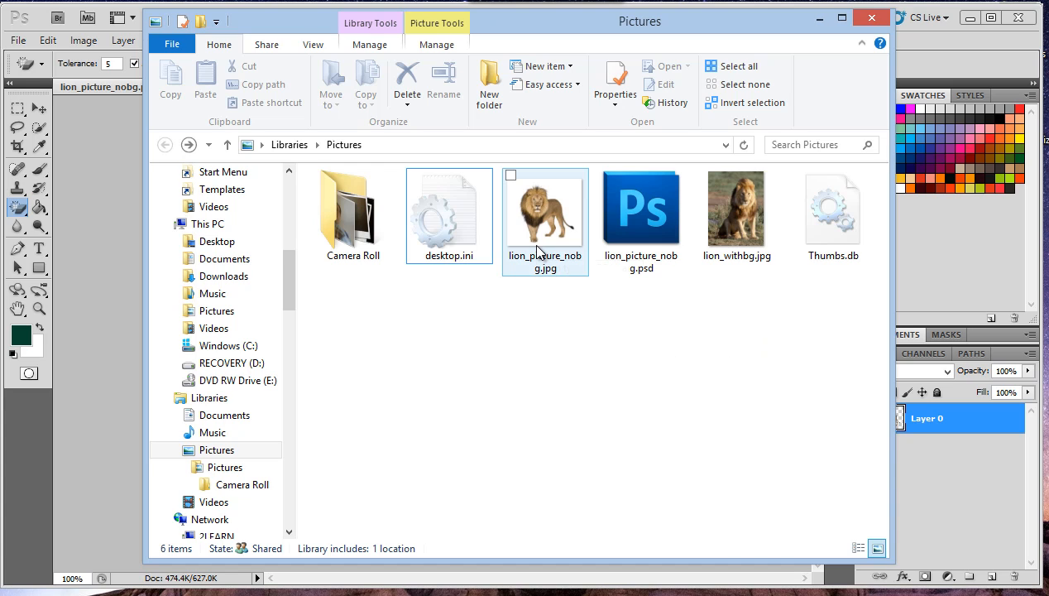
mouse_move(537, 246)
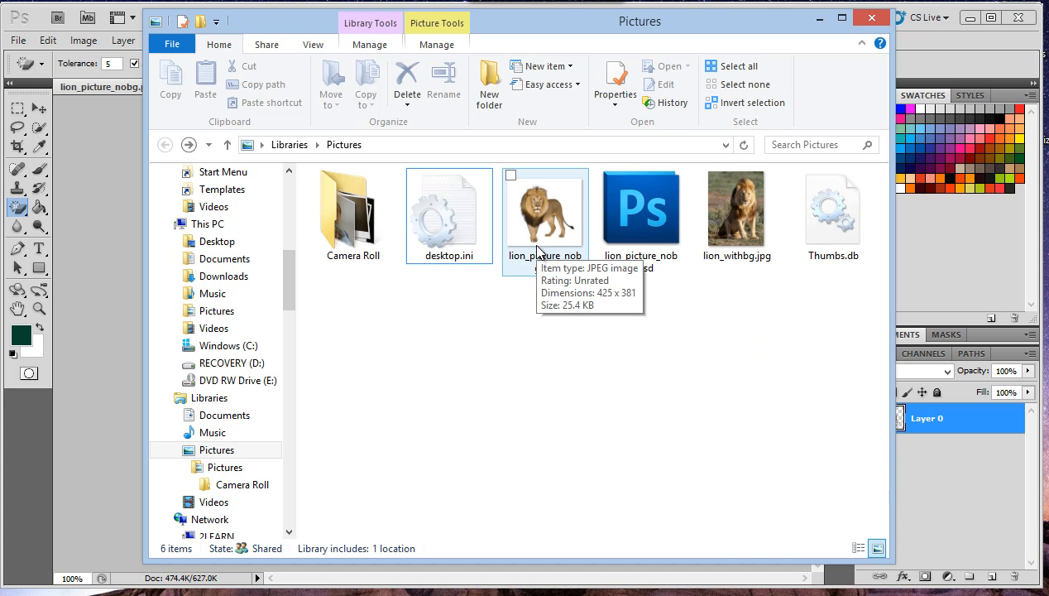
mouse_move(657, 259)
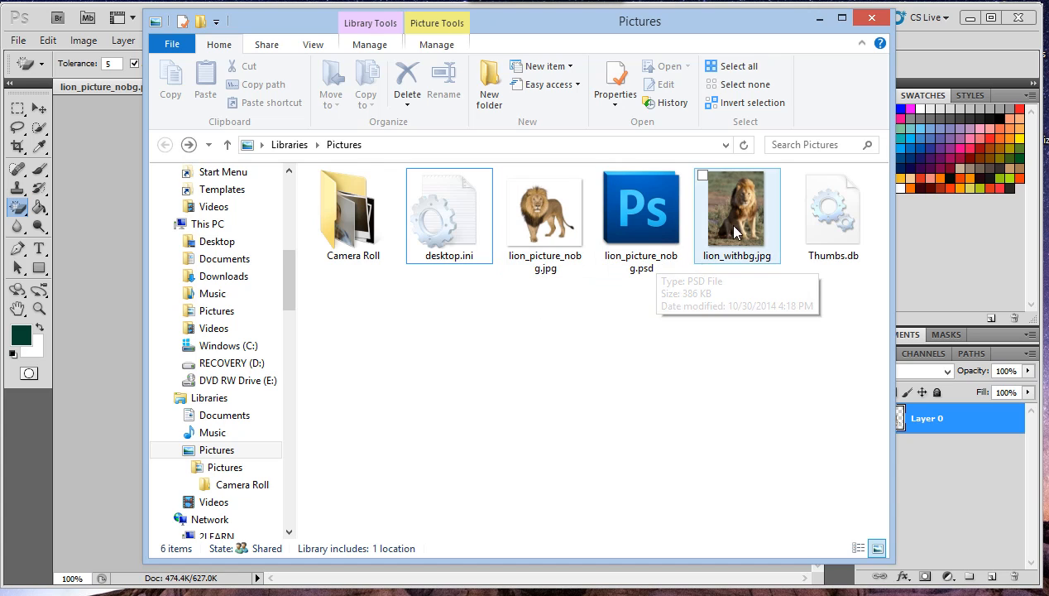
mouse_move(778, 269)
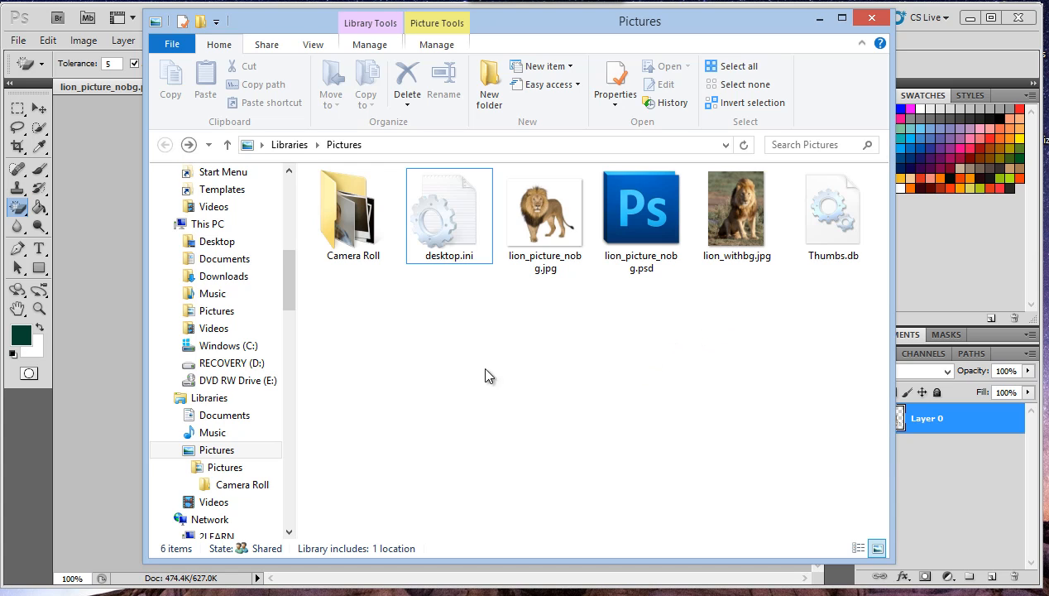
- Return to Photoshop and save a copy of the image as lion_picture_nobg.png in PNG format with Interlace set to None
left_click(114, 320)
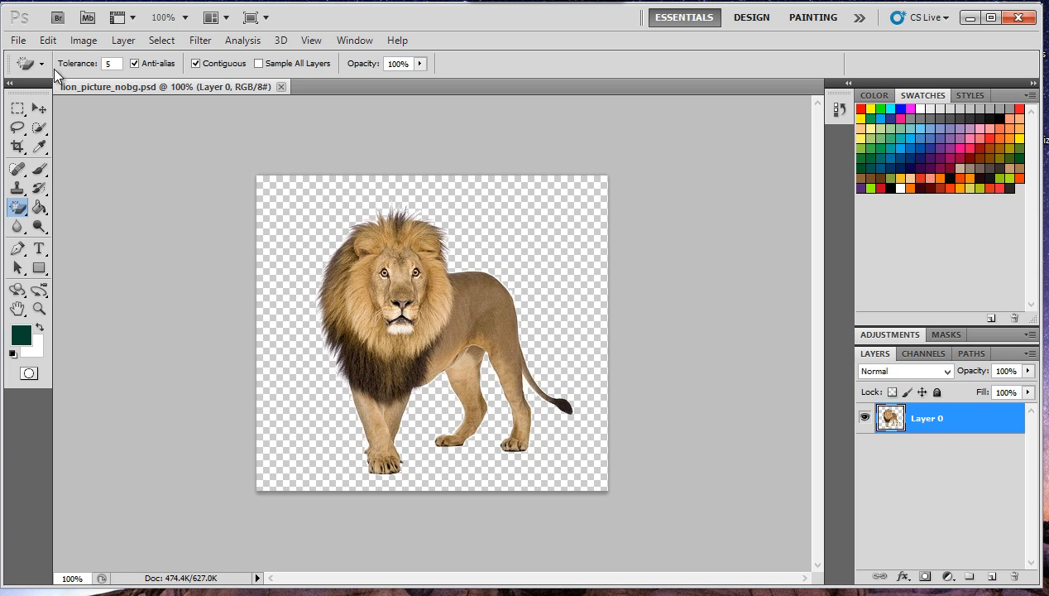
left_click(21, 43)
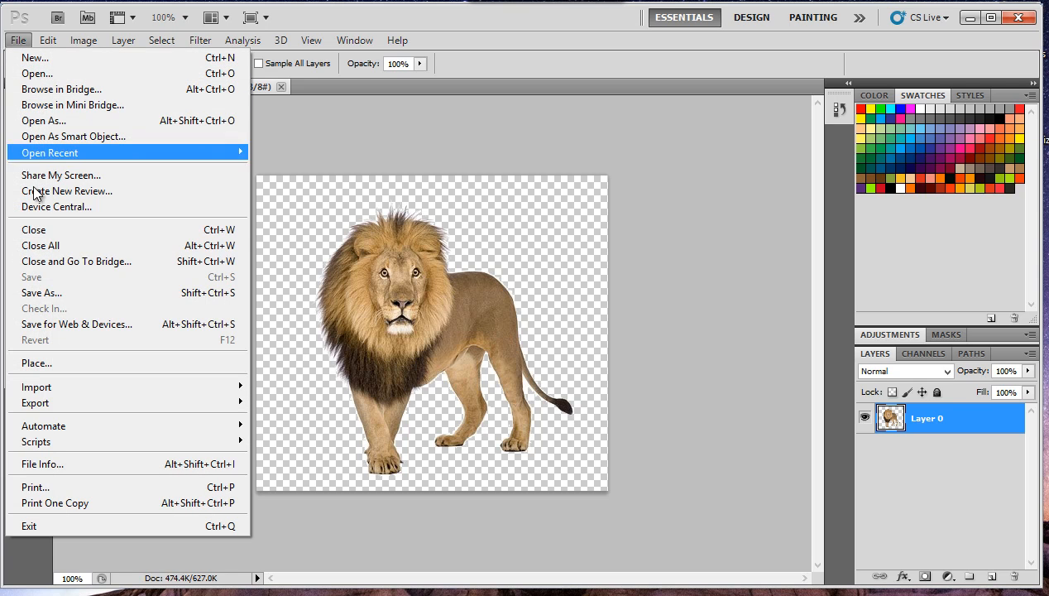
left_click(37, 293)
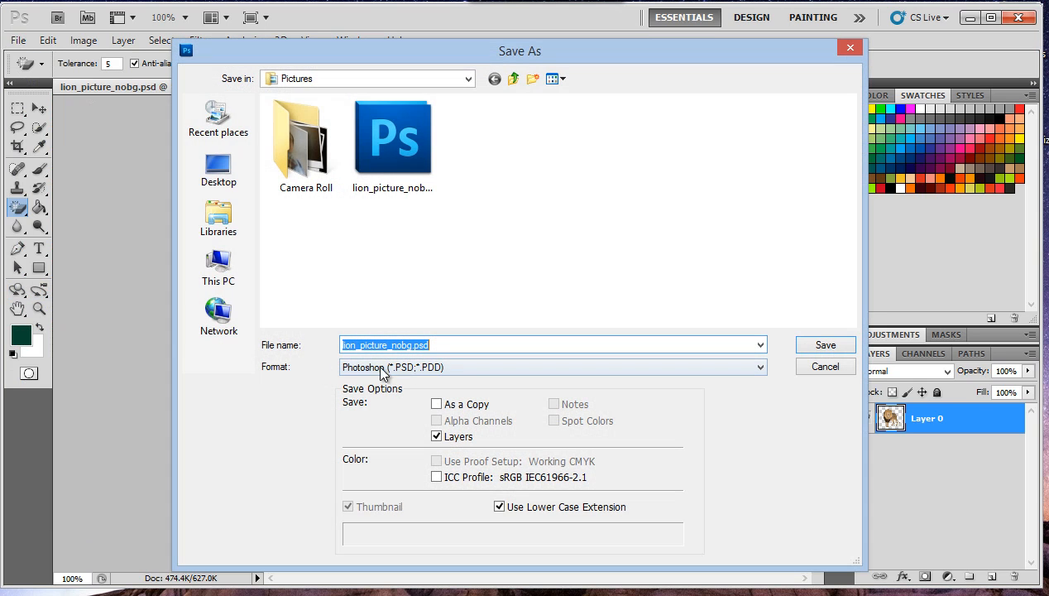
left_click(386, 374)
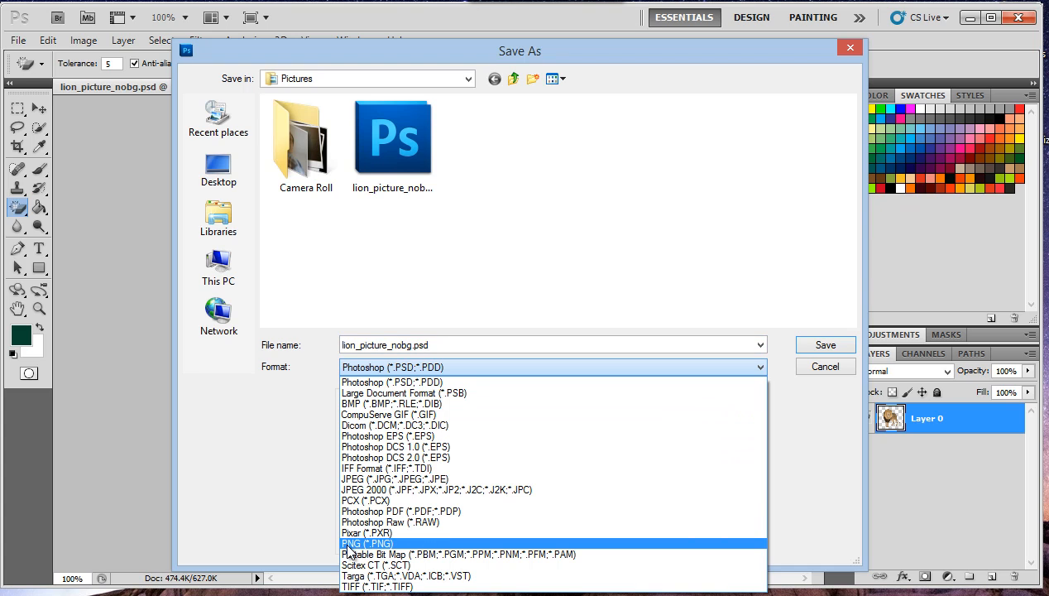
left_click(410, 544)
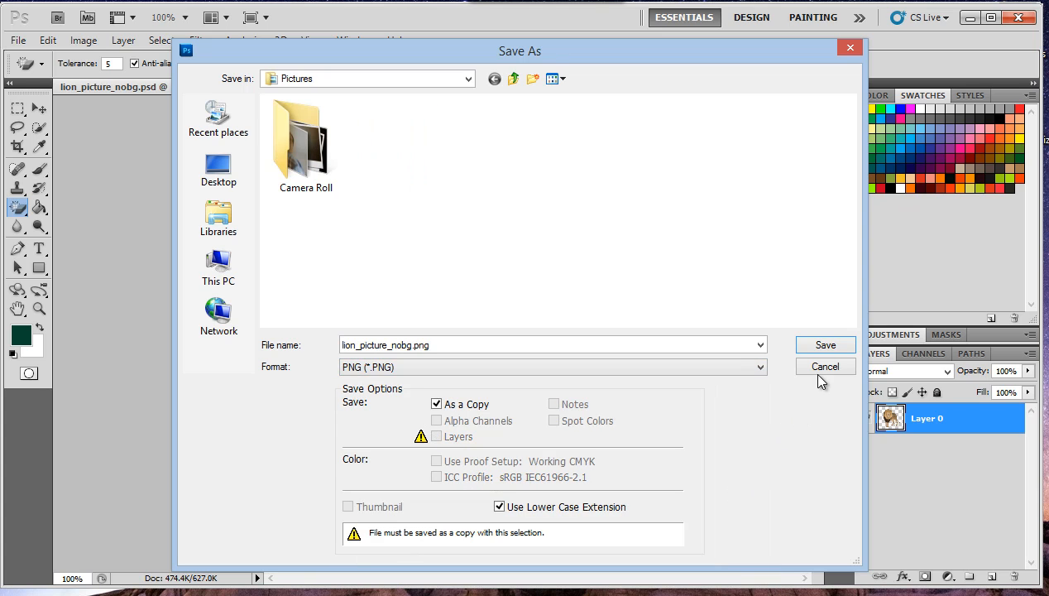
left_click(823, 348)
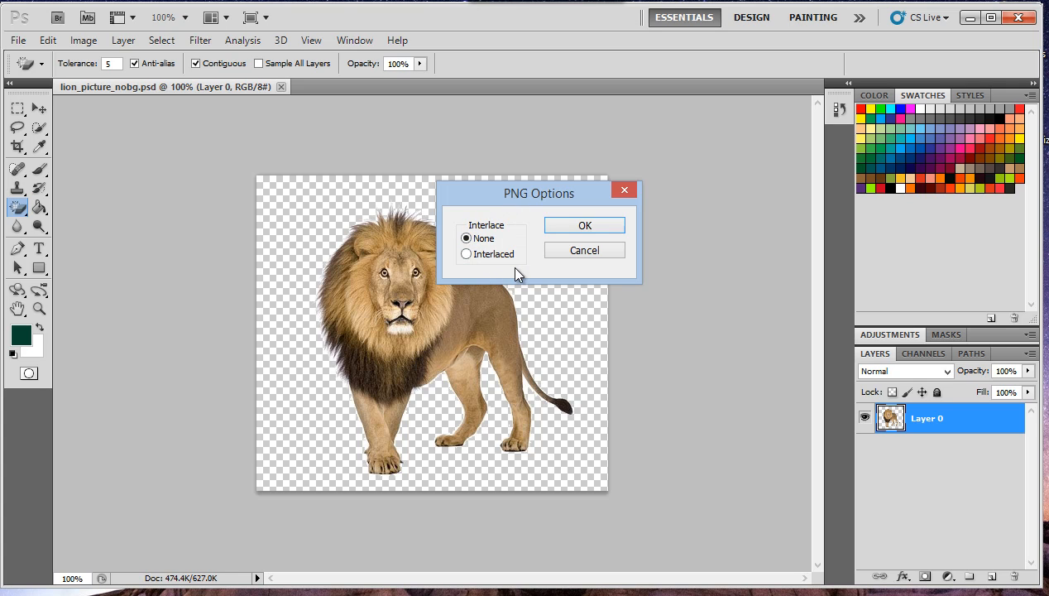
left_click(584, 229)
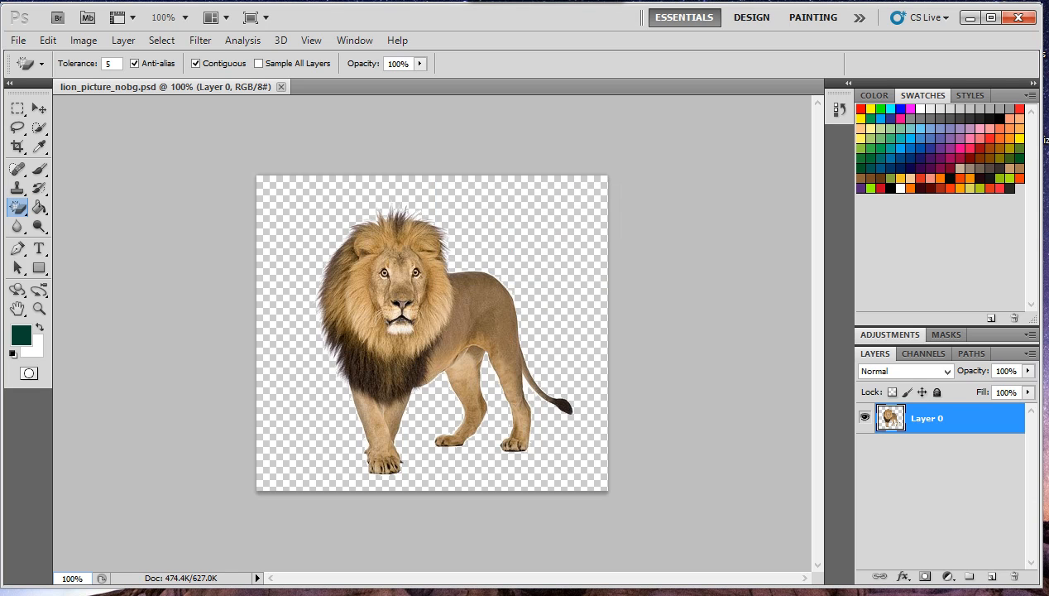
- Start PowerPoint 2013 from Microsoft Office 2013, create a blank presentation and bring up the slide design themes
left_click(451, 595)
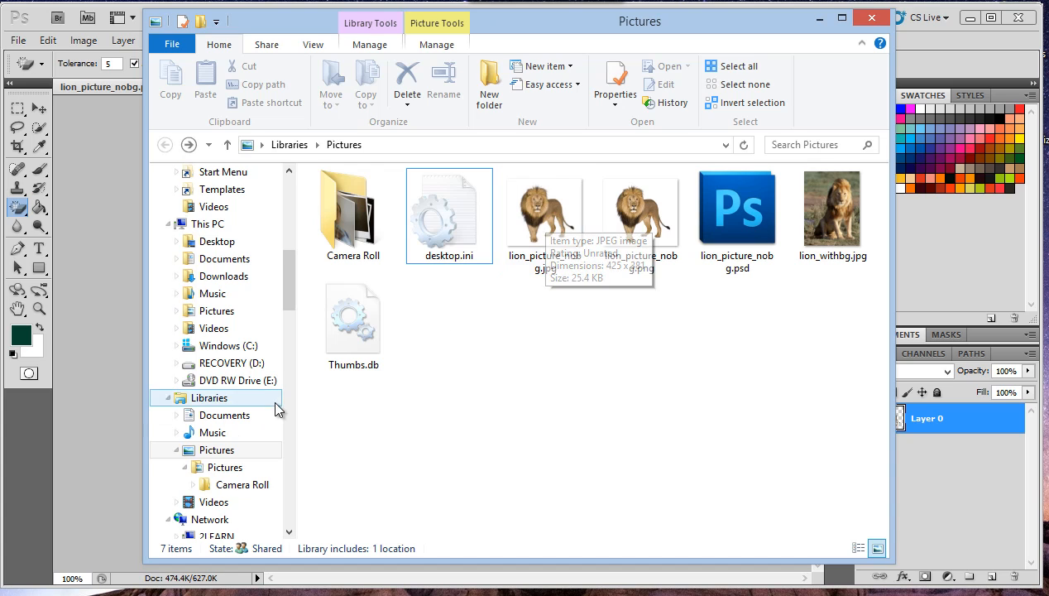
key("super")
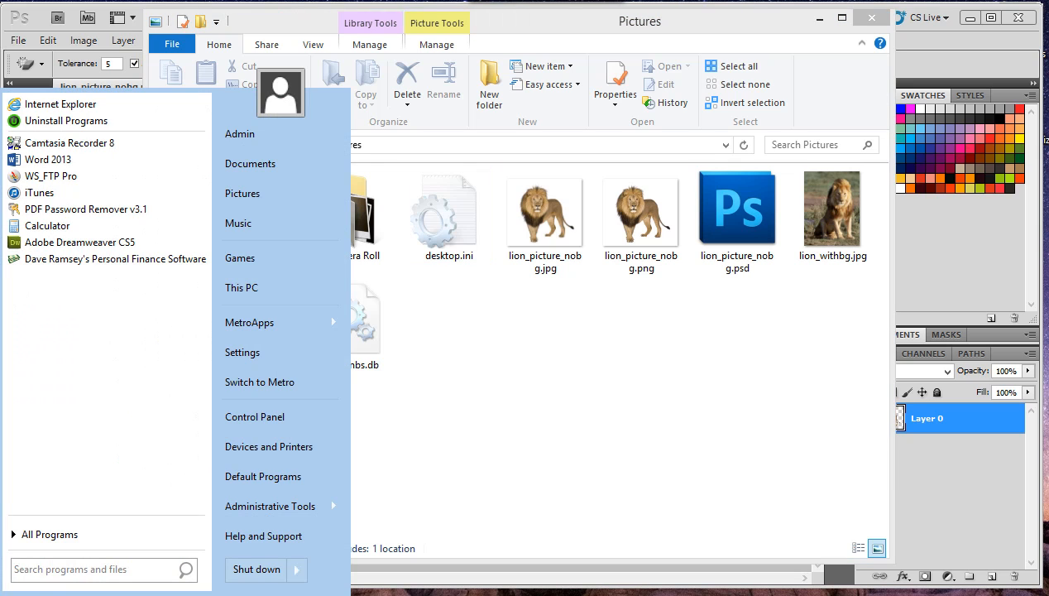
left_click(52, 535)
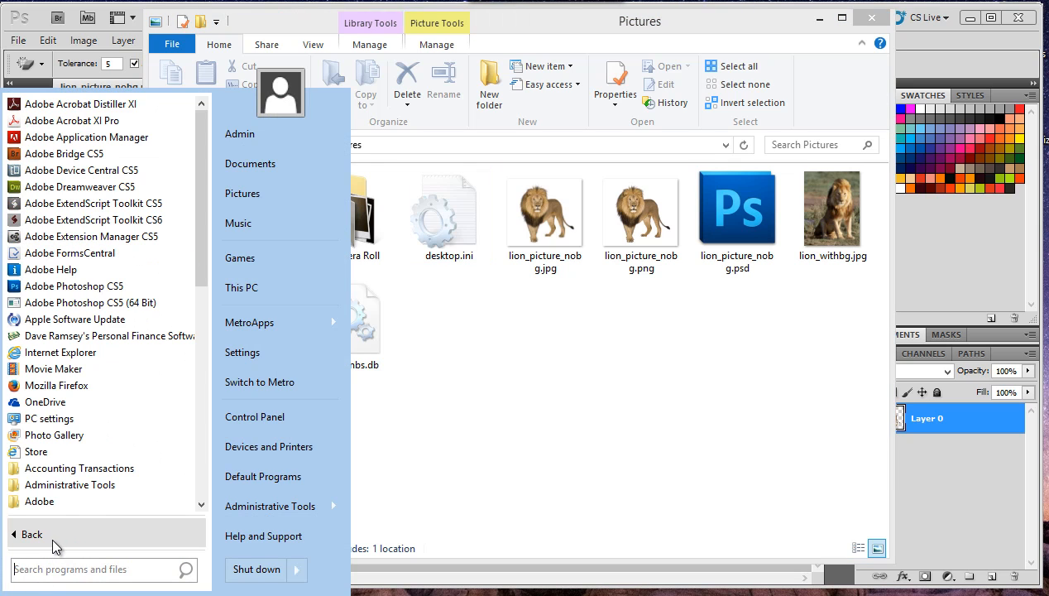
scroll(169, 365, "down", 9)
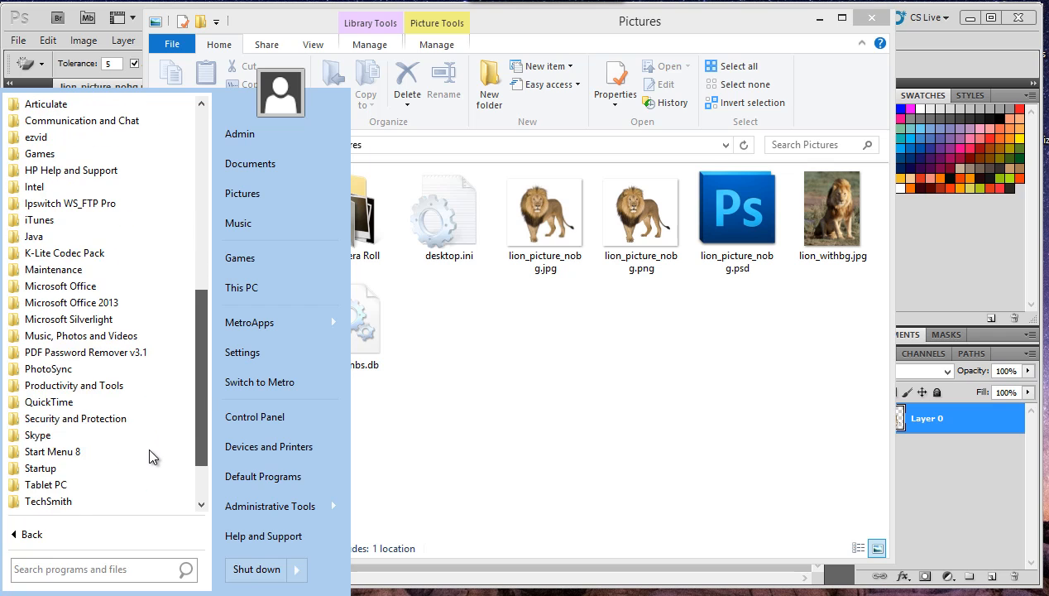
left_click(75, 303)
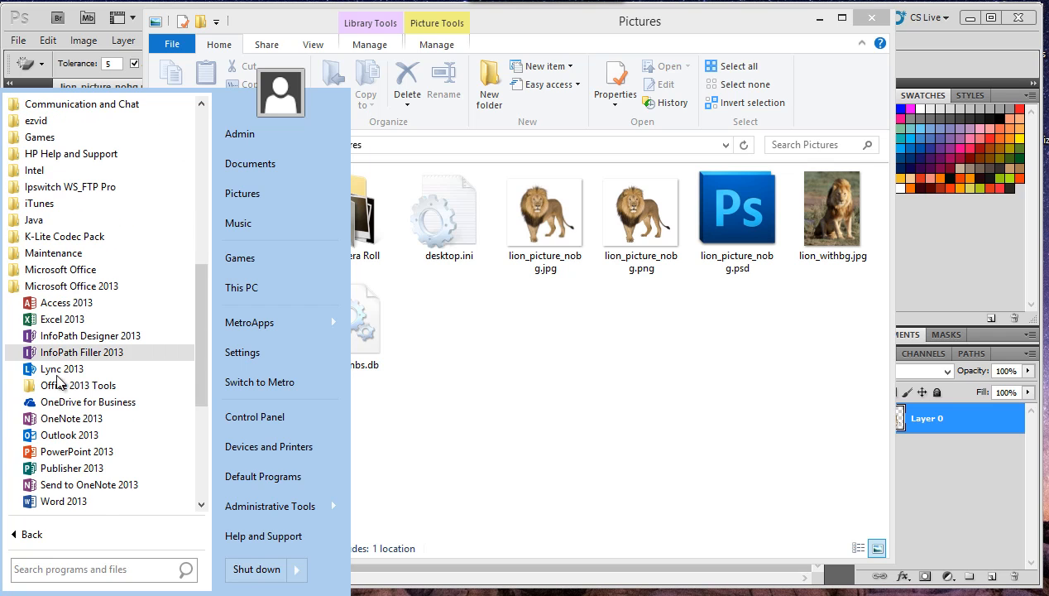
left_click(51, 451)
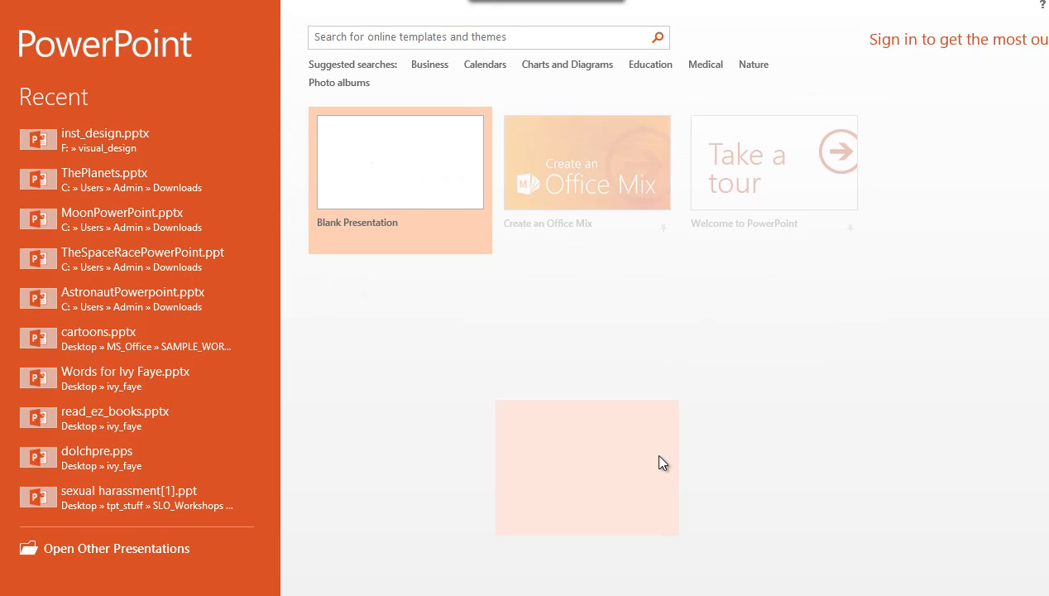
left_click(426, 183)
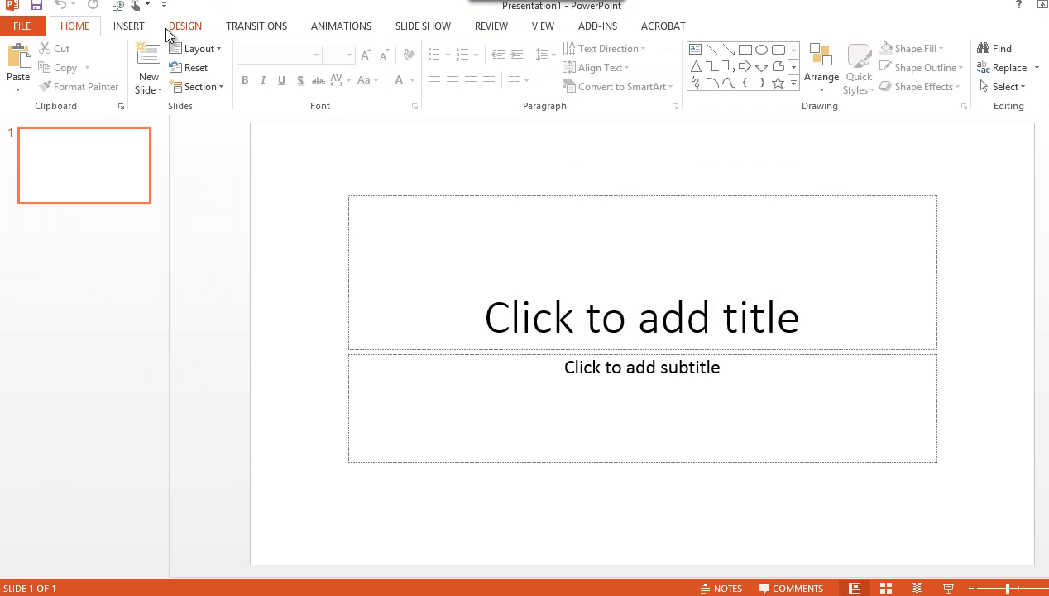
left_click(177, 27)
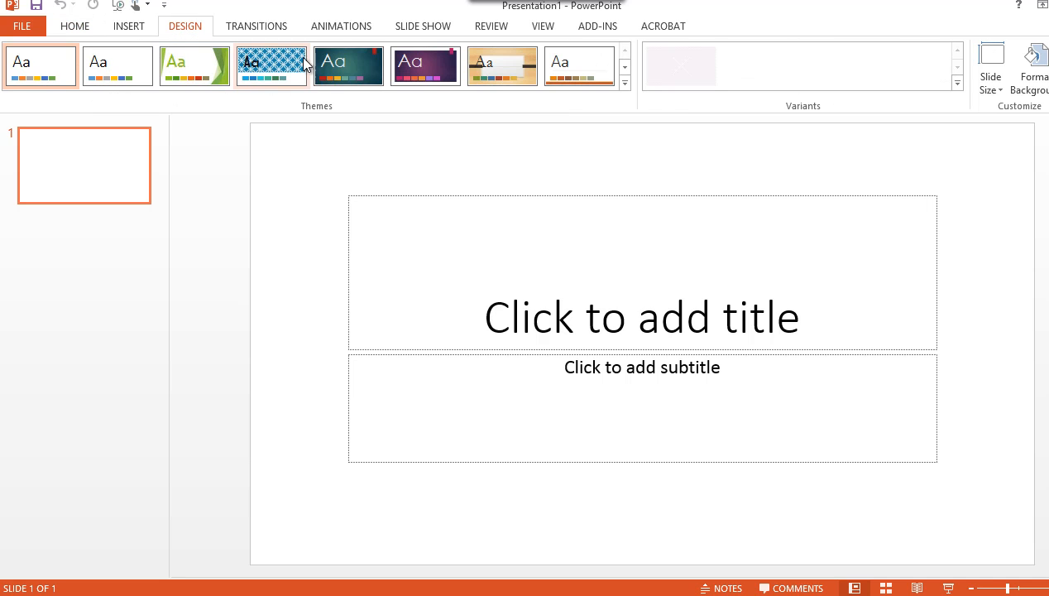
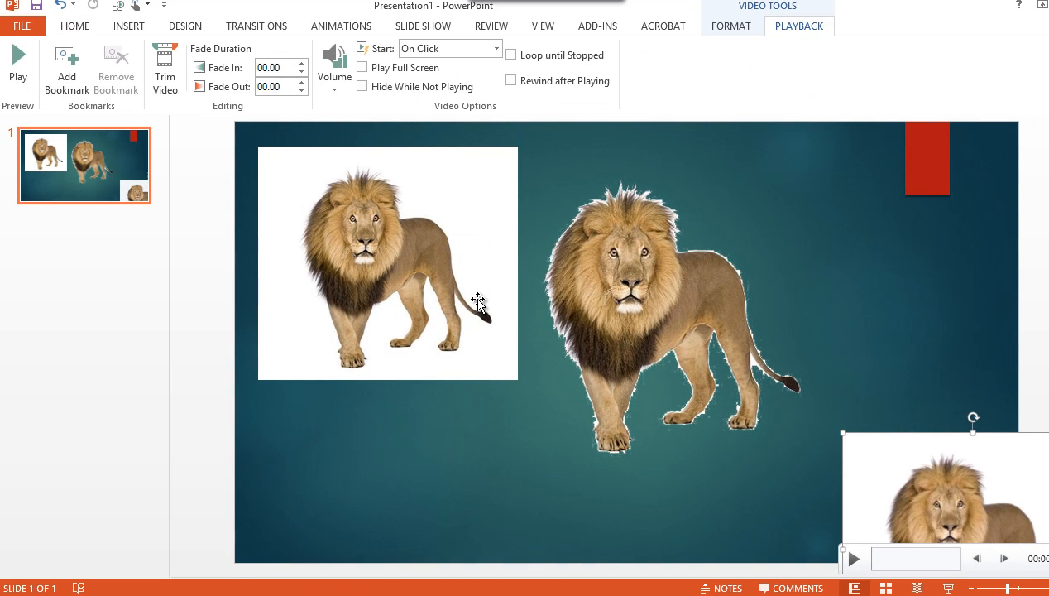
- Reposition the white-background video object on the slide and try to play it
left_click_drag(895, 452, 768, 273)
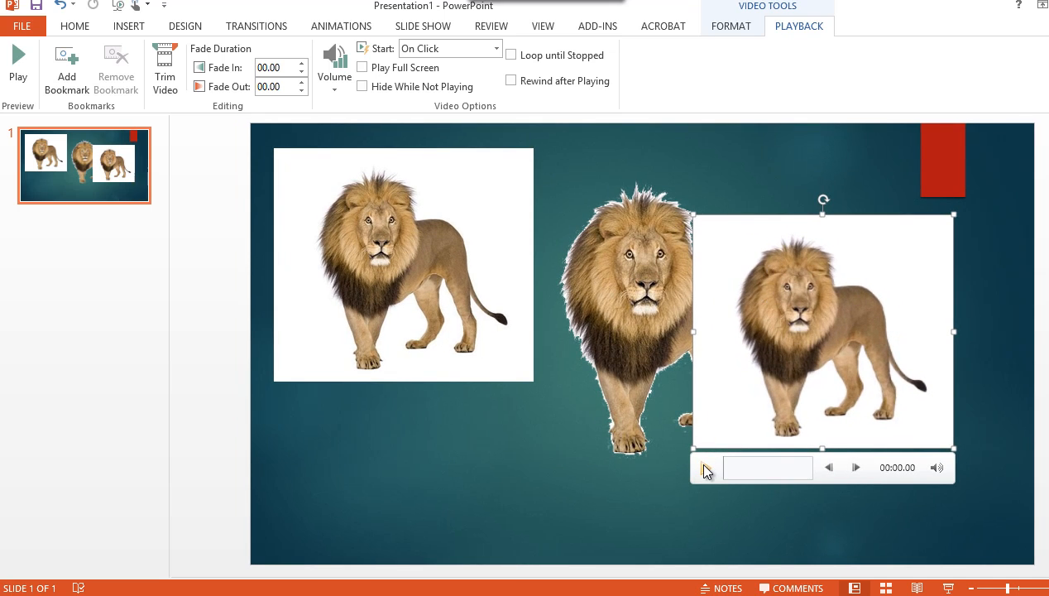
left_click(705, 467)
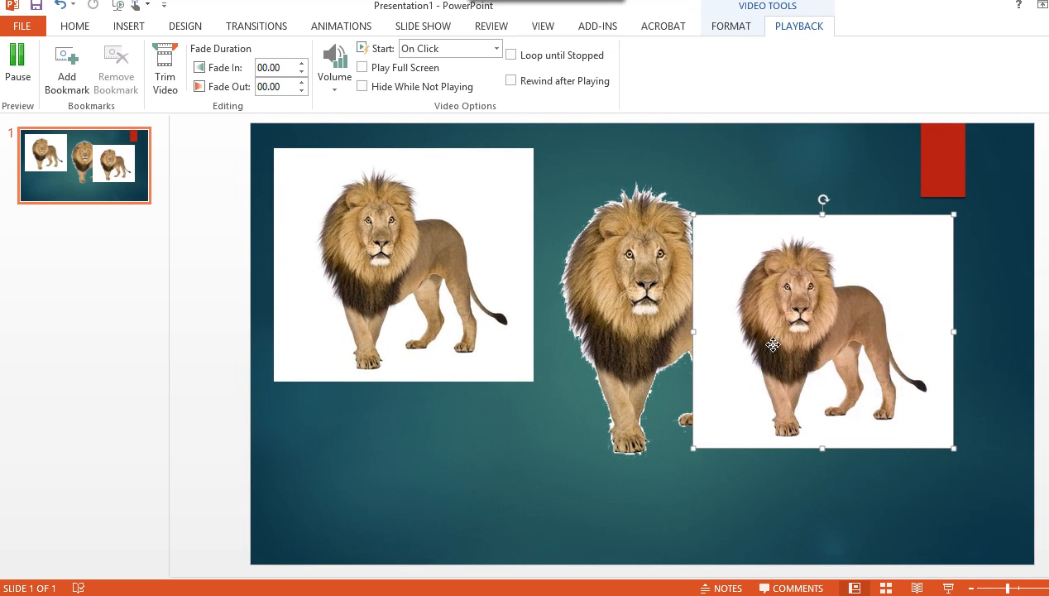
left_click_drag(790, 347, 513, 378)
left_click(430, 498)
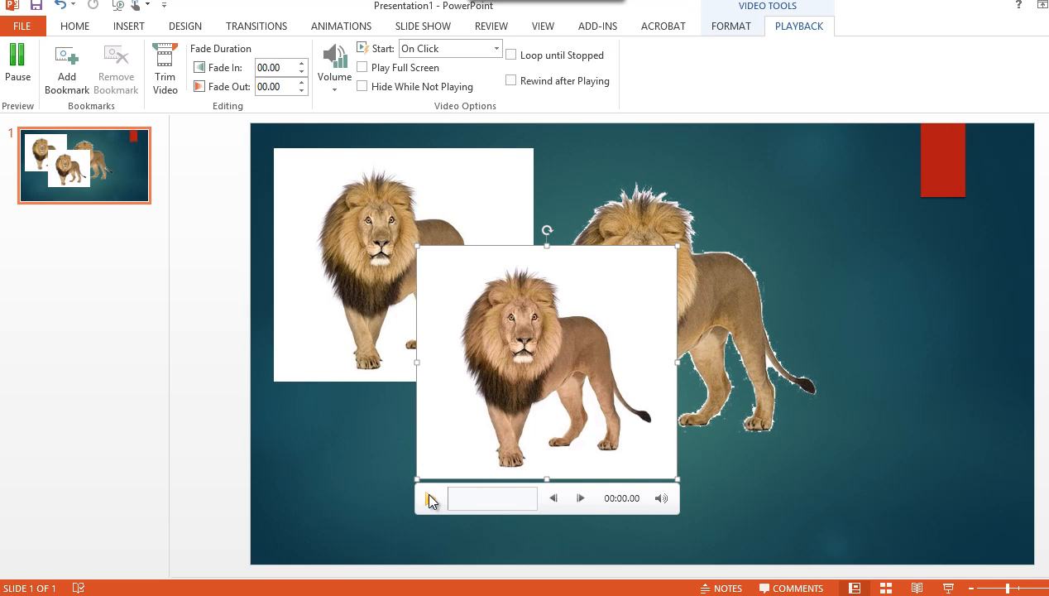
left_click_drag(501, 358, 804, 337)
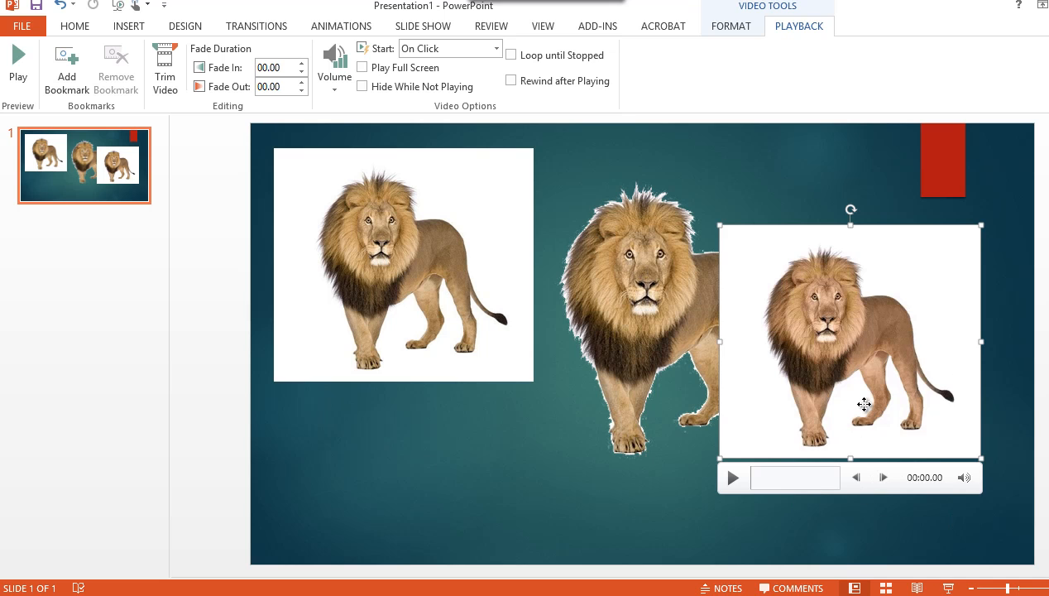
left_click_drag(863, 404, 824, 422)
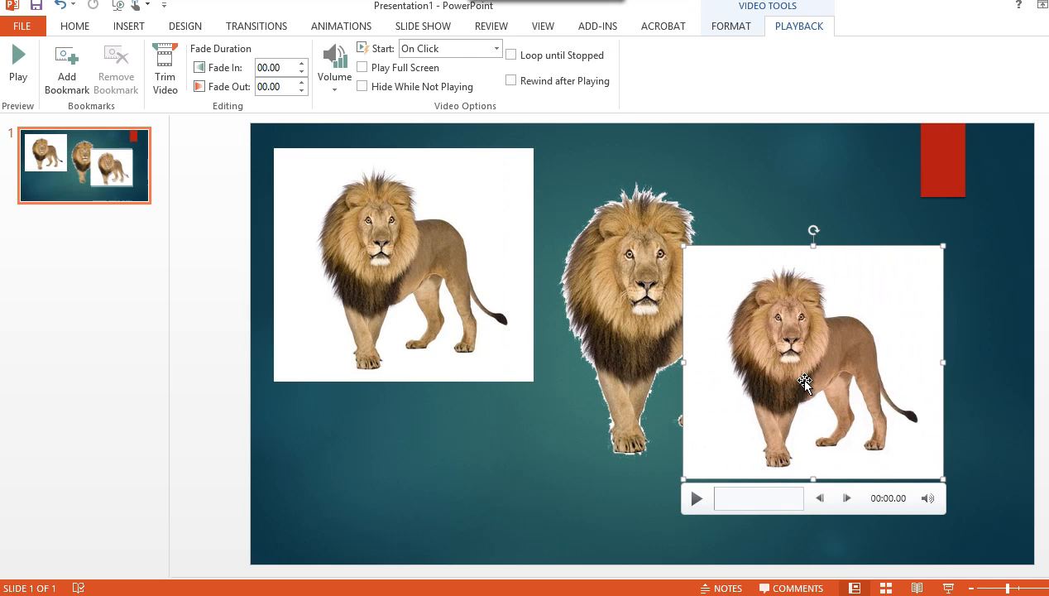
double_click(799, 376)
left_click_drag(804, 350, 857, 324)
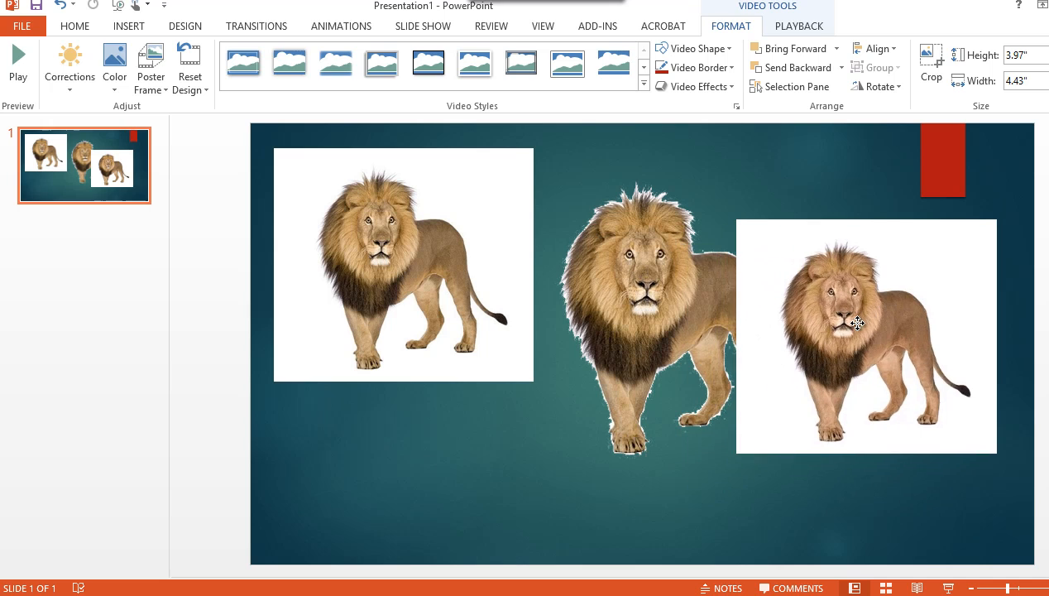
- Move the cut-out lion so it overlaps the white-background lion picture, and shift the video object slightly down the slide
left_click(646, 358)
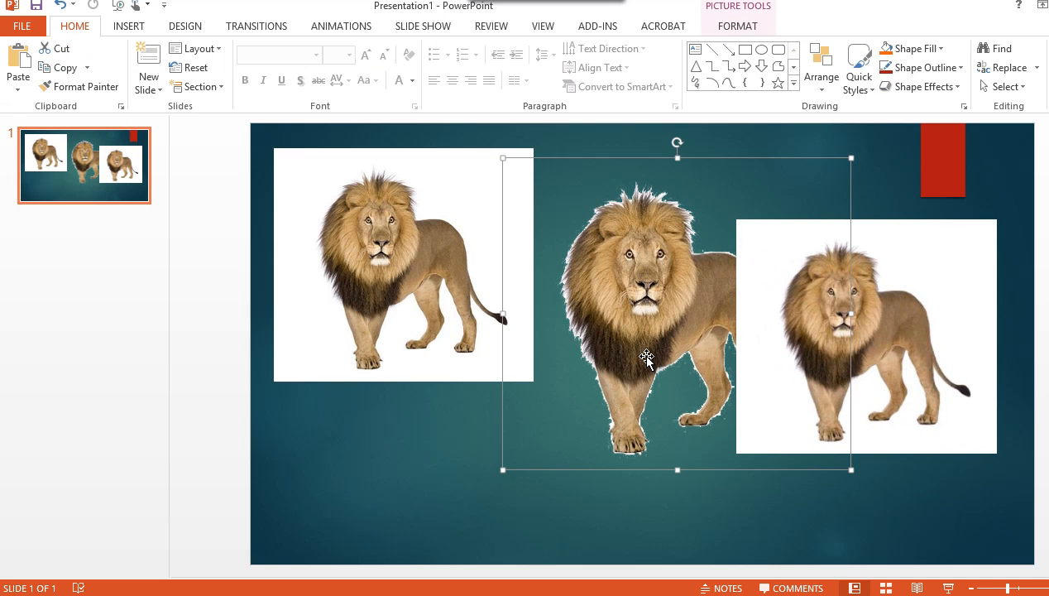
left_click_drag(658, 348, 581, 408)
left_click(875, 341)
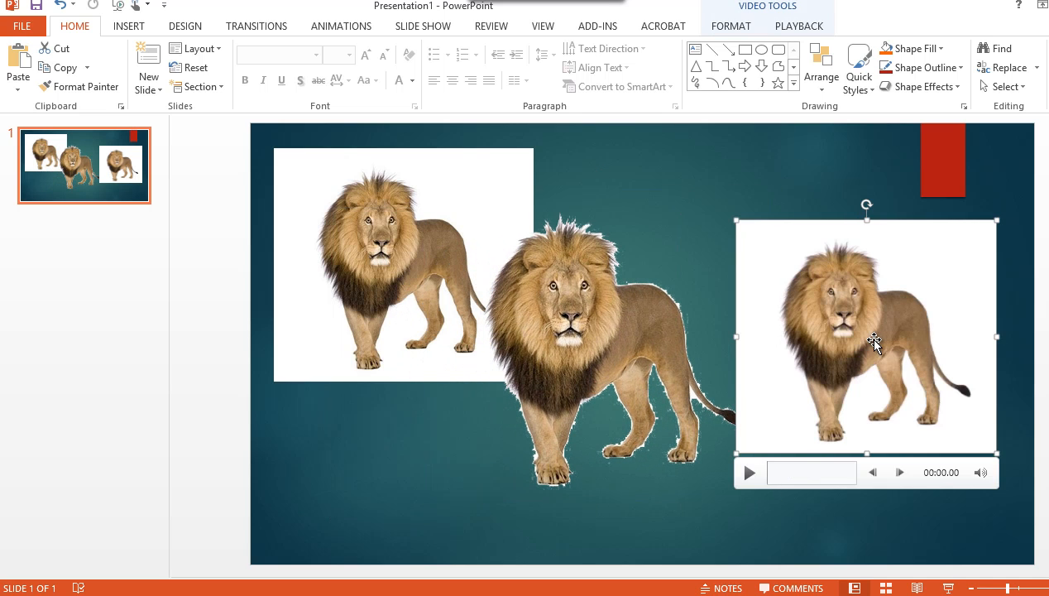
left_click_drag(874, 342, 853, 365)
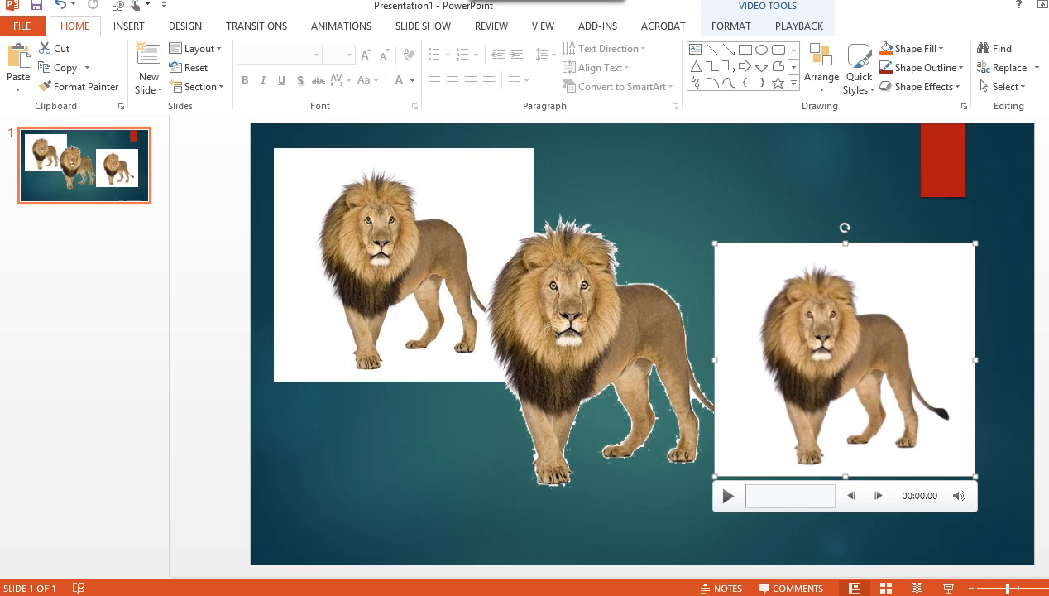
- Close the presentation without saving, move the File Explorer window aside and return to Photoshop
left_click(1047, 5)
left_click(563, 323)
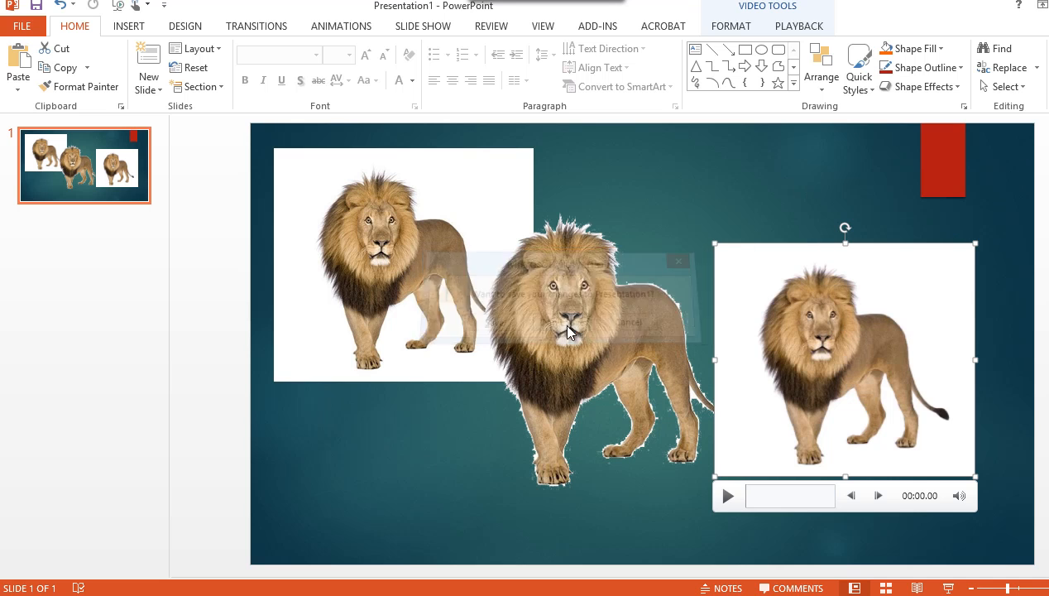
left_click_drag(452, 181, 900, 192)
left_click(184, 129)
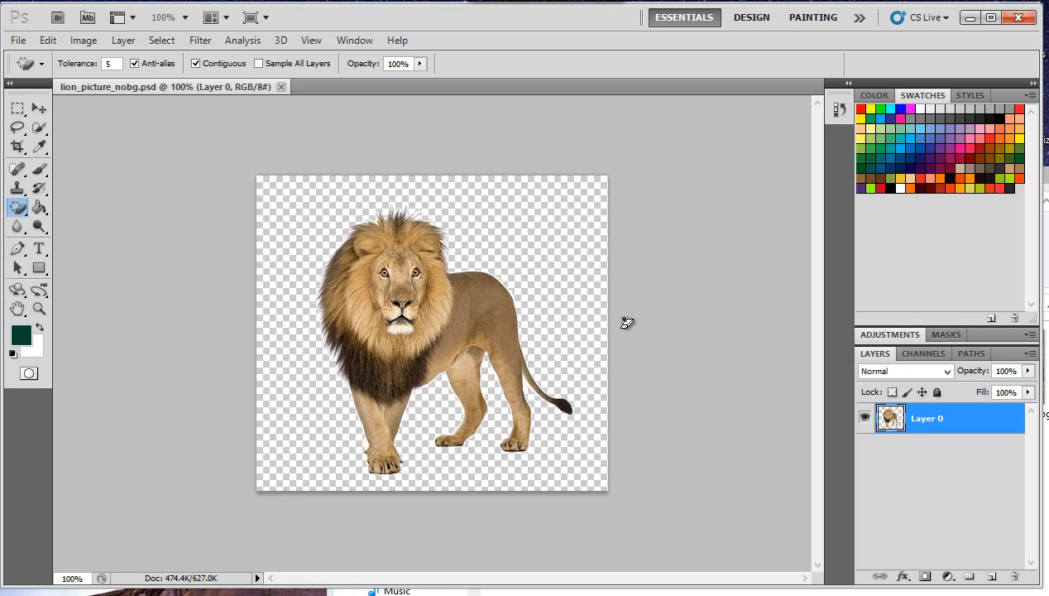
- Close lion_picture_nobg.psd and open lion_withbg.jpg from the Pictures folder
left_click(281, 87)
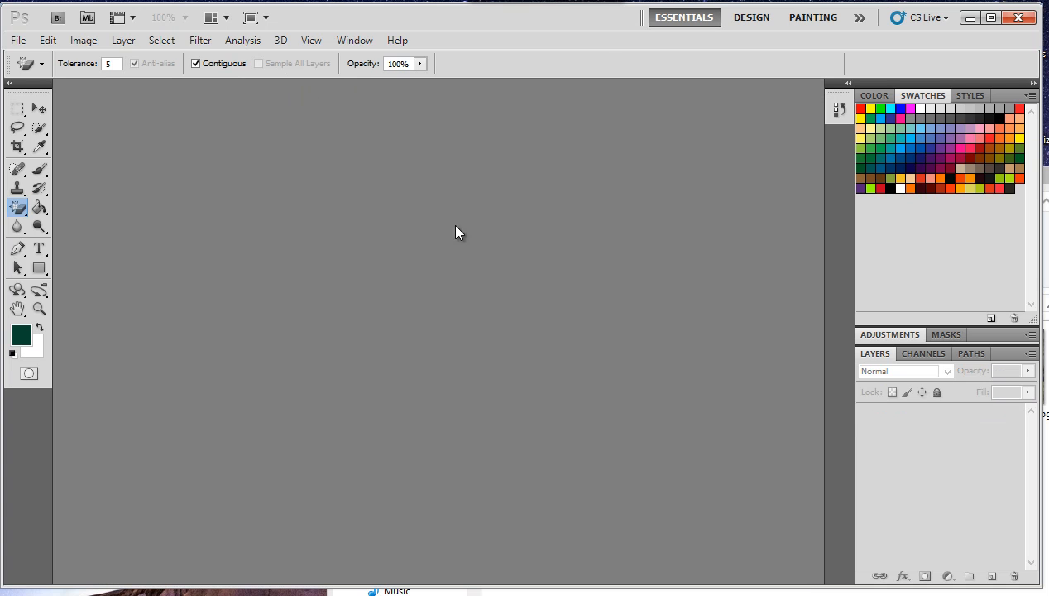
left_click(18, 42)
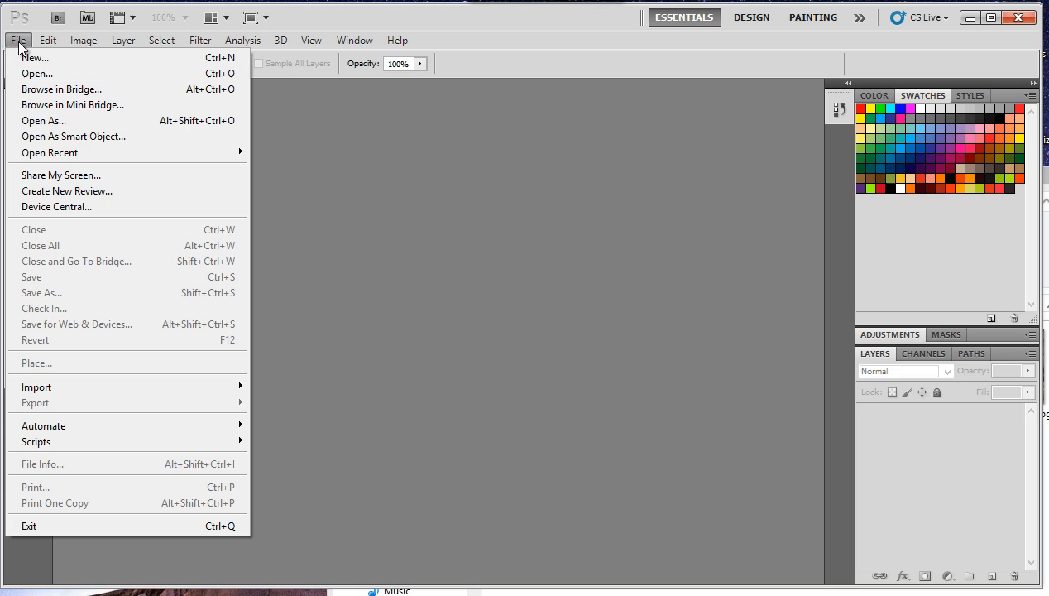
left_click(58, 73)
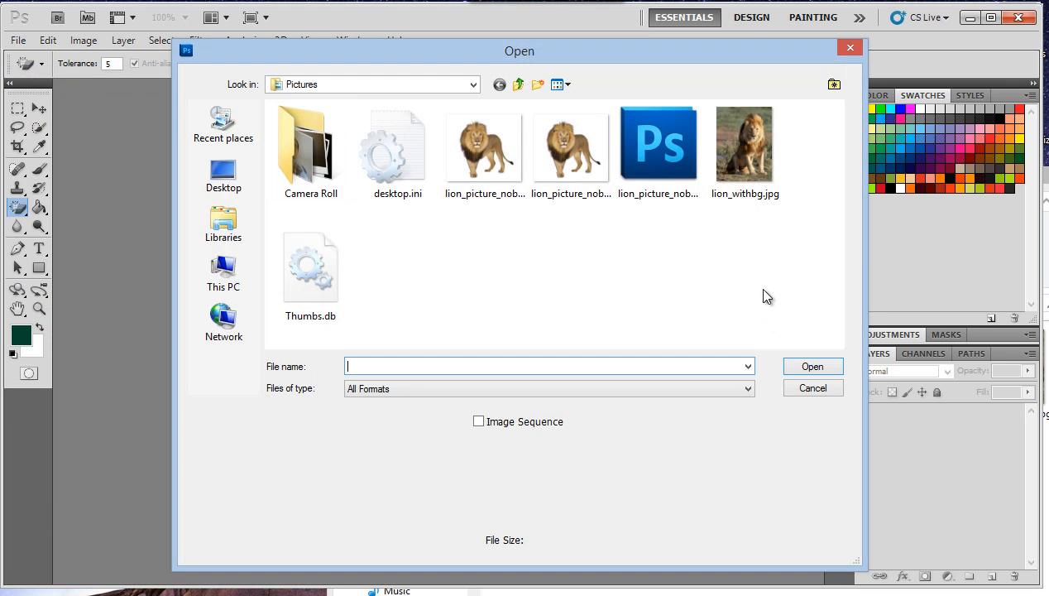
left_click(764, 174)
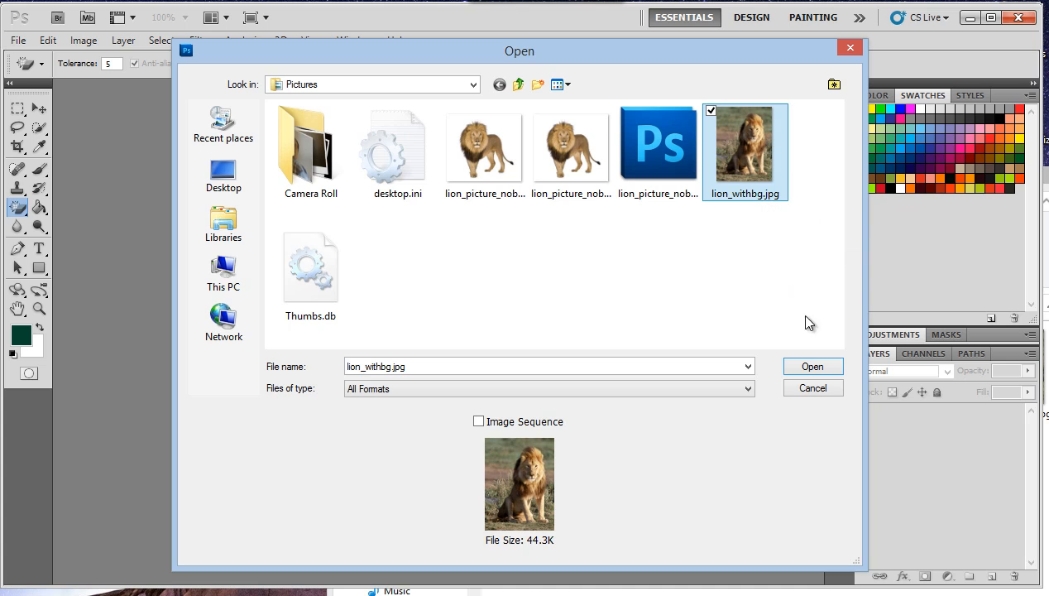
left_click(812, 368)
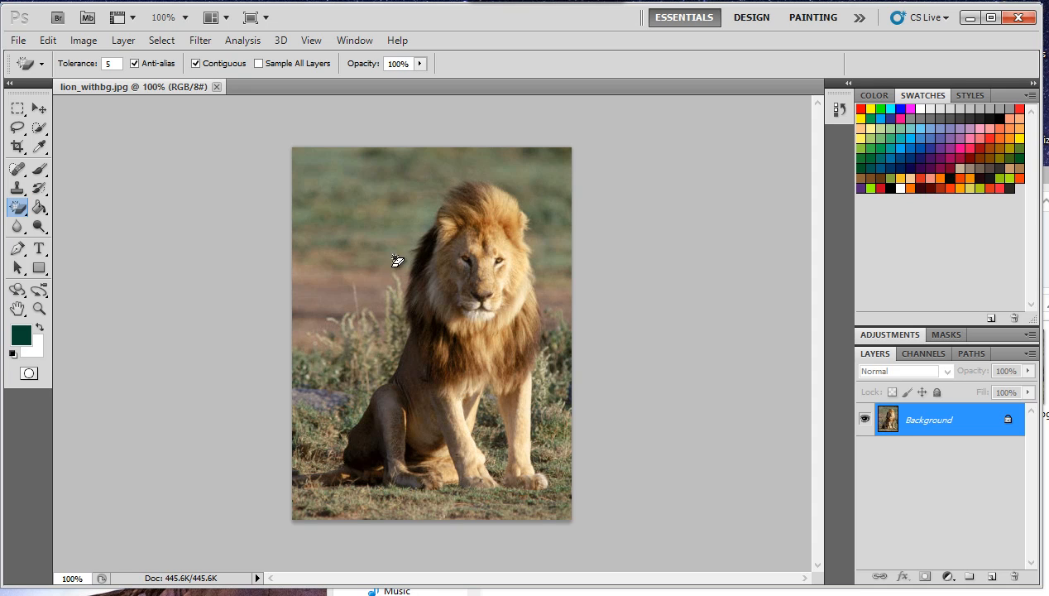
- Try to erase the green and brown background above and beside the seated lion with the Magic Eraser
left_click(329, 157)
left_click(311, 197)
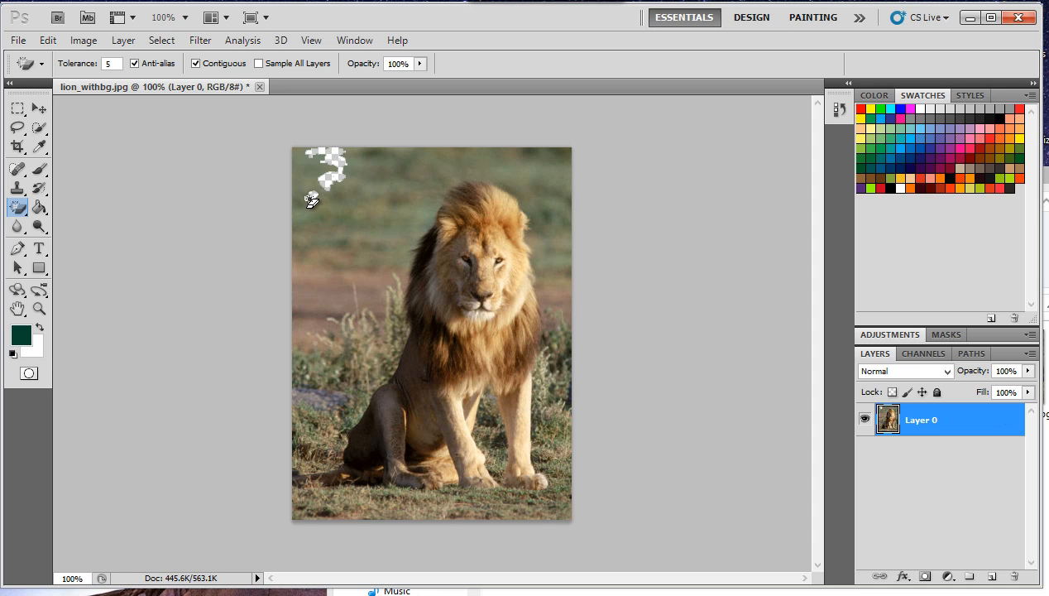
left_click(328, 265)
left_click(380, 163)
left_click(494, 156)
left_click(530, 154)
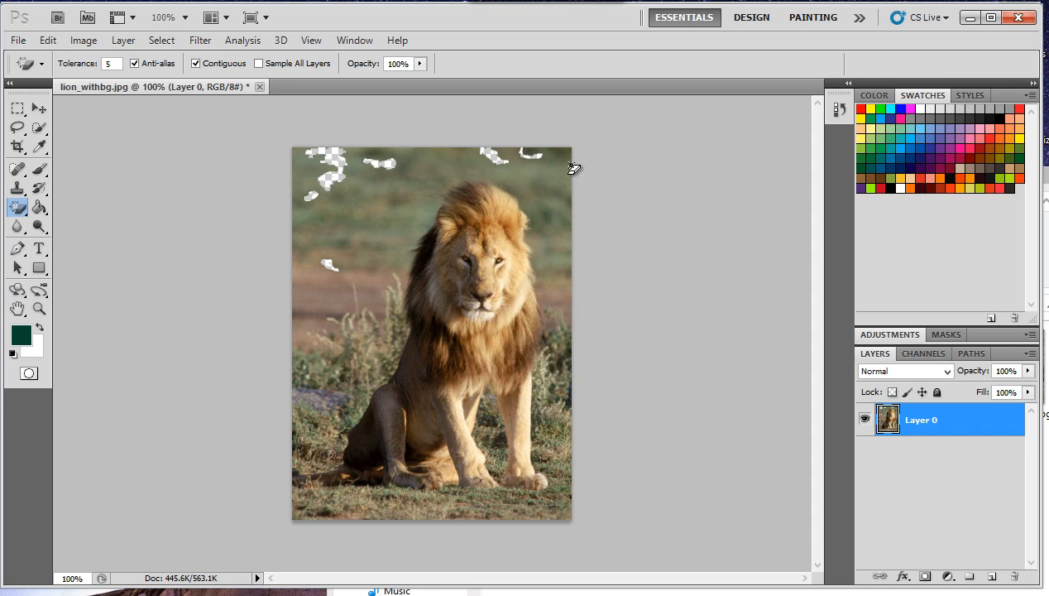
left_click(430, 154)
left_click(328, 206)
left_click(316, 328)
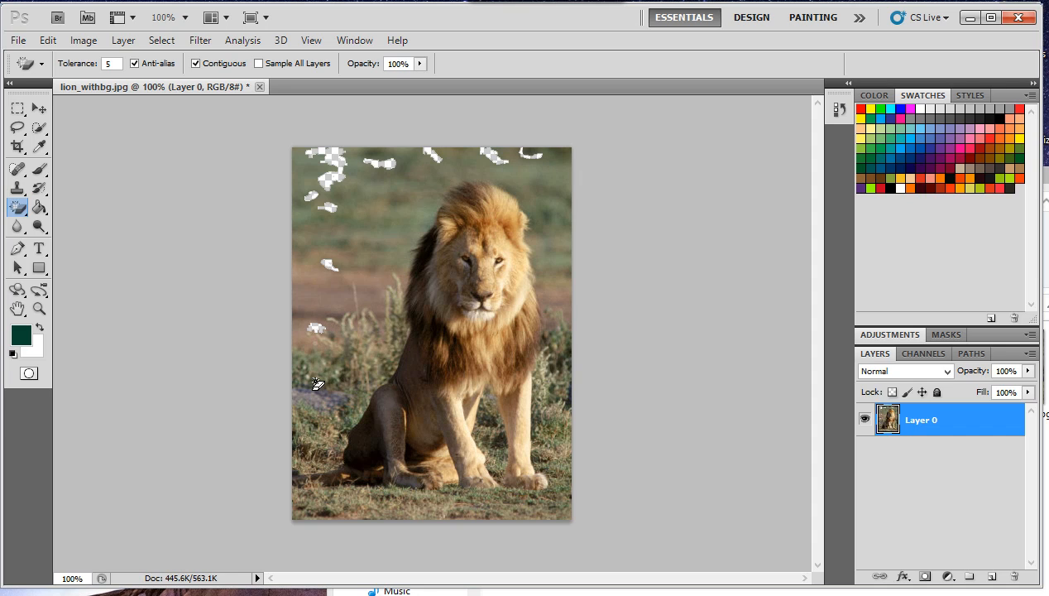
left_click(306, 274)
left_click(303, 239)
left_click(372, 210)
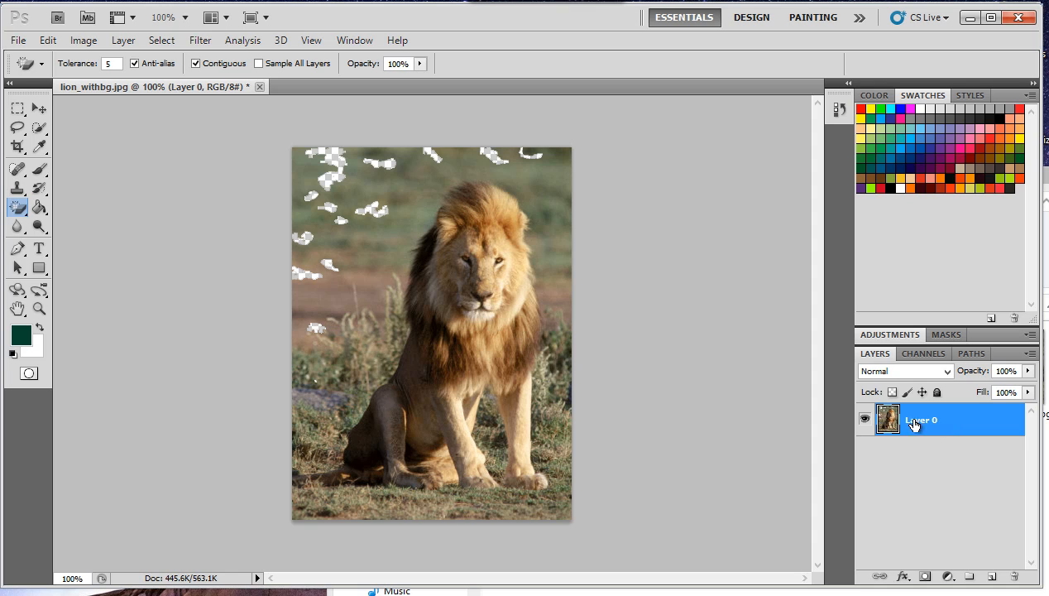
- Hide and show Layer 0 again, and add a layer mask to it
left_click(865, 422)
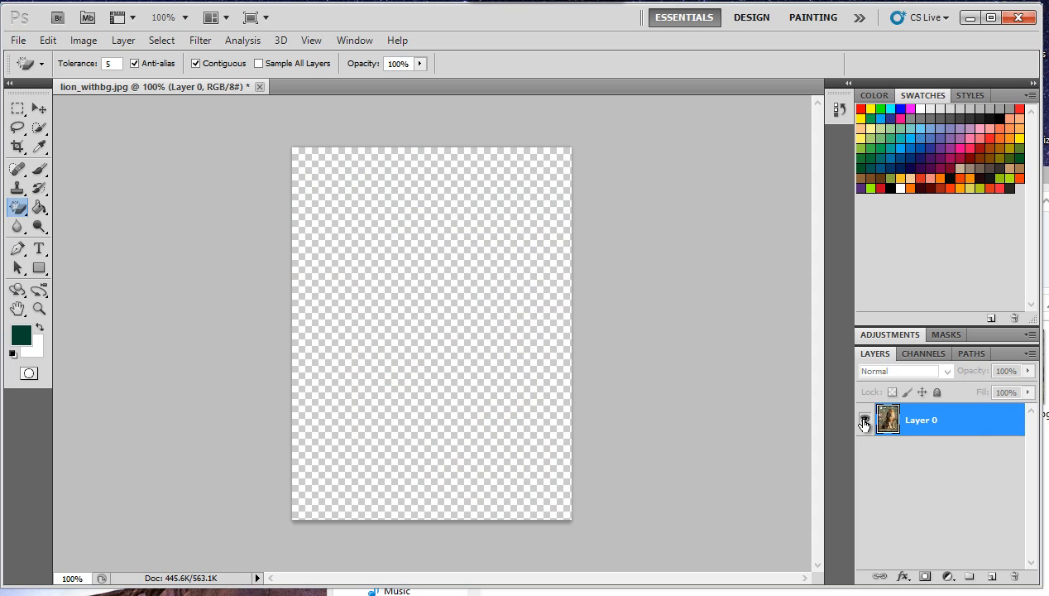
left_click(865, 422)
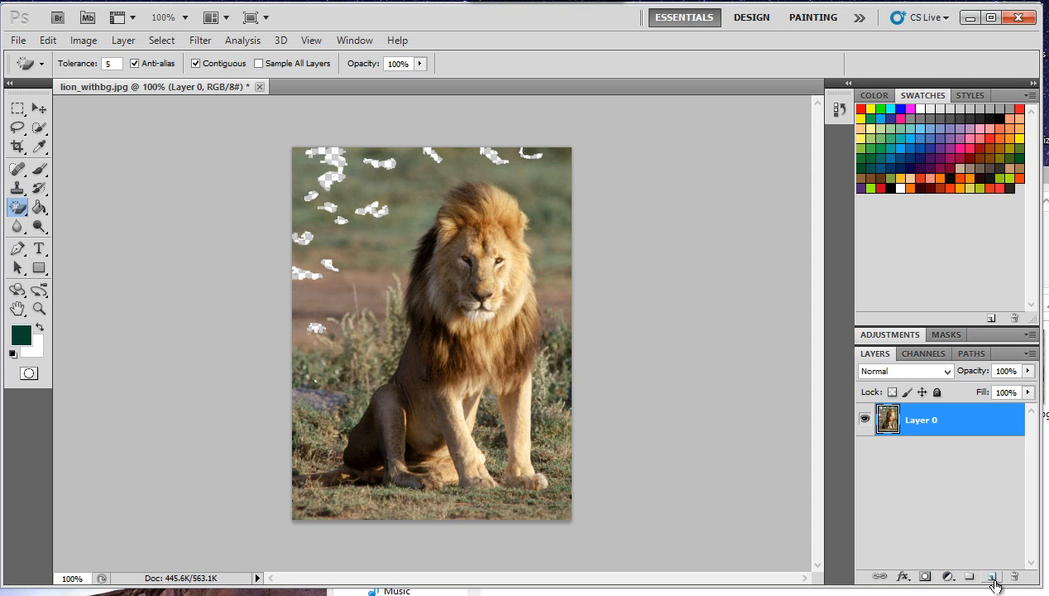
left_click(925, 575)
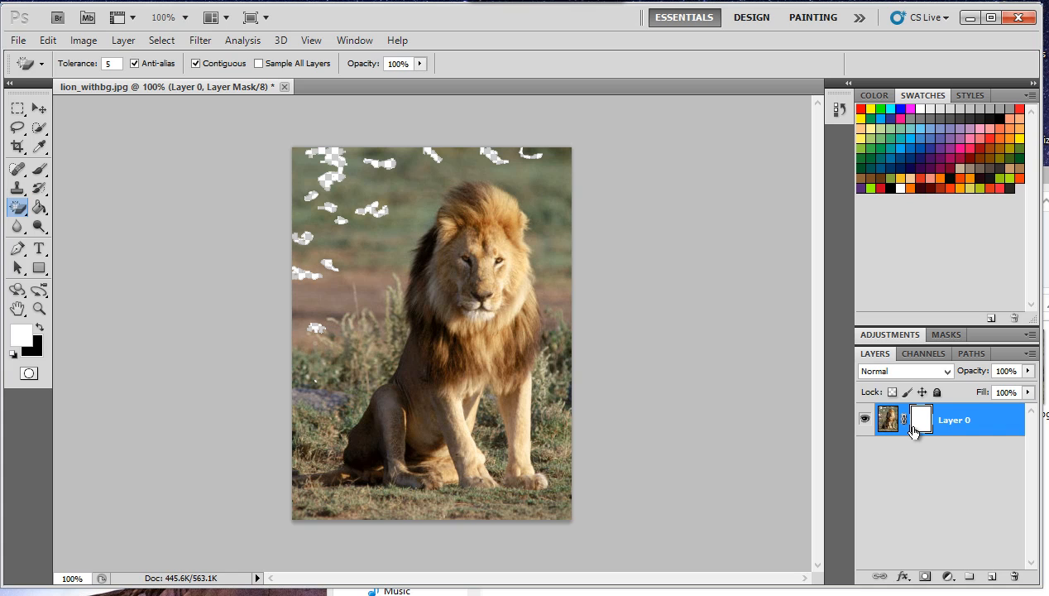
- Choose the Brush tool and swap the mask painting colors so black is the foreground
left_click(36, 177)
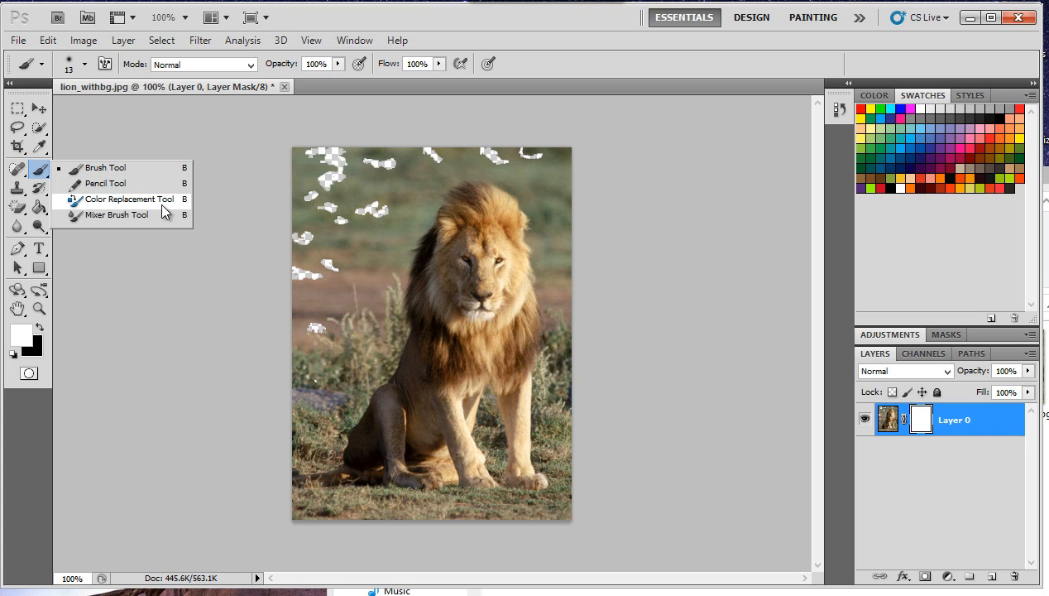
left_click(124, 170)
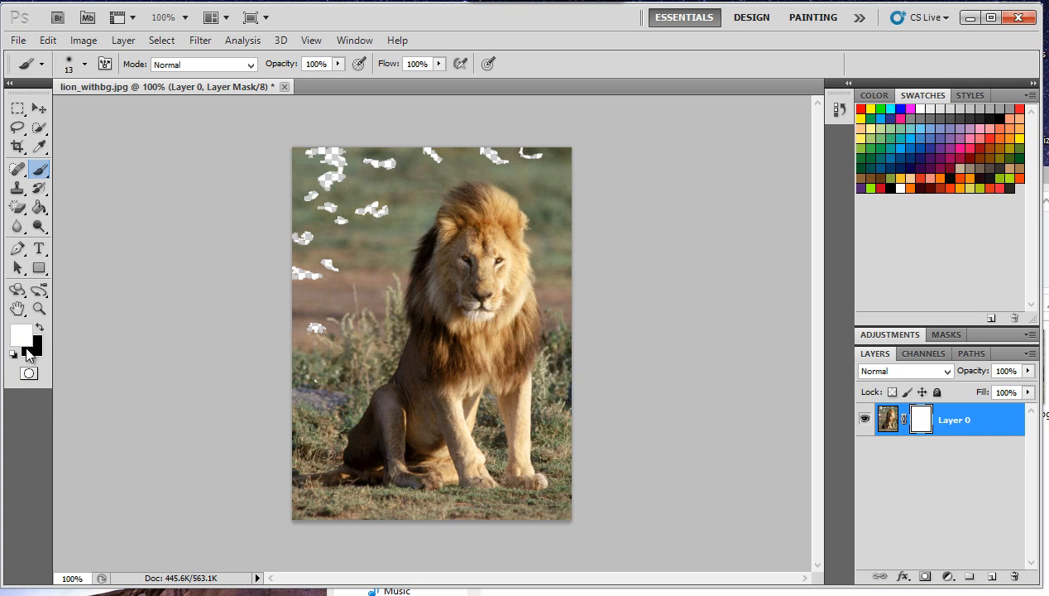
key("h")
key("x")
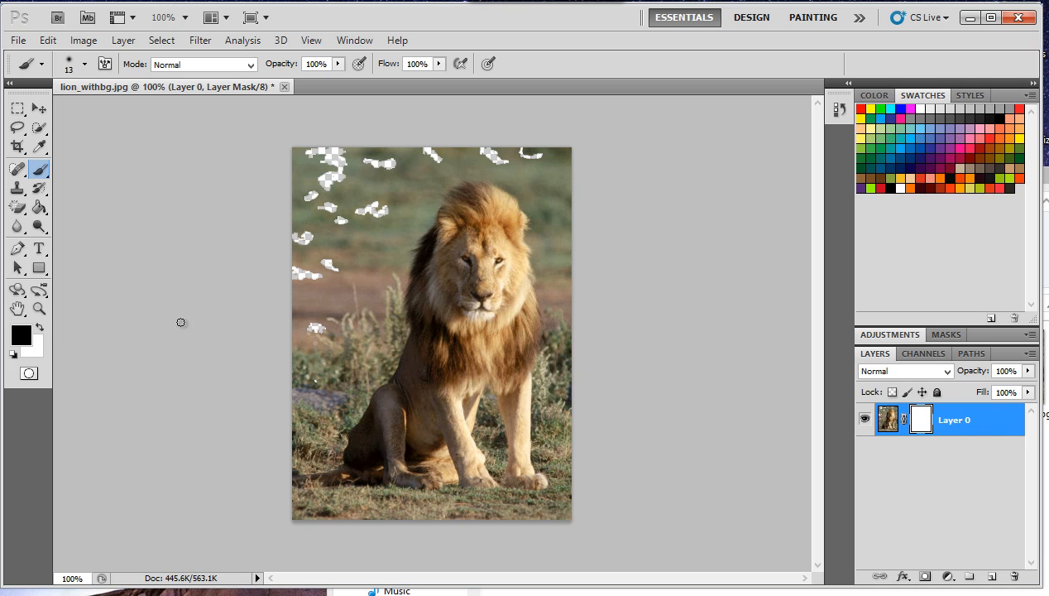
- Mask out part of the background left of the lion, switching to a hard round 13 px brush with 100% hardness
mouse_move(359, 250)
left_mouse_down()
mouse_move(344, 278)
mouse_move(320, 269)
mouse_move(332, 262)
mouse_move(292, 272)
mouse_move(283, 291)
mouse_move(318, 255)
mouse_move(363, 268)
mouse_move(391, 246)
mouse_move(393, 265)
mouse_move(317, 243)
mouse_move(342, 289)
mouse_move(351, 289)
mouse_move(328, 265)
left_mouse_up()
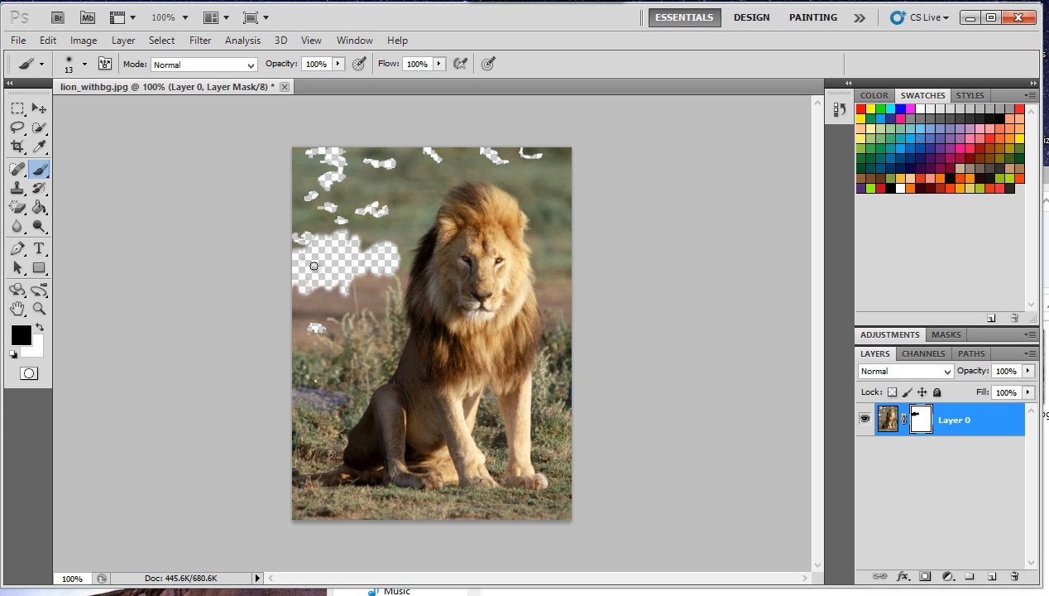
left_click(85, 64)
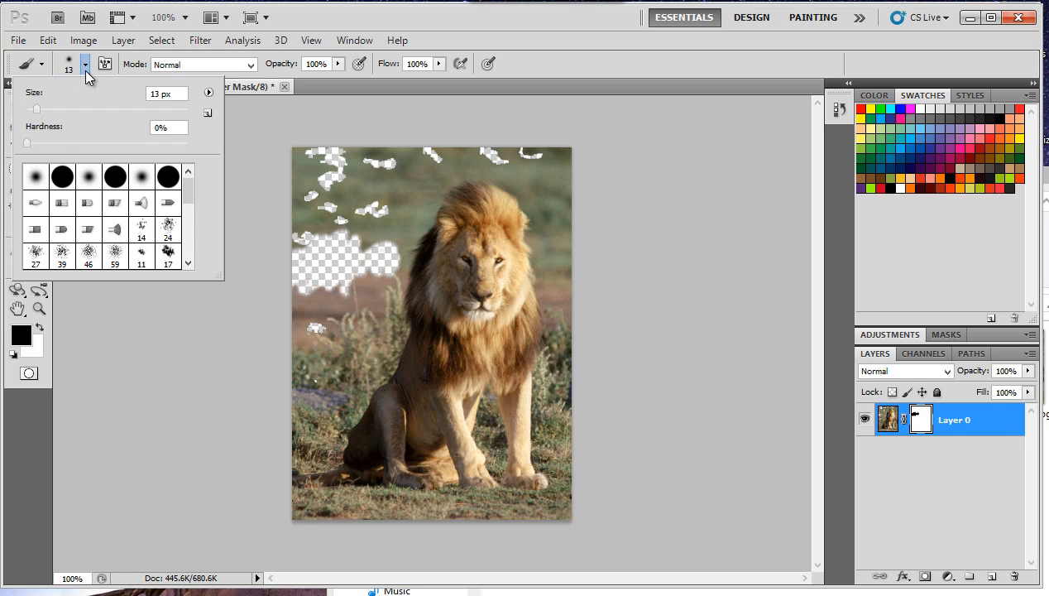
left_click(62, 175)
left_click(91, 184)
left_click(63, 180)
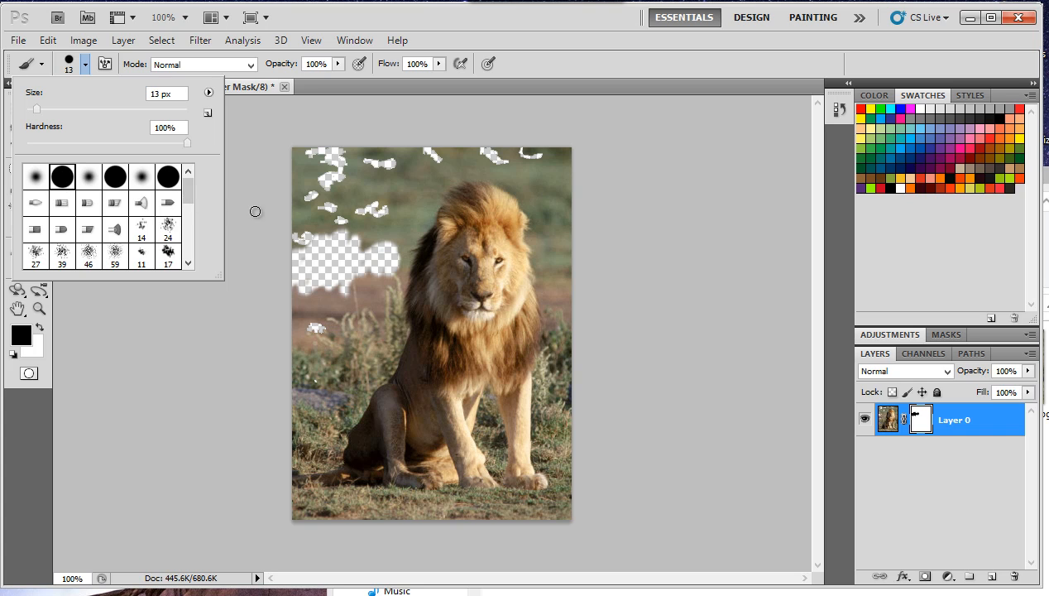
left_click(358, 238)
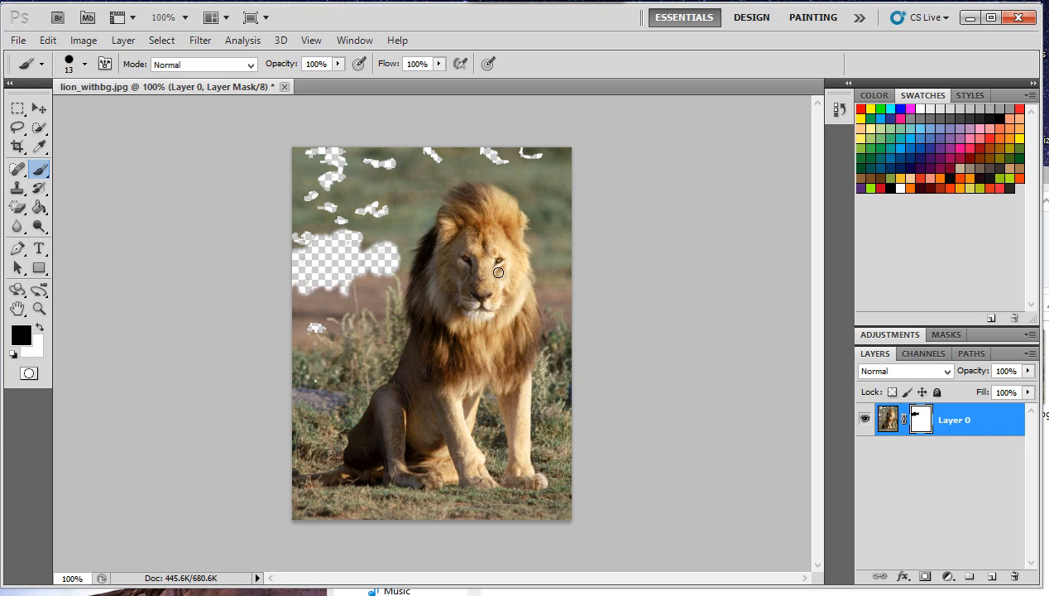
mouse_move(377, 195)
left_mouse_down()
mouse_move(370, 239)
mouse_move(344, 248)
left_mouse_up()
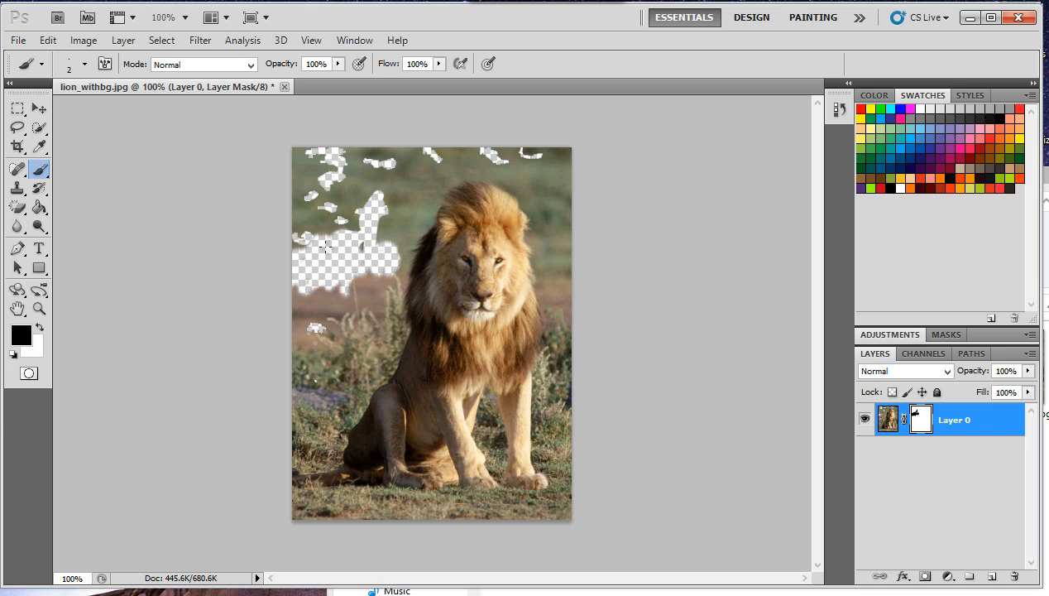
- Enlarge the hard round brush to 90 px
key("bracketright")
key("bracketright")
key("bracketright")
key("bracketright")
key("bracketright")
key("bracketright")
key("bracketright")
key("bracketright")
key("bracketright")
key("bracketright")
key("bracketright")
key("bracketright")
key("bracketright")
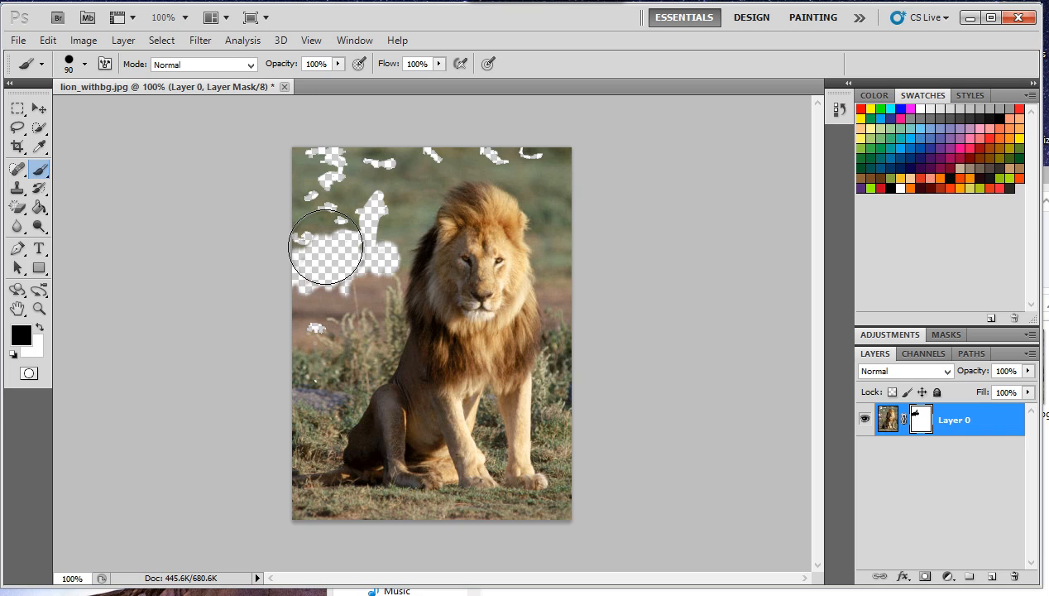
- Try to mask out the background all around the lion with broad strokes, and undo the last stroke
left_click(298, 188)
mouse_move(297, 190)
left_mouse_down()
mouse_move(360, 181)
mouse_move(389, 159)
mouse_move(393, 171)
mouse_move(360, 240)
mouse_move(327, 249)
mouse_move(327, 321)
mouse_move(337, 293)
mouse_move(344, 313)
mouse_move(357, 291)
mouse_move(320, 380)
mouse_move(306, 386)
mouse_move(282, 475)
mouse_move(306, 504)
mouse_move(402, 533)
mouse_move(515, 543)
mouse_move(580, 524)
mouse_move(579, 224)
mouse_move(549, 154)
mouse_move(524, 147)
mouse_move(463, 141)
mouse_move(427, 153)
mouse_move(399, 170)
mouse_move(375, 232)
mouse_move(378, 177)
mouse_move(504, 165)
mouse_move(411, 166)
mouse_move(547, 196)
mouse_move(441, 196)
mouse_move(581, 175)
left_mouse_up()
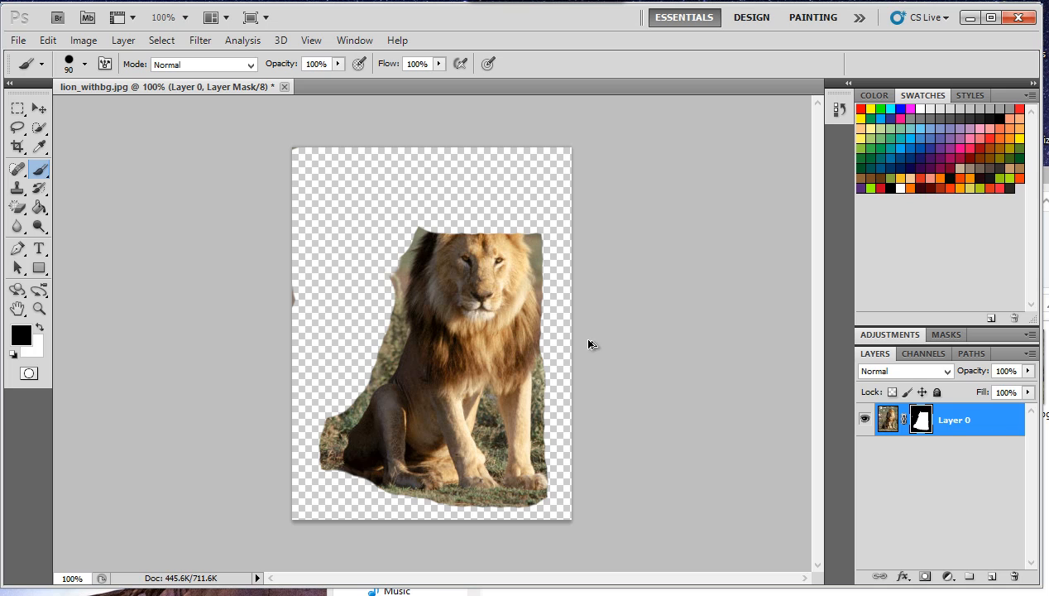
key("ctrl+z")
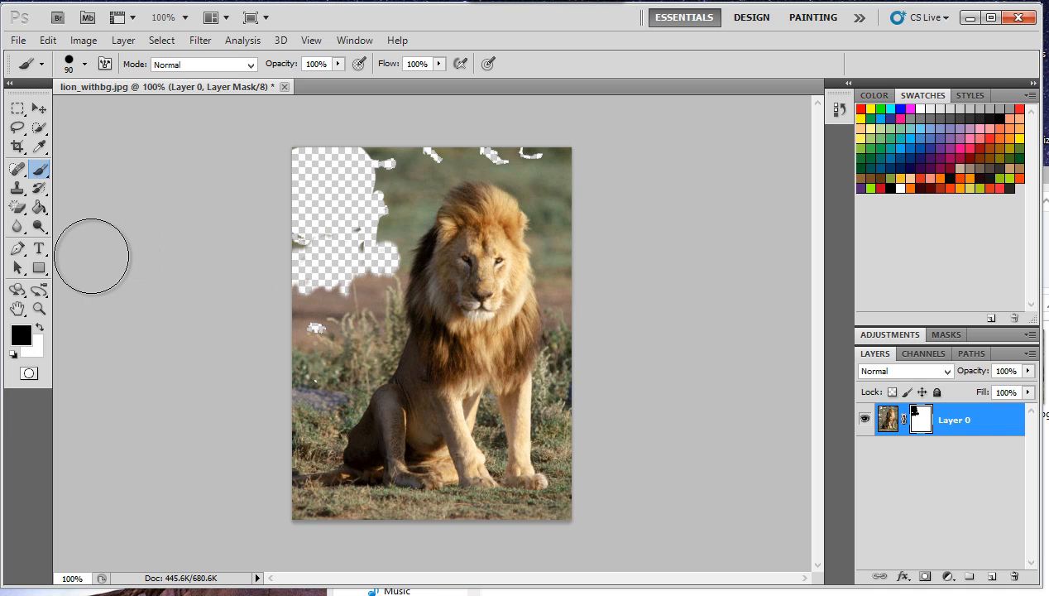
- Mask out the background above and left of the lion, and bring the hidden mane and background back by painting with white
mouse_move(406, 169)
left_mouse_down()
mouse_move(349, 189)
mouse_move(347, 242)
mouse_move(391, 201)
mouse_move(392, 152)
mouse_move(323, 210)
mouse_move(288, 313)
mouse_move(333, 325)
mouse_move(365, 272)
mouse_move(377, 188)
mouse_move(489, 147)
mouse_move(430, 125)
mouse_move(417, 148)
mouse_move(512, 172)
mouse_move(501, 178)
mouse_move(595, 159)
left_mouse_up()
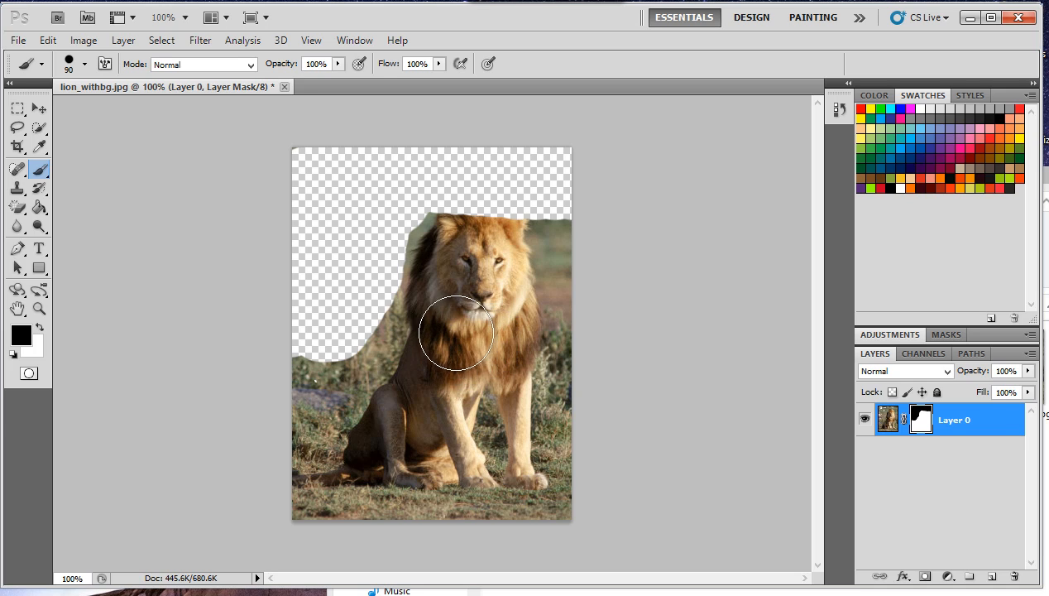
mouse_move(321, 328)
left_mouse_down()
mouse_move(332, 287)
mouse_move(323, 330)
left_mouse_up()
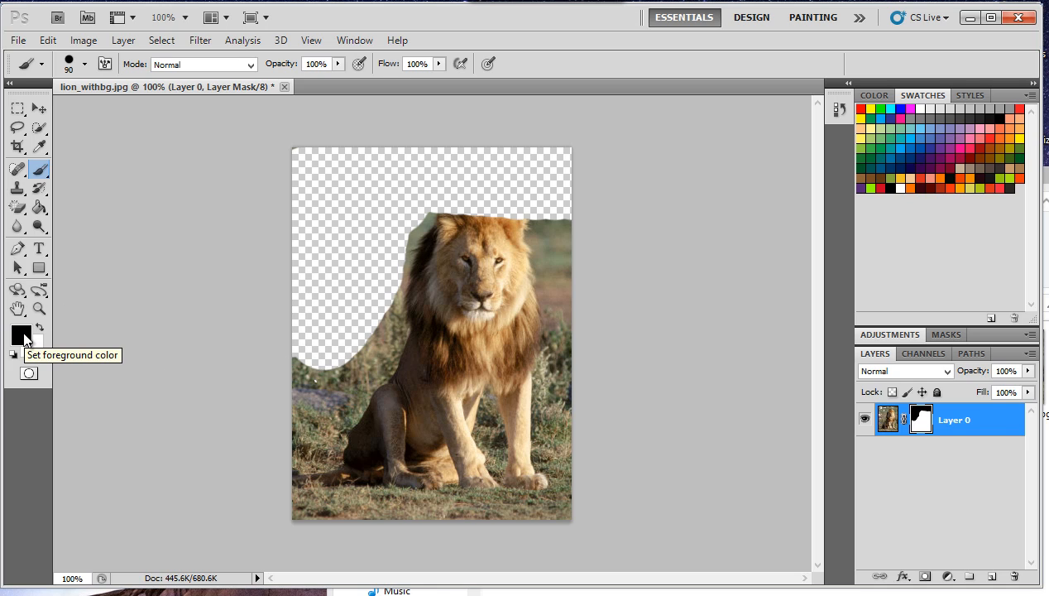
key("x")
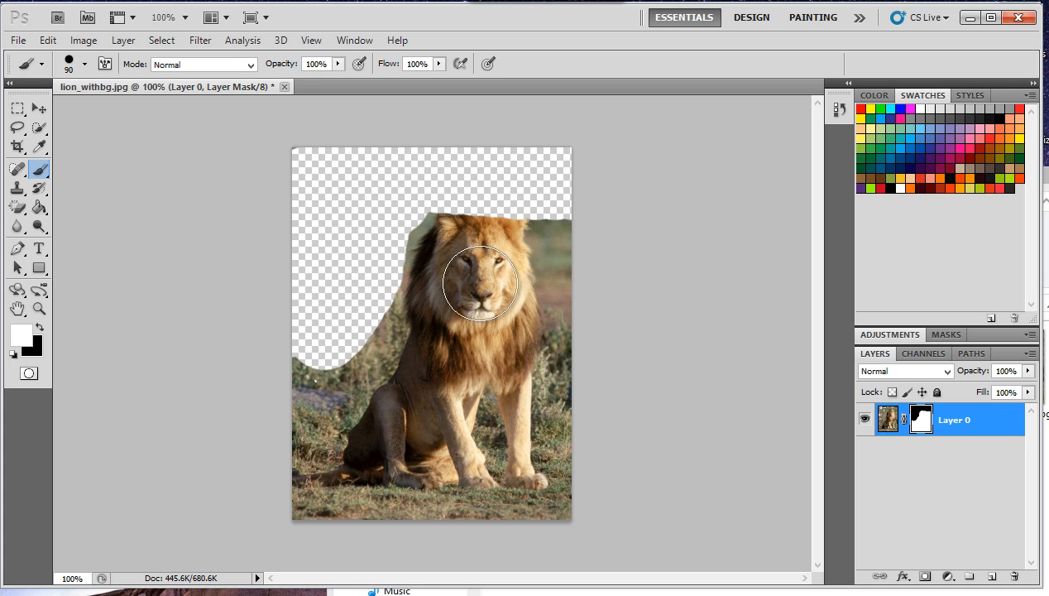
mouse_move(477, 283)
left_mouse_down()
mouse_move(481, 195)
mouse_move(470, 196)
mouse_move(497, 222)
mouse_move(460, 222)
left_mouse_up()
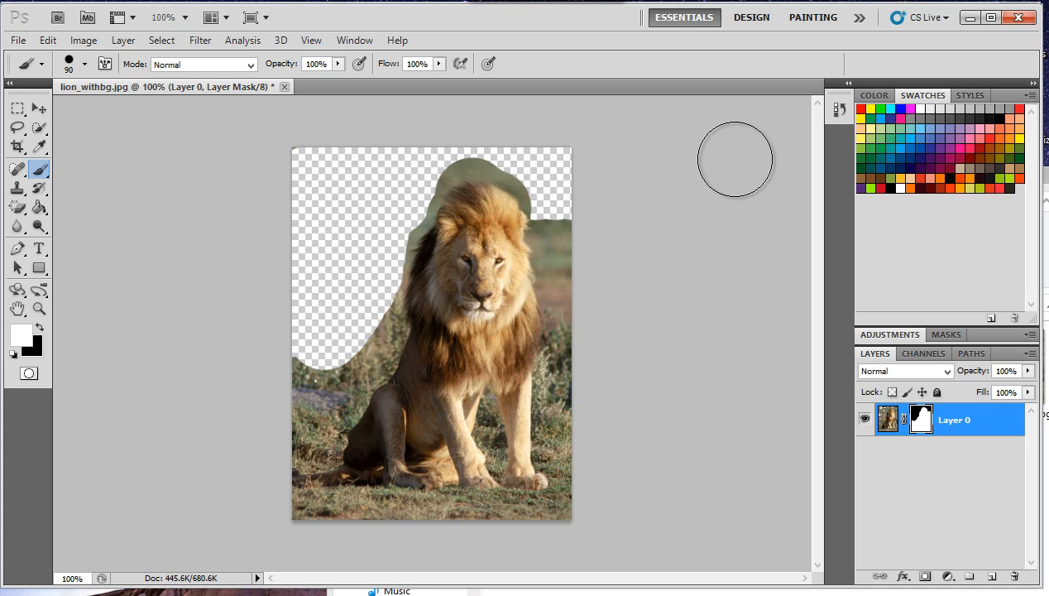
mouse_move(341, 337)
left_mouse_down()
mouse_move(324, 296)
mouse_move(355, 309)
mouse_move(341, 270)
mouse_move(368, 198)
mouse_move(306, 156)
mouse_move(446, 208)
mouse_move(510, 155)
left_mouse_up()
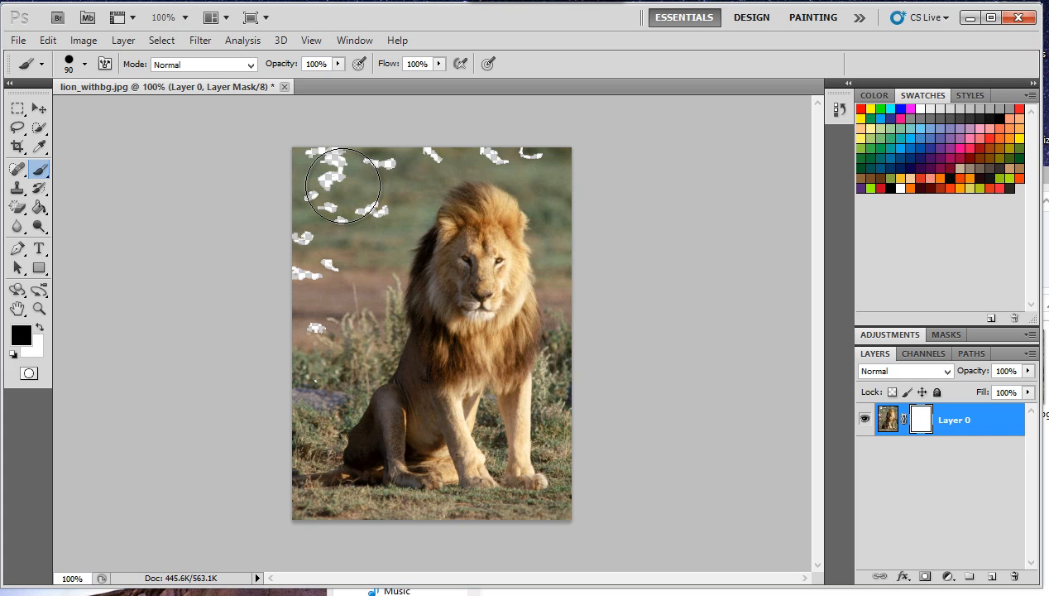
- Paint the layer mask black with the 90 px brush to roughly hide the background left of, below and above the lion
mouse_move(342, 186)
left_mouse_down()
mouse_move(298, 163)
mouse_move(301, 225)
mouse_move(380, 168)
mouse_move(421, 161)
mouse_move(367, 191)
mouse_move(389, 191)
mouse_move(283, 303)
mouse_move(310, 279)
mouse_move(319, 301)
mouse_move(351, 275)
mouse_move(351, 331)
mouse_move(352, 309)
mouse_move(292, 364)
mouse_move(275, 400)
mouse_move(277, 414)
mouse_move(308, 402)
mouse_move(330, 375)
mouse_move(295, 431)
mouse_move(298, 499)
mouse_move(566, 540)
left_mouse_up()
mouse_move(660, 426)
left_mouse_down()
mouse_move(512, 139)
mouse_move(442, 137)
mouse_move(583, 169)
mouse_move(462, 141)
mouse_move(412, 166)
mouse_move(351, 287)
mouse_move(343, 259)
mouse_move(329, 282)
mouse_move(338, 246)
mouse_move(323, 225)
left_mouse_up()
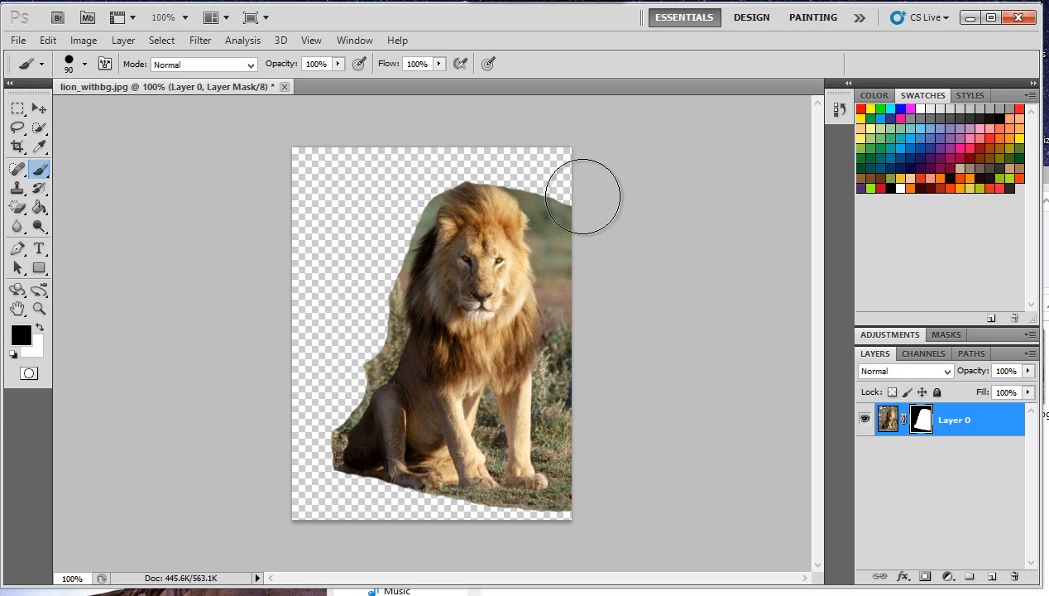
left_click_drag(595, 187, 609, 222)
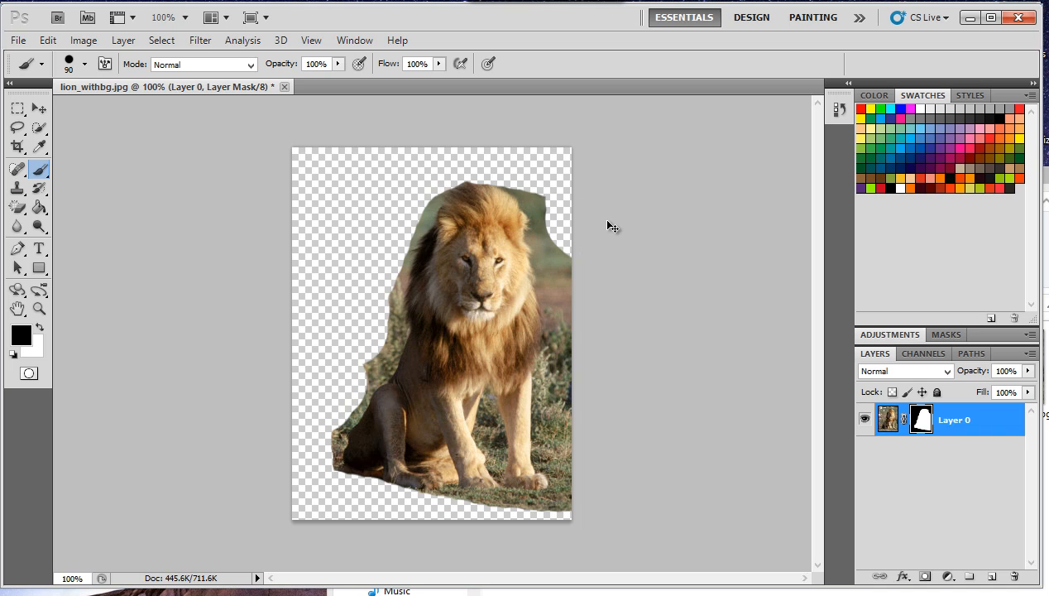
- Reduce the brush to 20 px for close masking along the mane and ear on the image's right side
key("ctrl+plus")
key("ctrl+plus")
key("ctrl+plus")
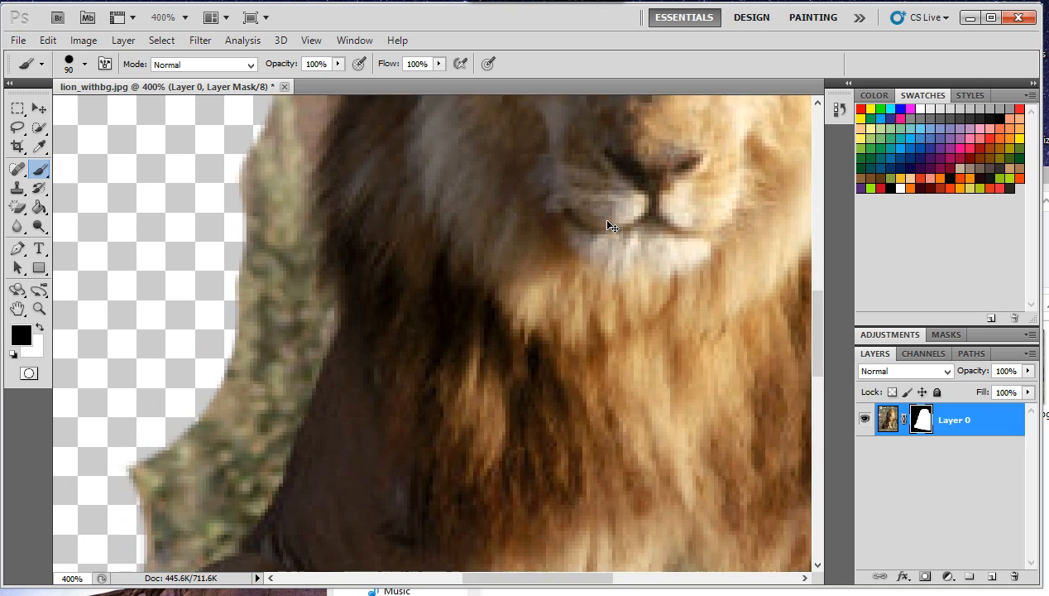
key("ctrl+plus")
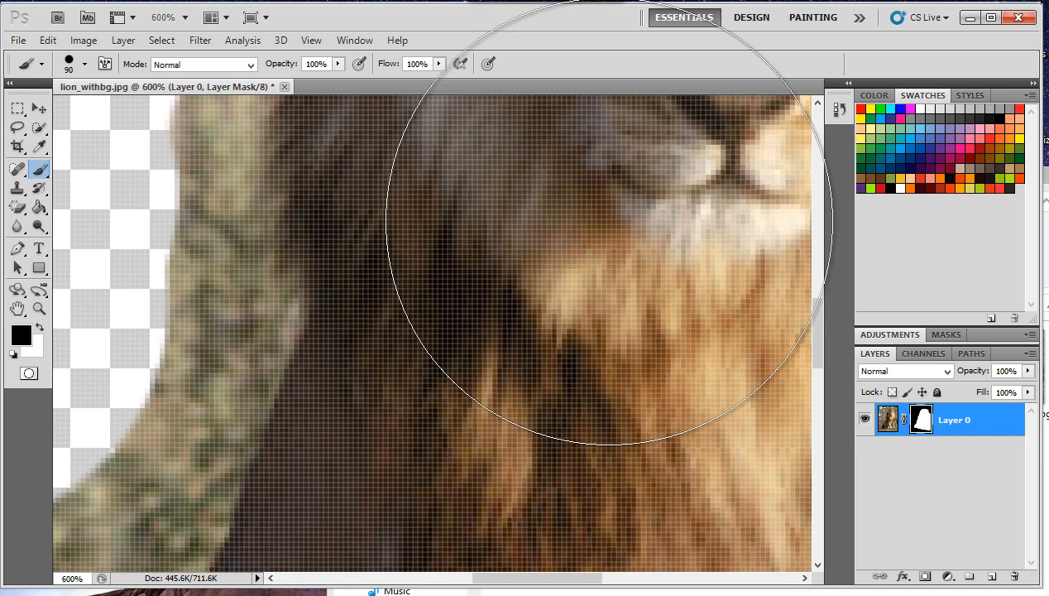
key("space")
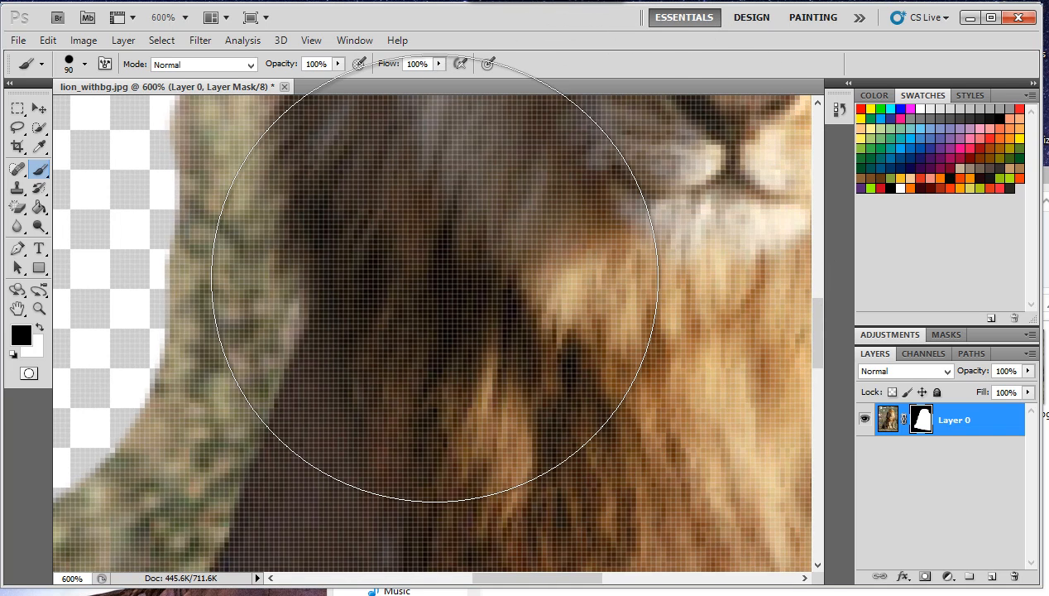
key("space")
left_click_drag(633, 177, 442, 401)
mouse_move(471, 101)
left_mouse_down()
mouse_move(431, 206)
mouse_move(626, 296)
mouse_move(573, 232)
mouse_move(327, 349)
mouse_move(643, 342)
mouse_move(594, 344)
mouse_move(436, 311)
mouse_move(419, 293)
left_mouse_up()
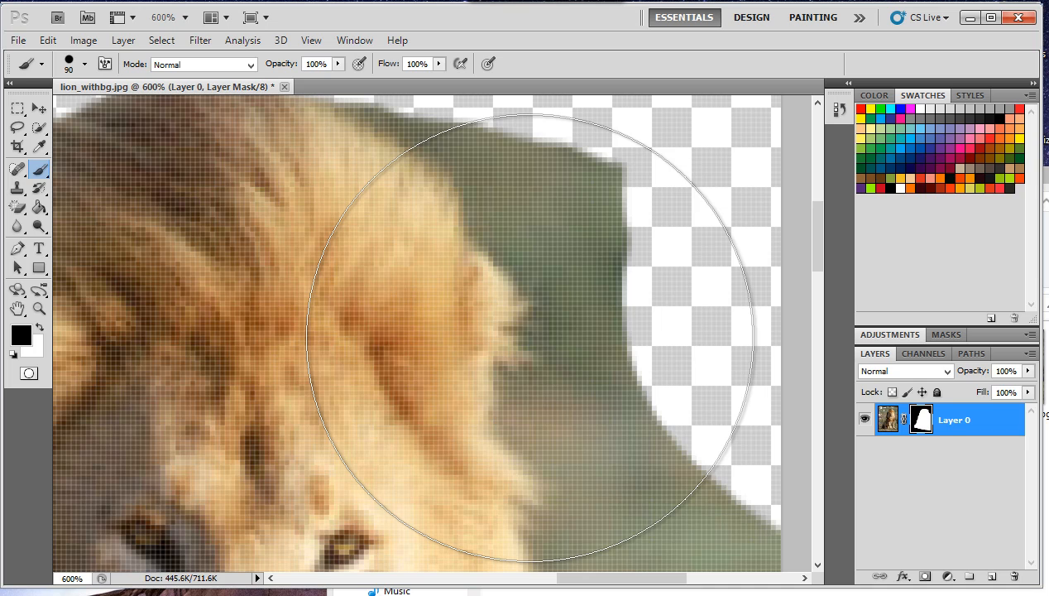
key("bracketleft")
key("bracketleft")
key("bracketleft")
key("bracketleft")
key("bracketleft")
key("bracketleft")
key("bracketleft")
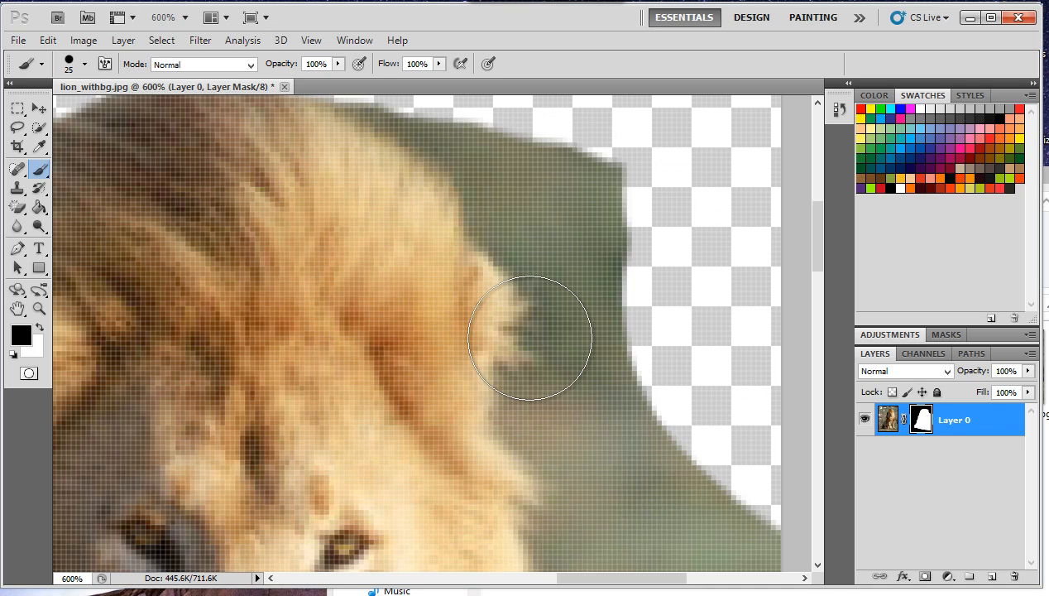
key("bracketleft")
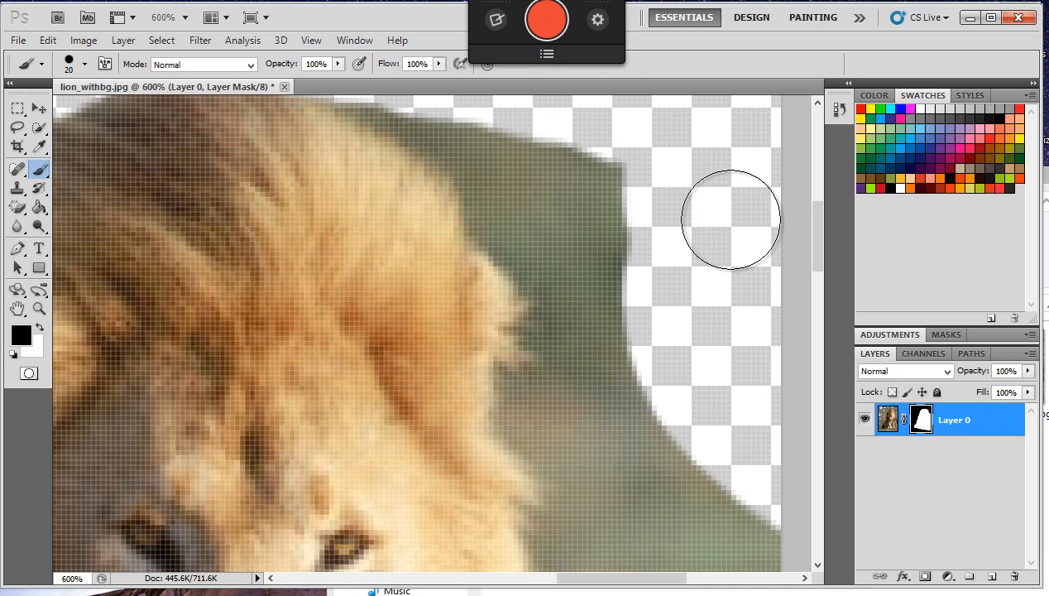
- Mask out the green background along the top of the mane and around the ear on the image's right side
mouse_move(728, 217)
left_mouse_down()
mouse_move(630, 190)
mouse_move(592, 218)
mouse_move(555, 208)
mouse_move(530, 158)
mouse_move(484, 120)
mouse_move(383, 72)
mouse_move(415, 103)
mouse_move(452, 109)
mouse_move(505, 175)
mouse_move(504, 201)
mouse_move(571, 256)
mouse_move(607, 261)
mouse_move(521, 235)
mouse_move(474, 146)
mouse_move(616, 294)
mouse_move(586, 316)
mouse_move(575, 353)
mouse_move(539, 369)
mouse_move(571, 354)
mouse_move(562, 272)
mouse_move(560, 352)
left_mouse_up()
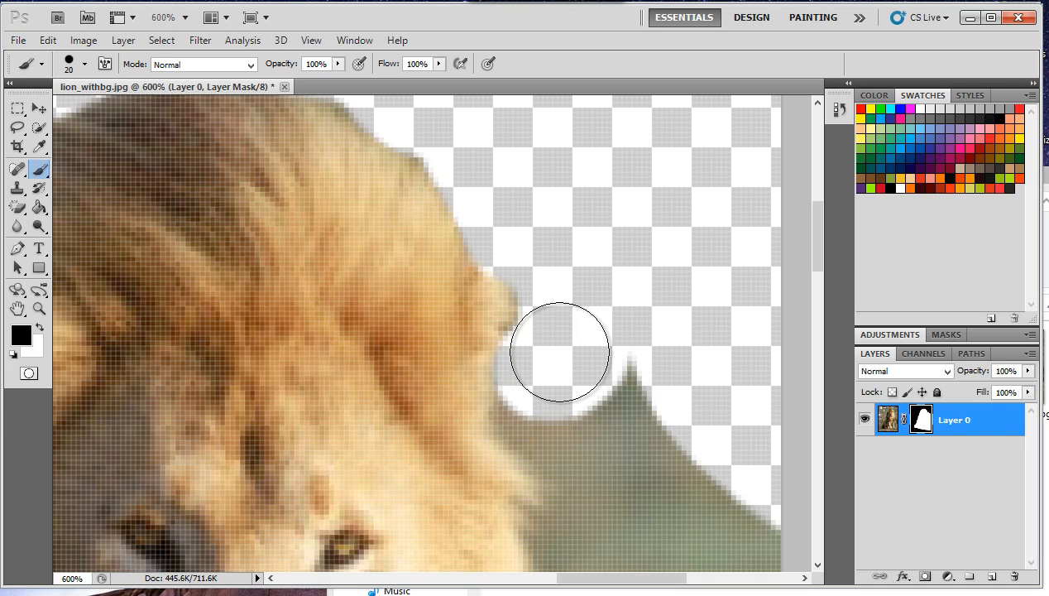
left_click_drag(614, 398, 633, 288)
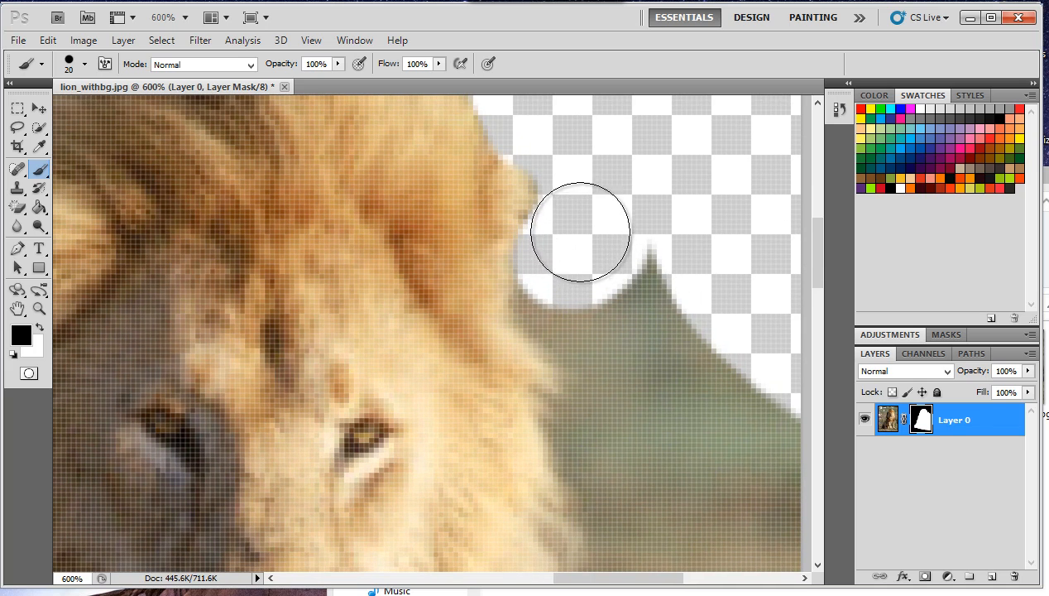
mouse_move(580, 227)
left_mouse_down()
mouse_move(573, 152)
mouse_move(582, 228)
mouse_move(567, 238)
mouse_move(560, 297)
mouse_move(609, 304)
left_mouse_up()
mouse_move(672, 305)
left_mouse_down()
mouse_move(664, 393)
mouse_move(594, 329)
left_mouse_up()
- Mask out the remaining background beside the lion's cheek, following the mane from below the ear to chin level
scroll(670, 376, "down", 2)
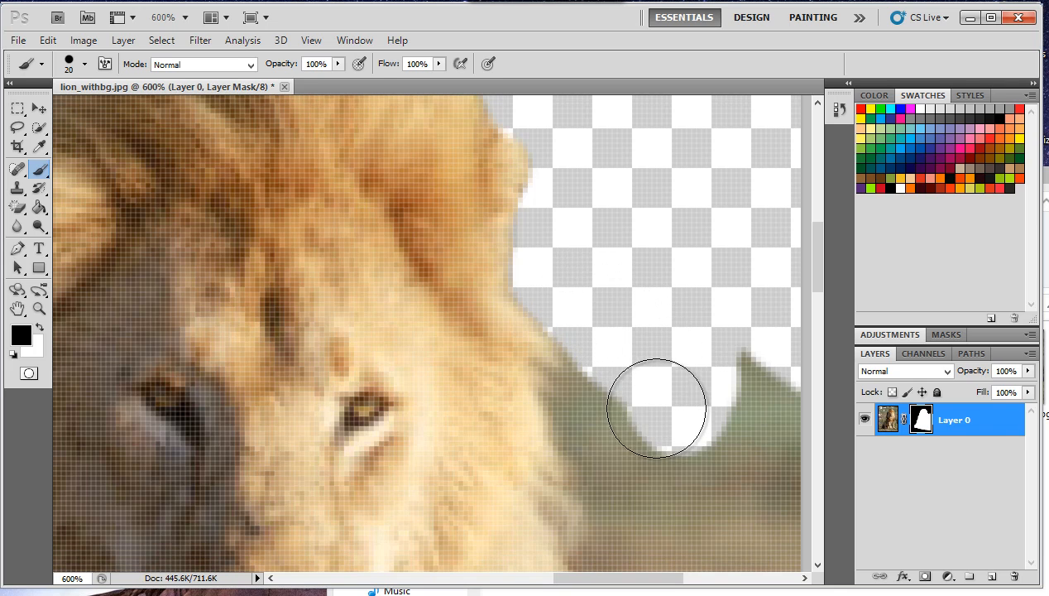
left_click_drag(658, 412, 710, 404)
mouse_move(754, 353)
left_mouse_down()
mouse_move(742, 543)
mouse_move(765, 539)
mouse_move(700, 541)
mouse_move(657, 516)
mouse_move(619, 365)
mouse_move(611, 379)
mouse_move(626, 469)
mouse_move(670, 529)
left_mouse_up()
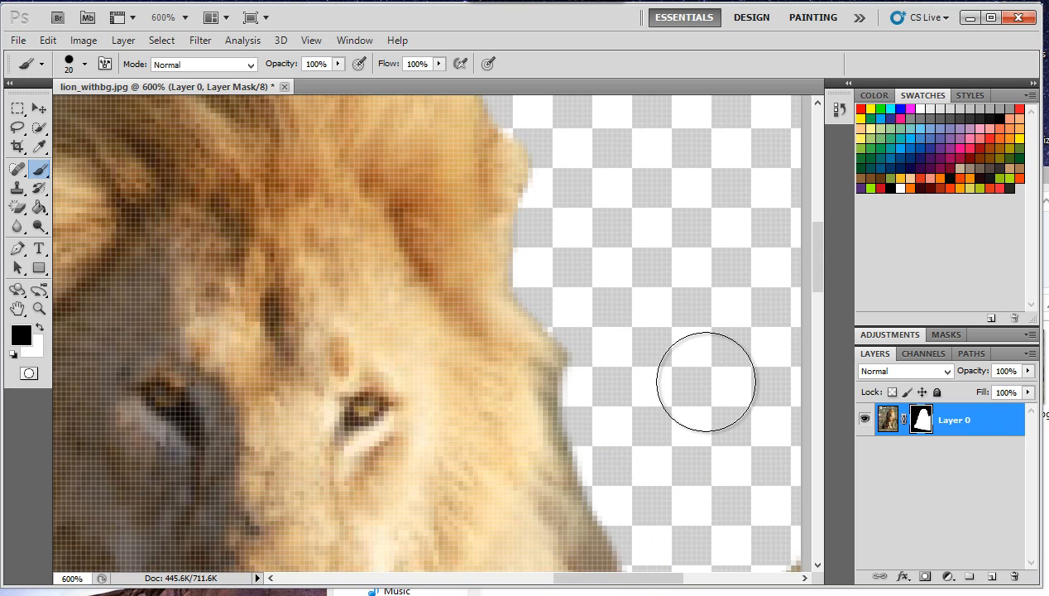
mouse_move(708, 410)
left_mouse_down()
mouse_move(707, 476)
mouse_move(682, 432)
mouse_move(652, 289)
mouse_move(642, 289)
mouse_move(694, 273)
mouse_move(735, 430)
mouse_move(732, 550)
mouse_move(682, 498)
mouse_move(646, 365)
mouse_move(612, 400)
mouse_move(563, 378)
mouse_move(629, 374)
mouse_move(606, 404)
mouse_move(576, 418)
mouse_move(666, 455)
mouse_move(581, 442)
mouse_move(621, 525)
mouse_move(631, 550)
left_mouse_up()
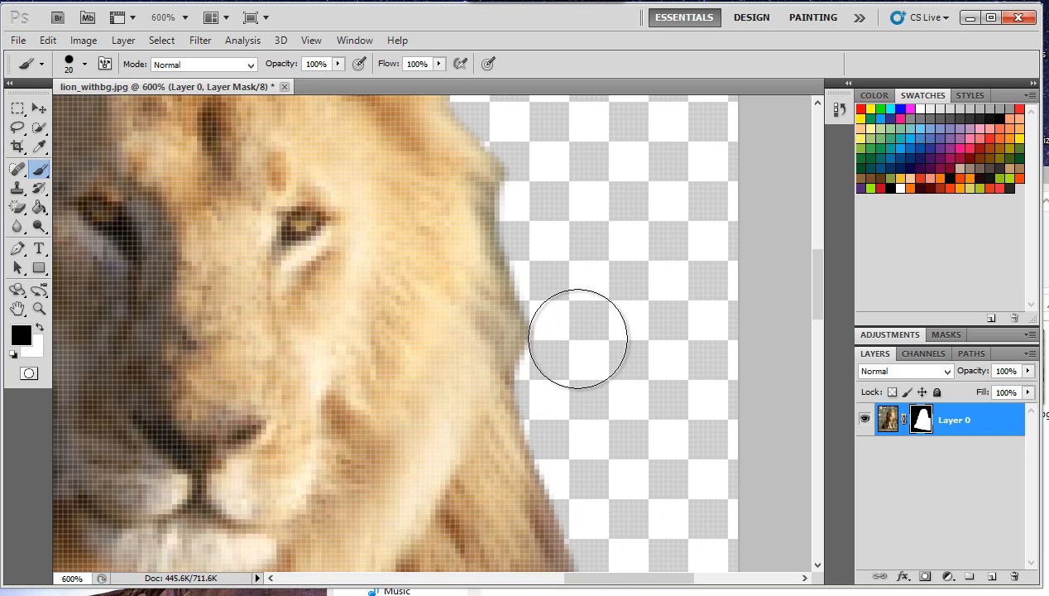
left_click_drag(574, 312, 533, 210)
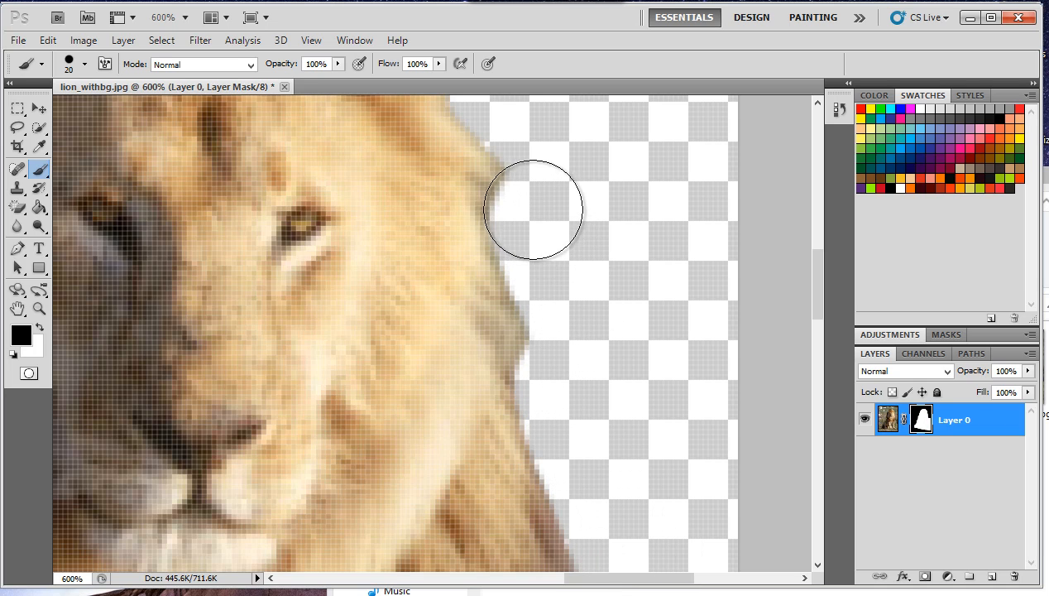
- Reduce the brush to 8 px and refine the mask edge along the cheek and the mane below it
key("bracketleft")
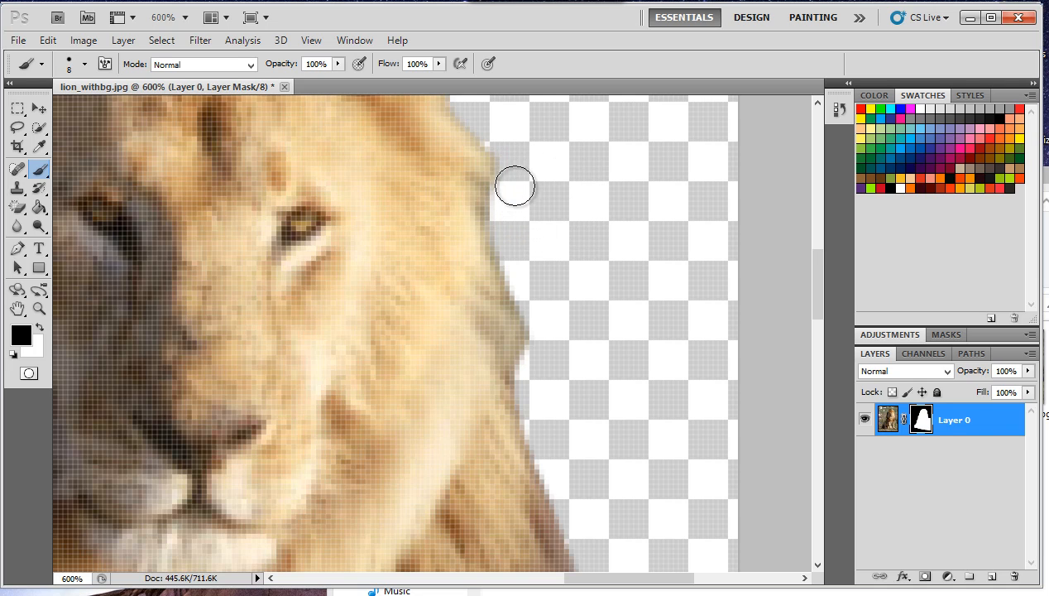
left_click_drag(496, 223, 543, 319)
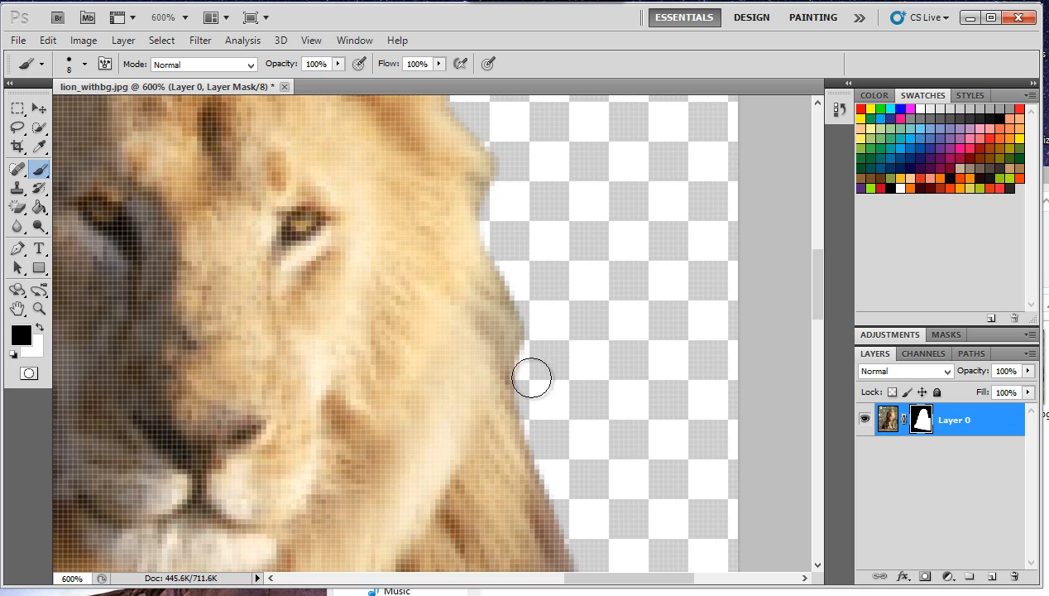
mouse_move(532, 377)
left_mouse_down()
mouse_move(540, 486)
mouse_move(589, 567)
left_mouse_up()
scroll(673, 349, "down", 3)
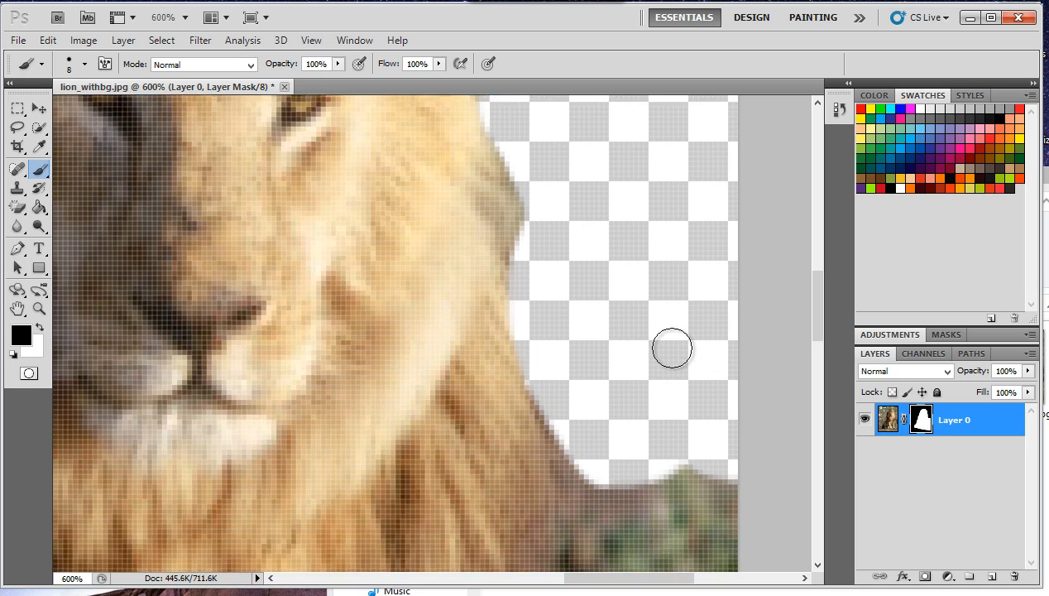
mouse_move(599, 426)
left_mouse_down()
mouse_move(608, 452)
mouse_move(741, 412)
mouse_move(728, 583)
mouse_move(688, 514)
mouse_move(686, 566)
mouse_move(635, 498)
left_mouse_up()
- Mask out the bushes beside the lower mane on the image's right side, following the fur from chin level to the chest
scroll(645, 467, "down", 3)
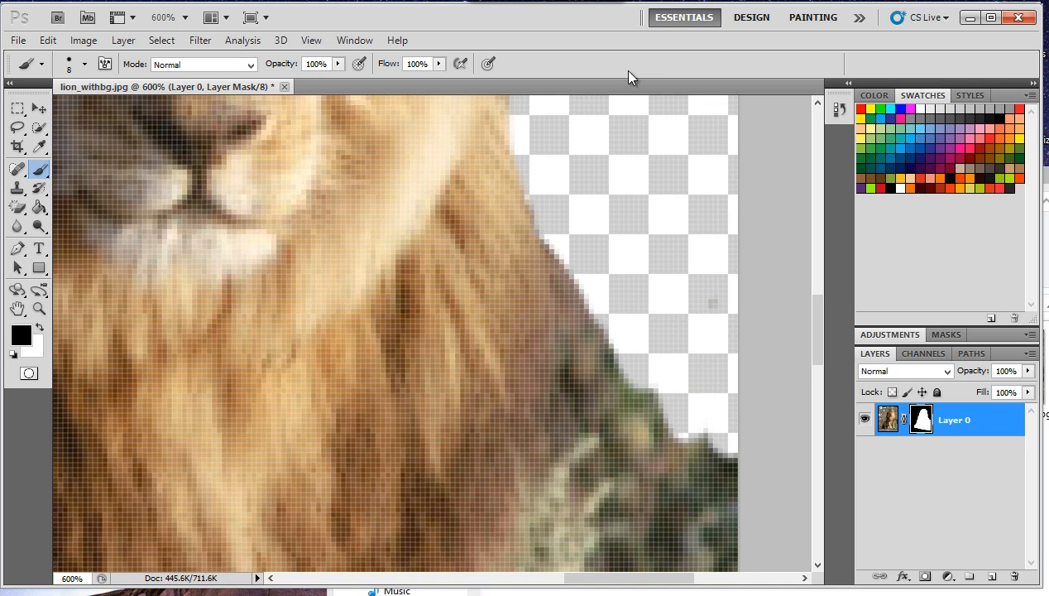
mouse_move(662, 422)
left_mouse_down()
mouse_move(710, 439)
mouse_move(740, 570)
mouse_move(712, 431)
left_mouse_up()
mouse_move(712, 319)
left_mouse_down()
mouse_move(694, 376)
mouse_move(657, 385)
mouse_move(642, 367)
mouse_move(593, 411)
left_mouse_up()
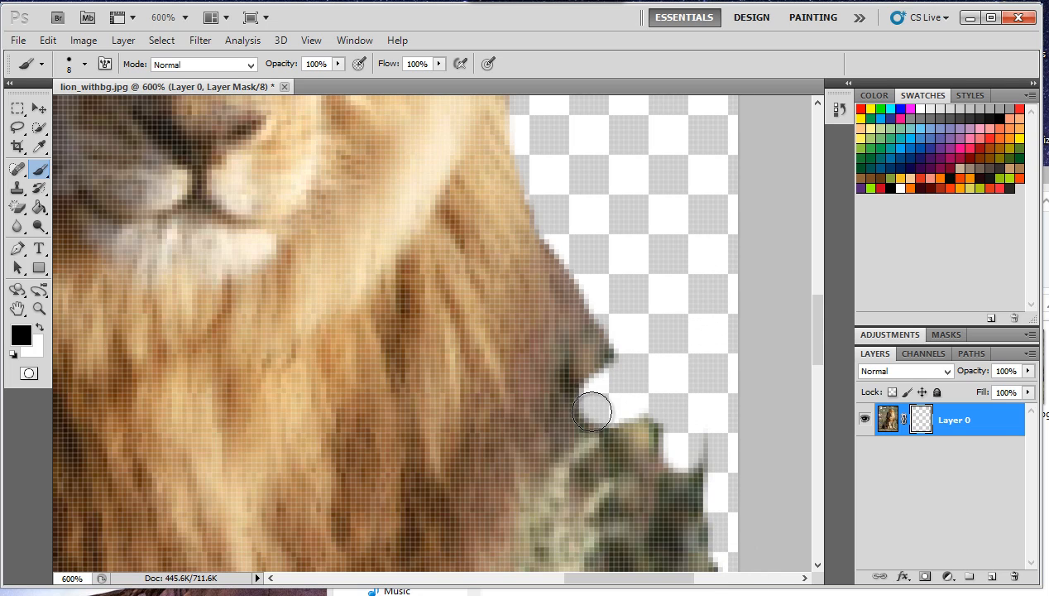
mouse_move(627, 367)
left_mouse_down()
mouse_move(646, 461)
mouse_move(604, 438)
mouse_move(622, 464)
mouse_move(620, 507)
mouse_move(596, 540)
mouse_move(711, 578)
mouse_move(647, 572)
mouse_move(708, 528)
mouse_move(705, 487)
mouse_move(675, 491)
mouse_move(643, 547)
mouse_move(587, 454)
mouse_move(503, 568)
mouse_move(592, 490)
mouse_move(601, 503)
mouse_move(665, 511)
mouse_move(689, 536)
mouse_move(635, 447)
mouse_move(638, 497)
mouse_move(652, 446)
mouse_move(639, 437)
mouse_move(558, 439)
mouse_move(607, 397)
mouse_move(538, 477)
mouse_move(479, 582)
left_mouse_up()
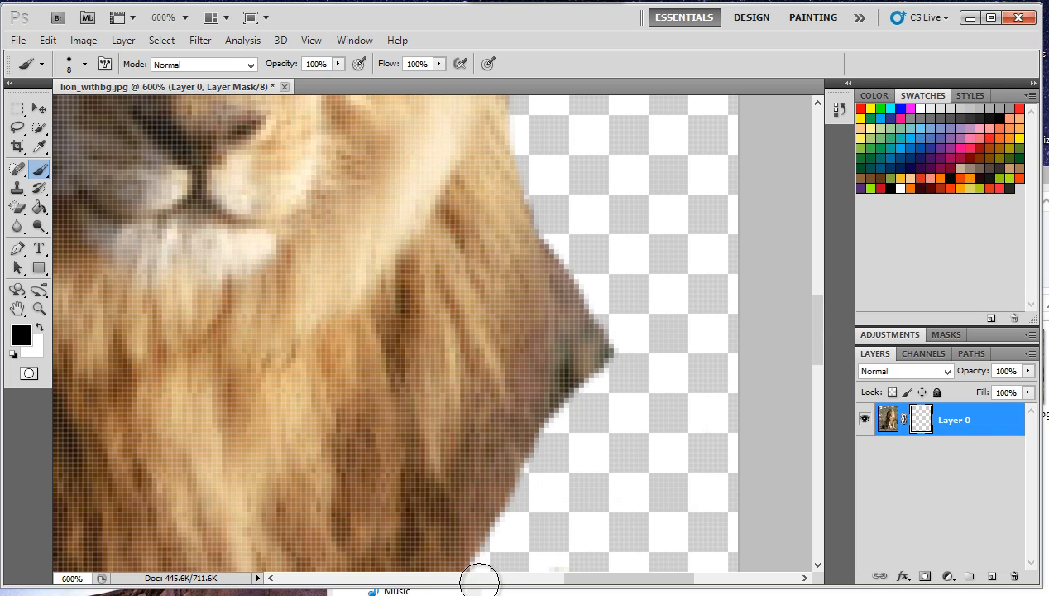
- Mask out the remaining background between the lion's lower chest and the image's right edge, reaching the top of the front leg
scroll(606, 352, "down", 5)
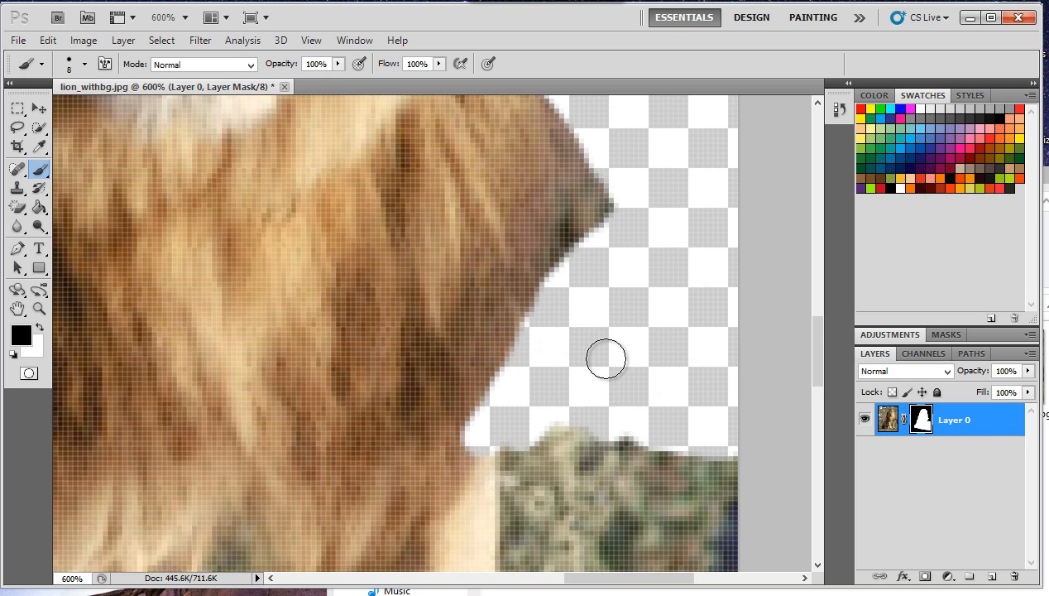
mouse_move(498, 457)
left_mouse_down()
mouse_move(476, 514)
mouse_move(485, 579)
mouse_move(560, 432)
mouse_move(553, 446)
mouse_move(534, 439)
mouse_move(587, 443)
mouse_move(542, 494)
mouse_move(612, 472)
mouse_move(616, 401)
mouse_move(653, 388)
mouse_move(654, 407)
mouse_move(661, 293)
left_mouse_up()
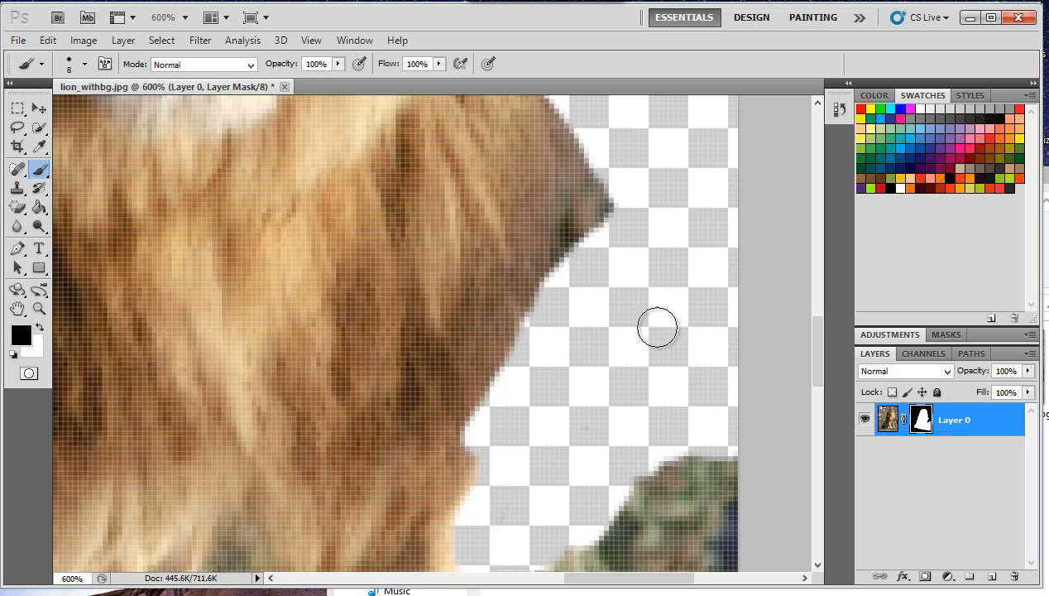
mouse_move(709, 488)
left_mouse_down()
mouse_move(688, 461)
mouse_move(709, 461)
mouse_move(747, 493)
mouse_move(662, 528)
mouse_move(571, 542)
mouse_move(591, 575)
mouse_move(696, 553)
mouse_move(714, 505)
left_mouse_up()
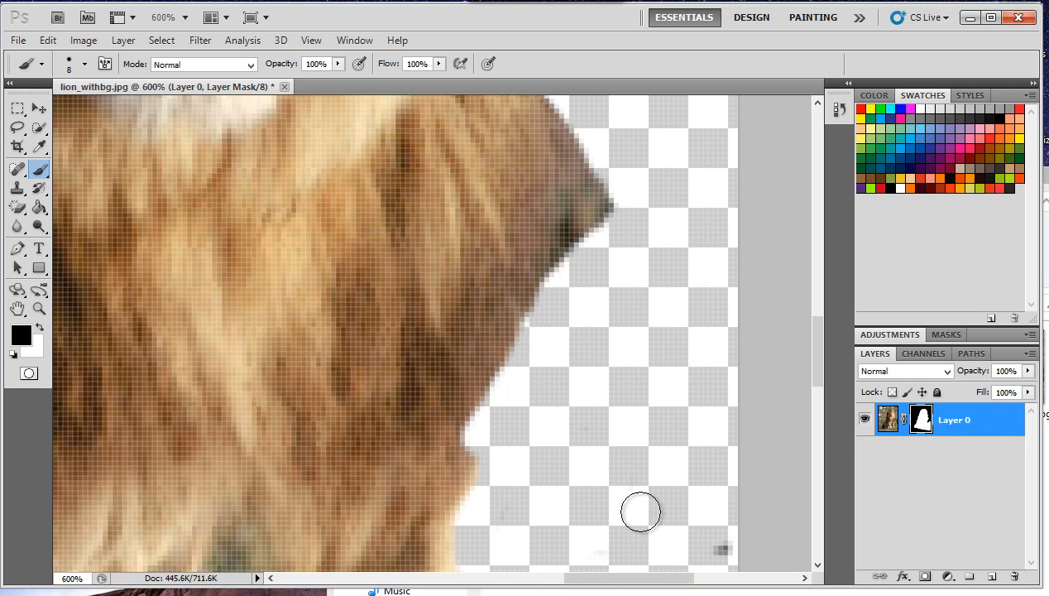
left_click_drag(478, 496, 481, 447)
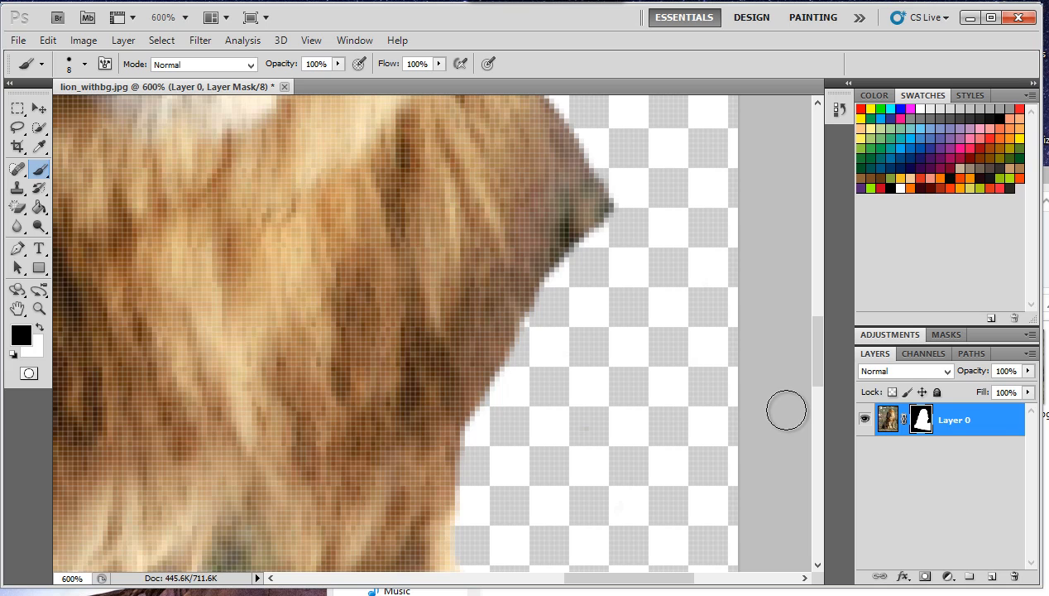
- Switch the brush to the soft round preset for softening the mask edges, at a size of 8 px
key("ctrl+minus")
key("ctrl+minus")
key("ctrl+minus")
key("ctrl+minus")
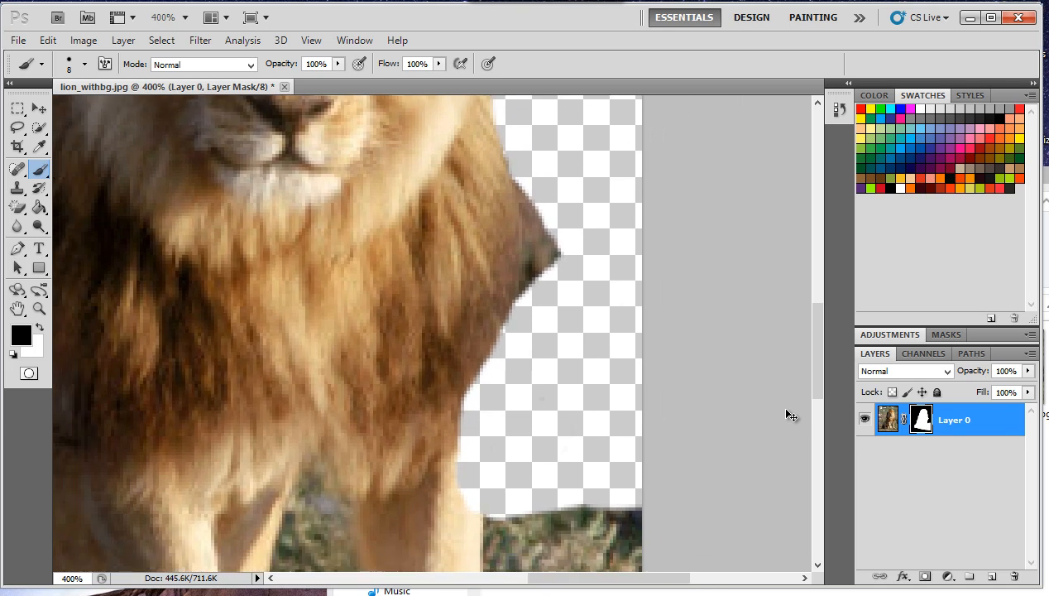
key("ctrl+minus")
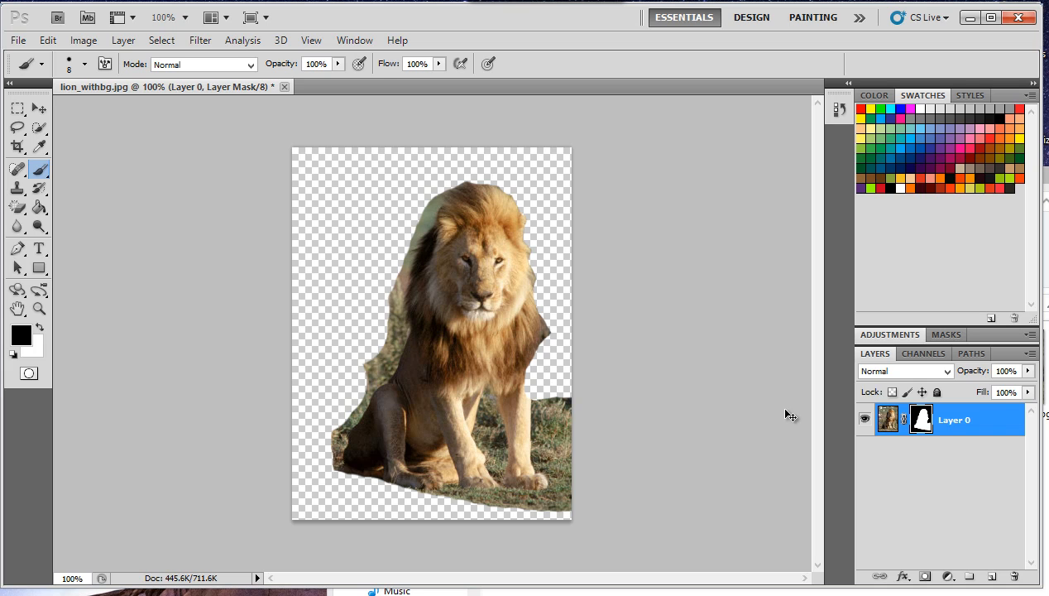
key("ctrl+plus")
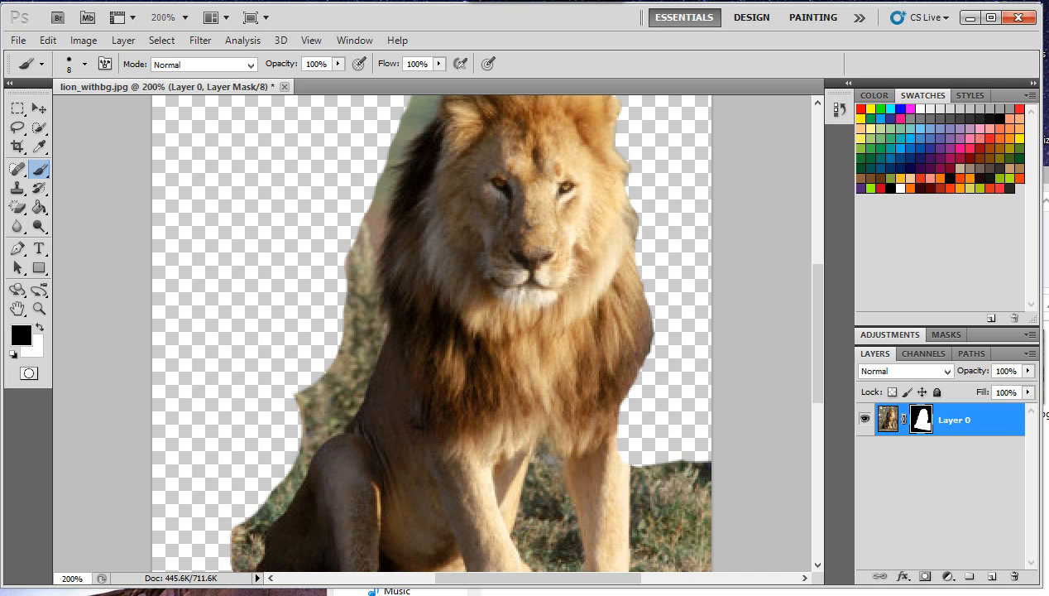
left_click(85, 64)
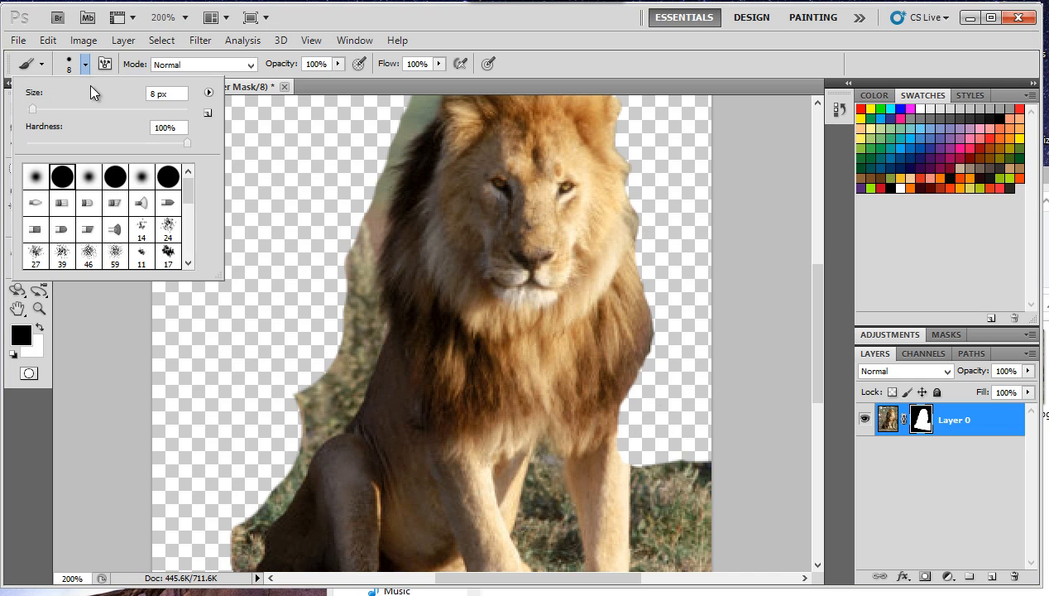
double_click(89, 184)
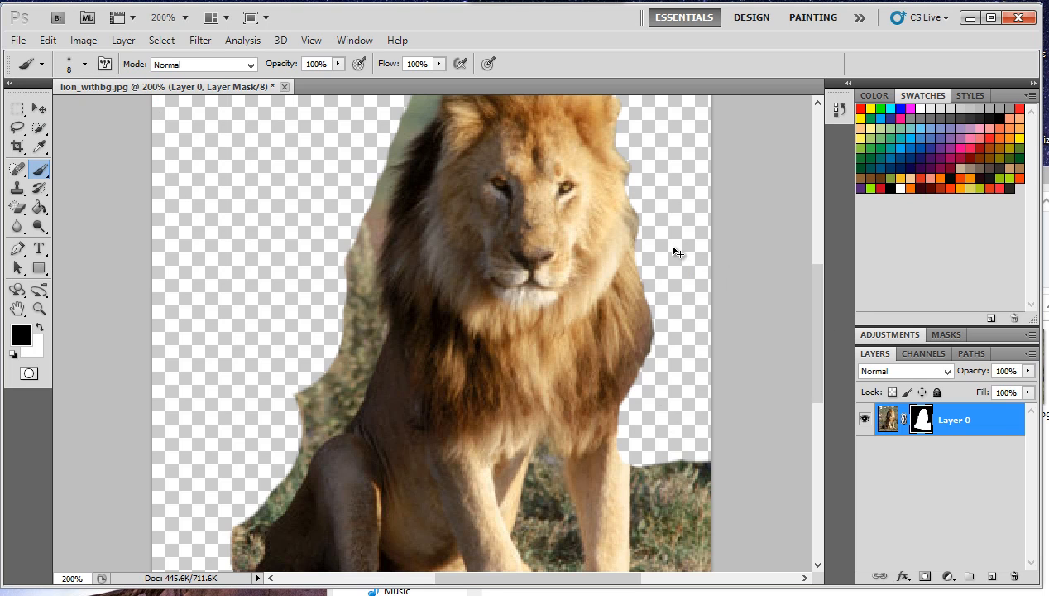
- Soften the mask edge along the lower mane and chest on the image's right side, trimming off the protruding background corner
key("ctrl+plus")
key("ctrl+plus")
key("ctrl+plus")
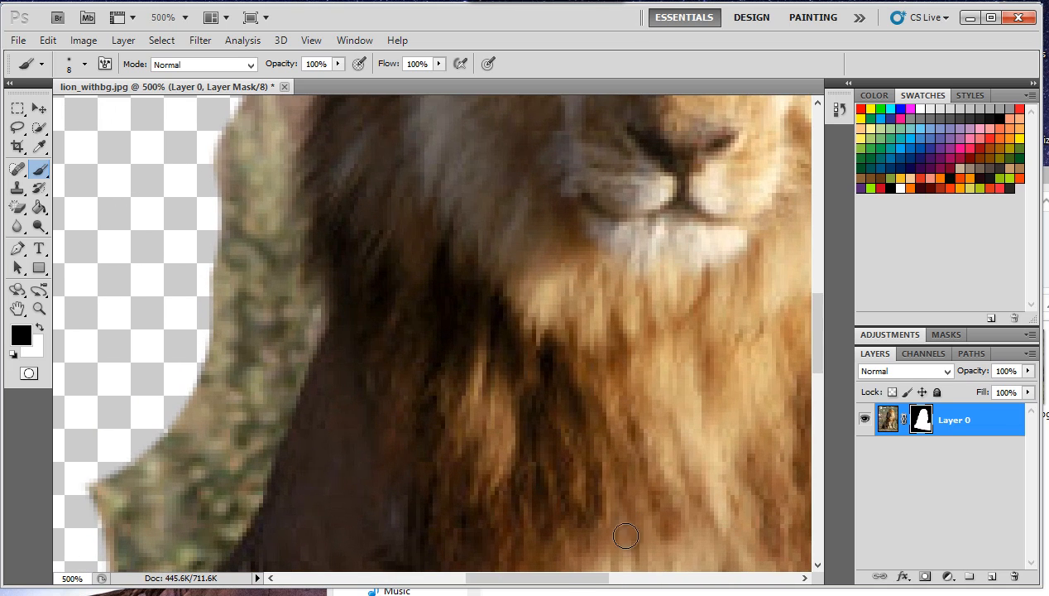
left_click_drag(559, 578, 632, 499)
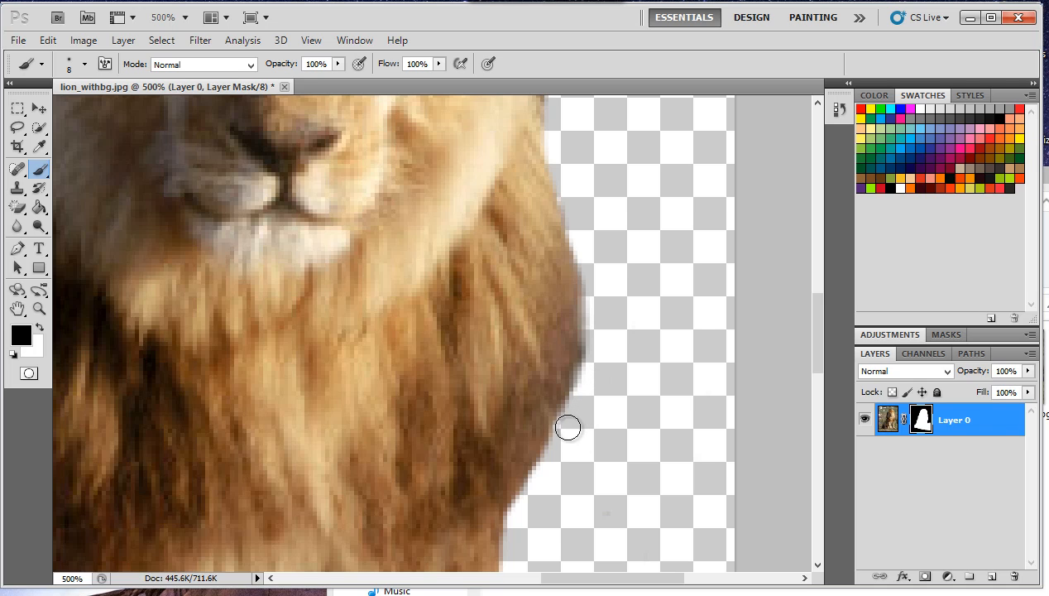
left_click_drag(542, 477, 499, 565)
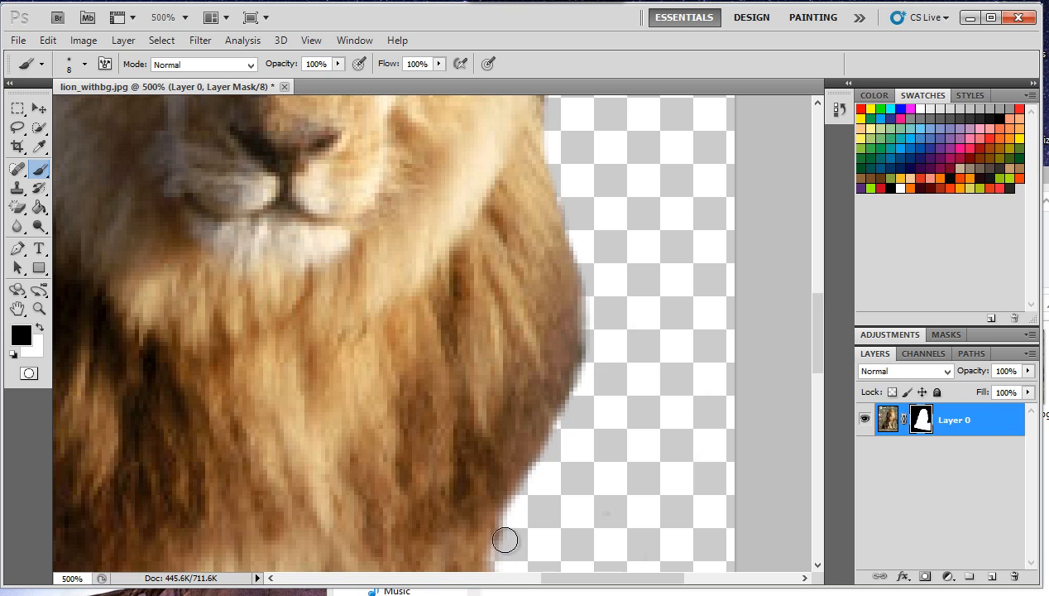
- Soften the mask edge from the cheek up past the ear to the top of the mane on the image's right side
scroll(669, 375, "up", 4)
scroll(669, 376, "up", 2)
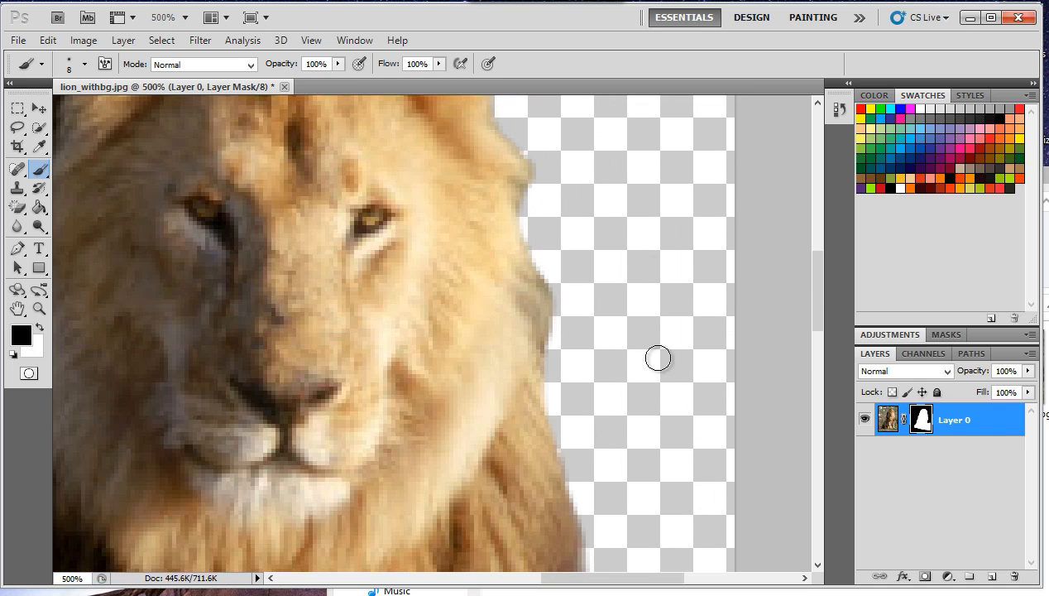
mouse_move(565, 307)
left_mouse_down()
mouse_move(527, 209)
mouse_move(546, 154)
mouse_move(508, 119)
left_mouse_up()
key("space")
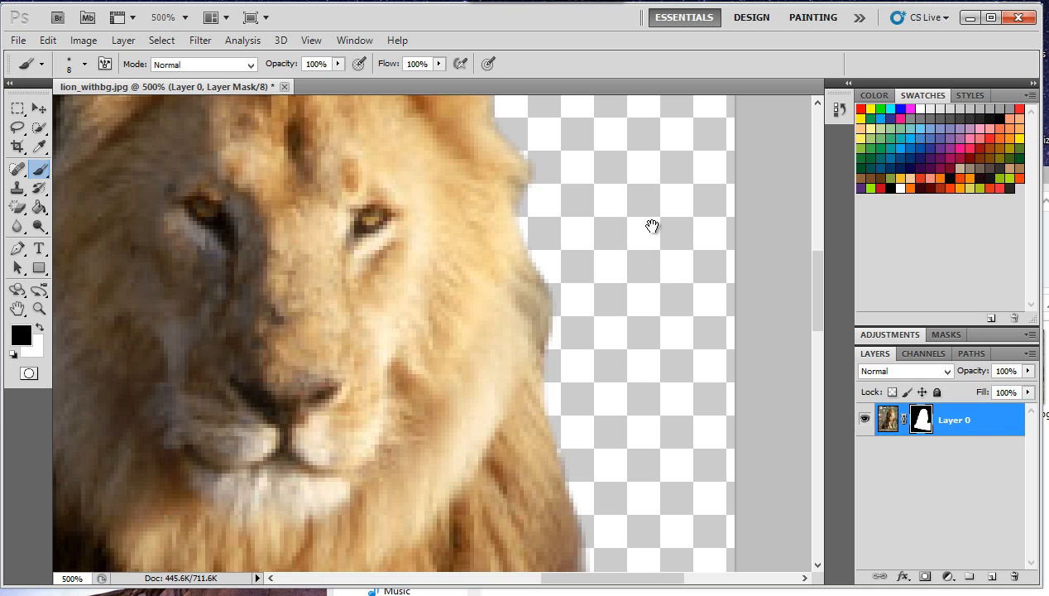
left_click_drag(653, 227, 659, 467)
mouse_move(515, 337)
left_mouse_down()
mouse_move(523, 250)
mouse_move(487, 211)
mouse_move(464, 153)
mouse_move(420, 113)
left_mouse_up()
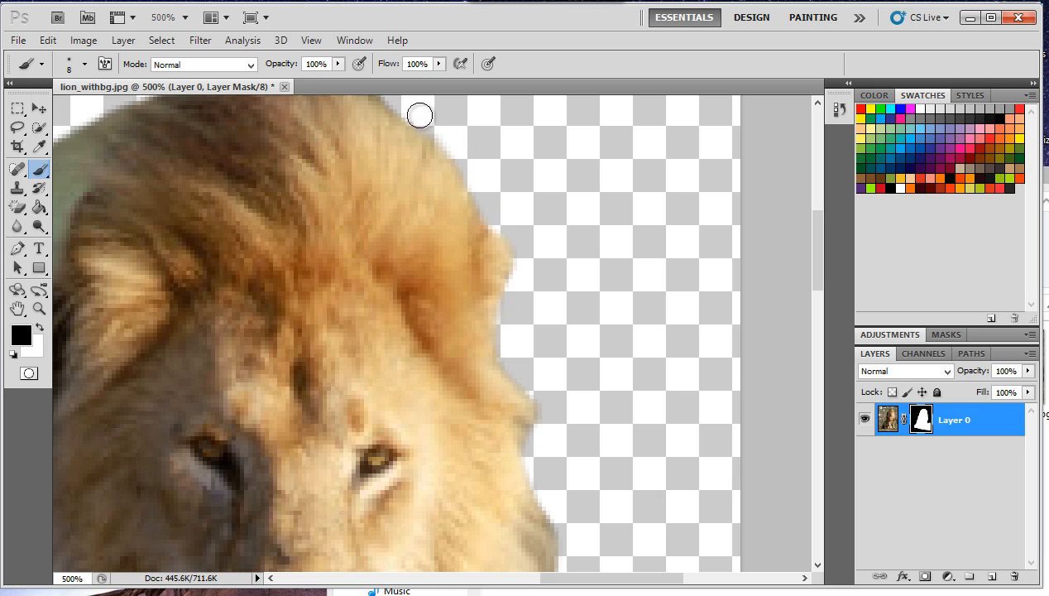
- Swap the painting colour to white and restore the hidden upper part of the front leg on the image's right side
left_click_drag(813, 285, 795, 432)
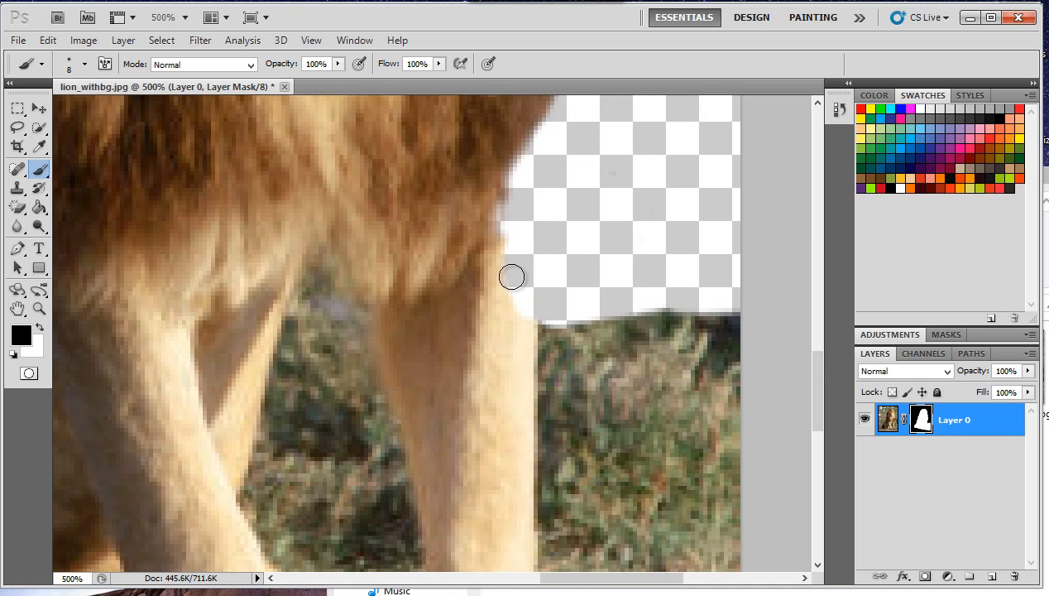
scroll(548, 288, "down", 3)
scroll(548, 289, "up", 4)
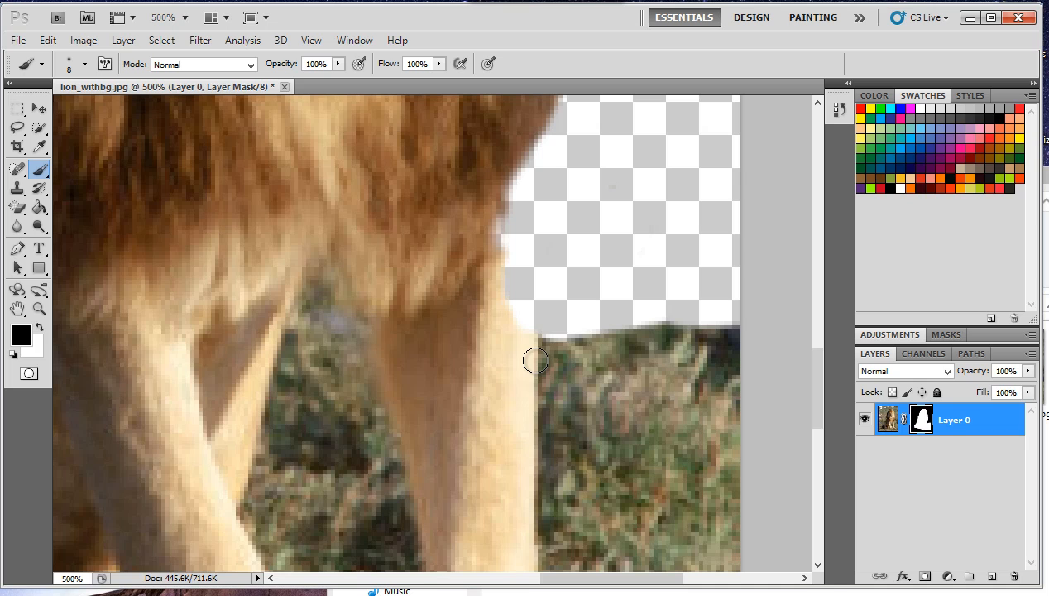
key("x")
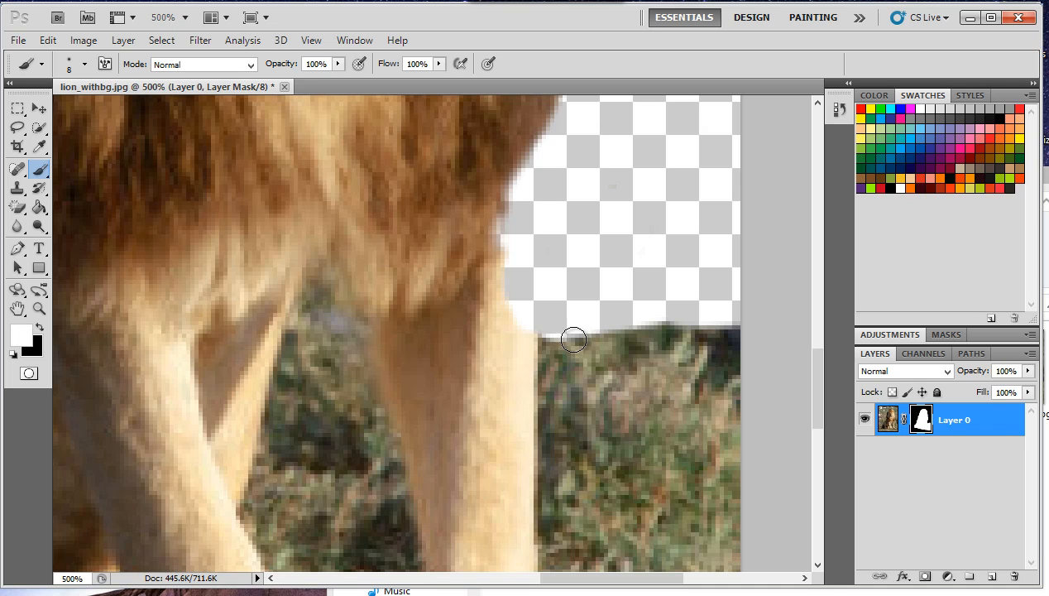
mouse_move(522, 360)
left_mouse_down()
mouse_move(504, 248)
mouse_move(517, 162)
mouse_move(507, 253)
mouse_move(525, 340)
mouse_move(516, 268)
mouse_move(540, 126)
mouse_move(531, 270)
left_mouse_up()
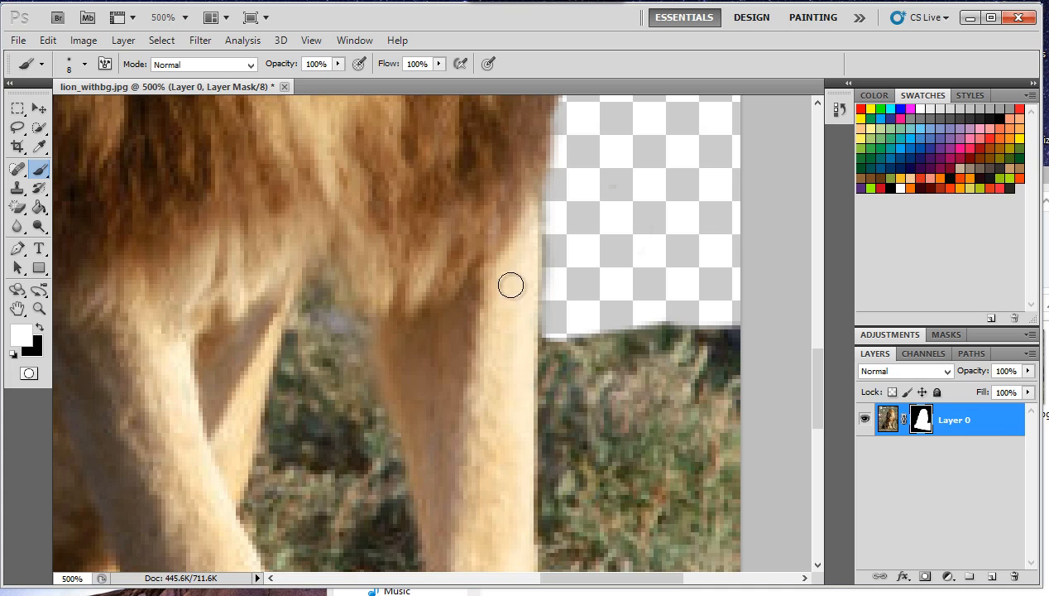
- Restore the over-masked fur along the chest and lower mane on the image's right side by painting white on the mask
scroll(513, 290, "up", 2)
scroll(512, 293, "up", 2)
mouse_move(537, 223)
left_mouse_down()
mouse_move(586, 176)
mouse_move(554, 249)
left_mouse_up()
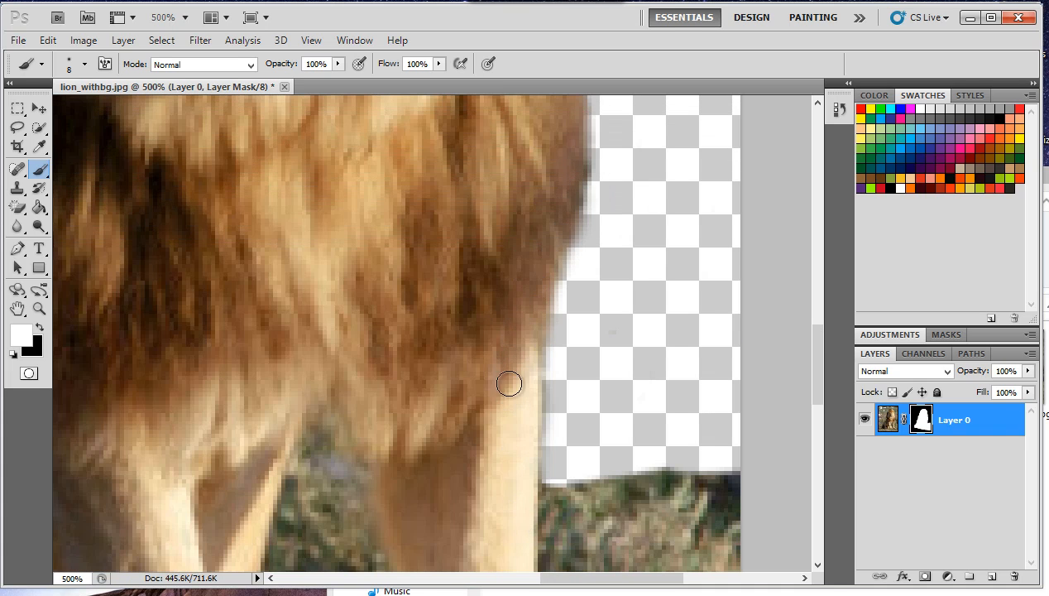
scroll(482, 412, "up", 2)
scroll(481, 414, "up", 2)
mouse_move(488, 410)
left_mouse_down()
mouse_move(563, 396)
mouse_move(581, 377)
mouse_move(576, 214)
mouse_move(540, 110)
left_mouse_up()
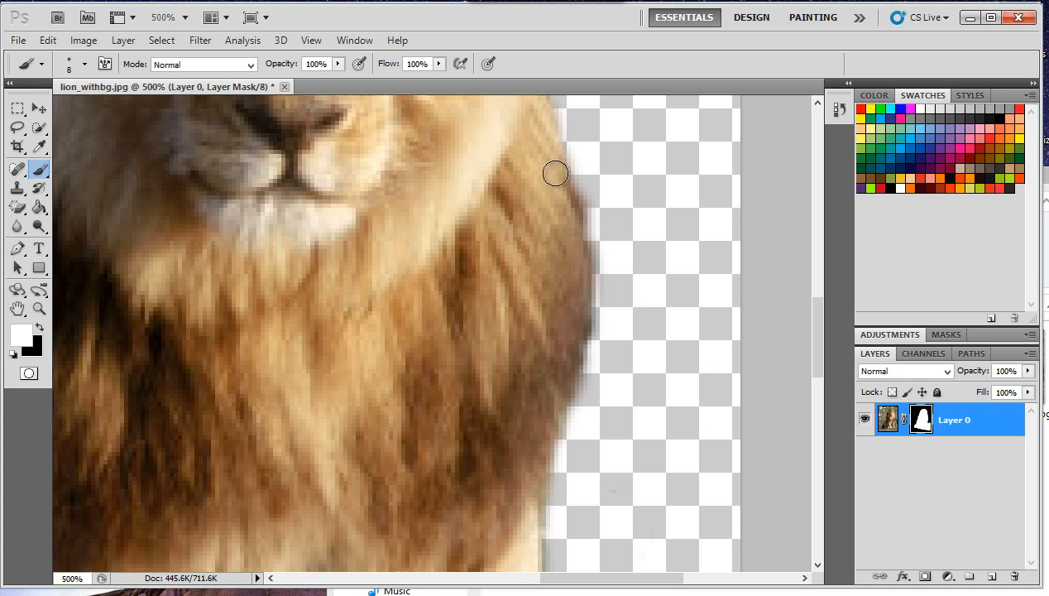
- Paint white on the mask to restore the fur edge from the cheek up to the ear on the image's right side
scroll(549, 259, "up", 2)
scroll(548, 261, "up", 2)
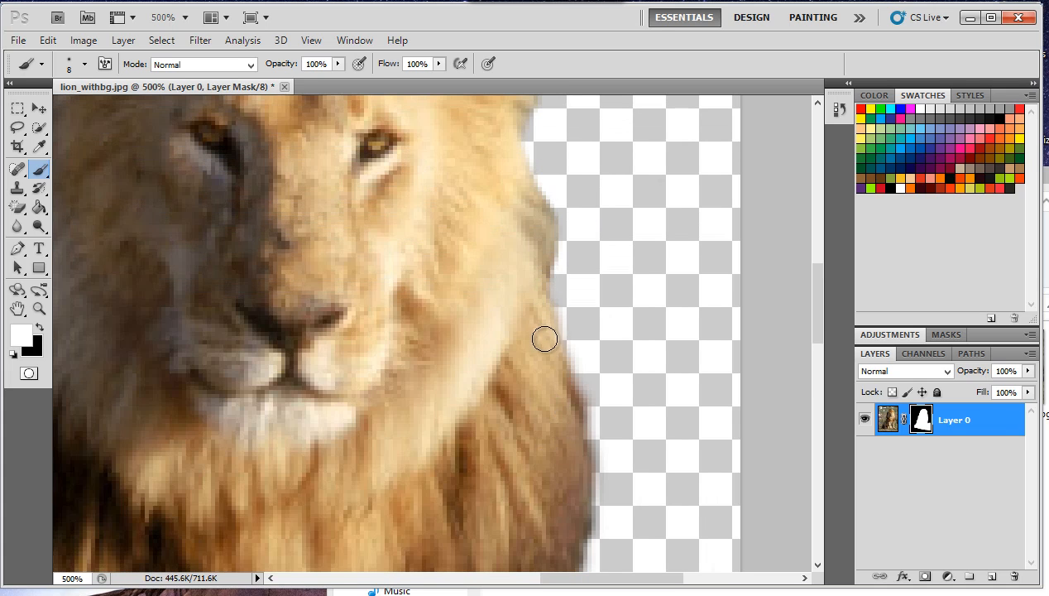
mouse_move(543, 330)
left_mouse_down()
mouse_move(552, 275)
mouse_move(542, 242)
mouse_move(544, 353)
mouse_move(522, 119)
left_mouse_up()
scroll(520, 169, "up", 2)
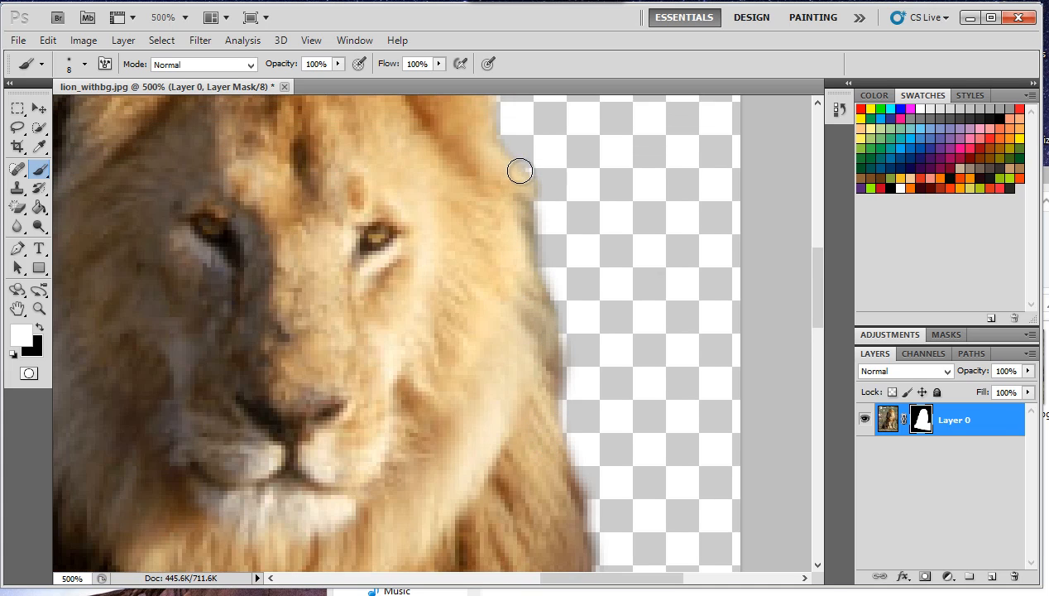
mouse_move(519, 242)
left_mouse_down()
mouse_move(522, 201)
mouse_move(490, 113)
left_mouse_up()
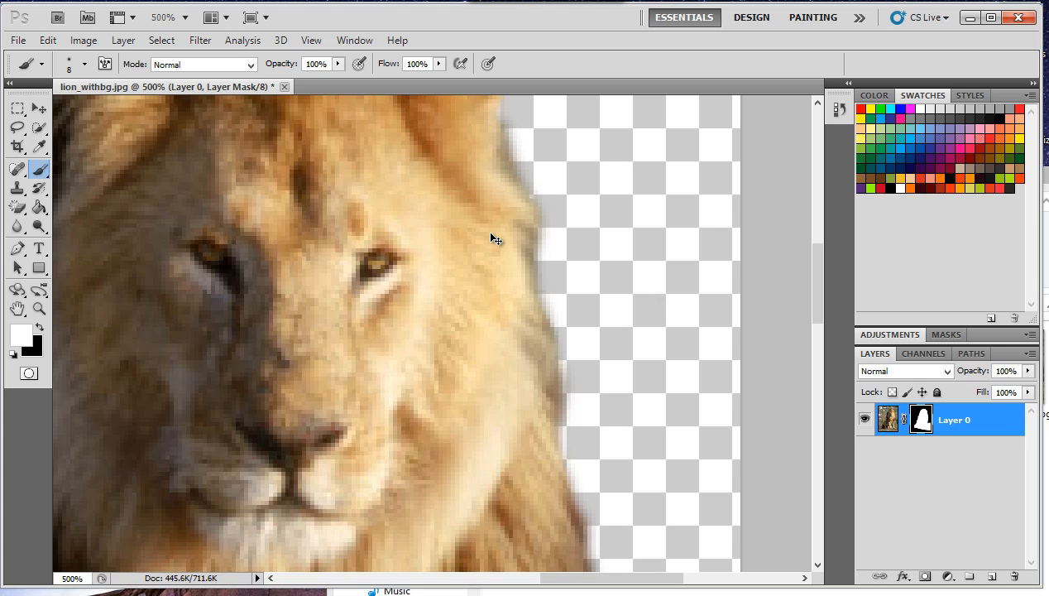
scroll(492, 239, "down", 3)
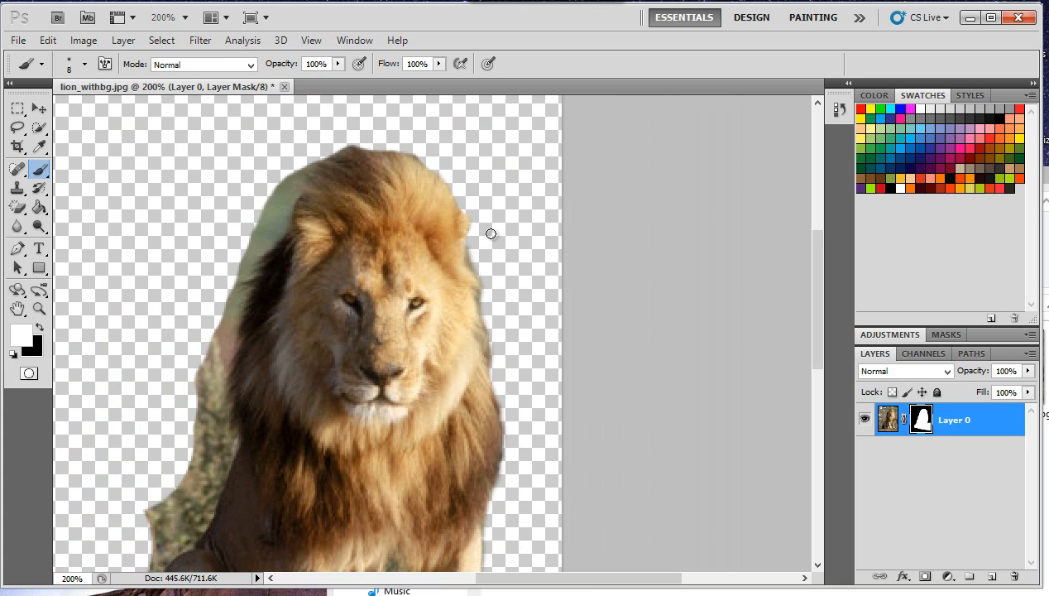
scroll(643, 242, "down", 3)
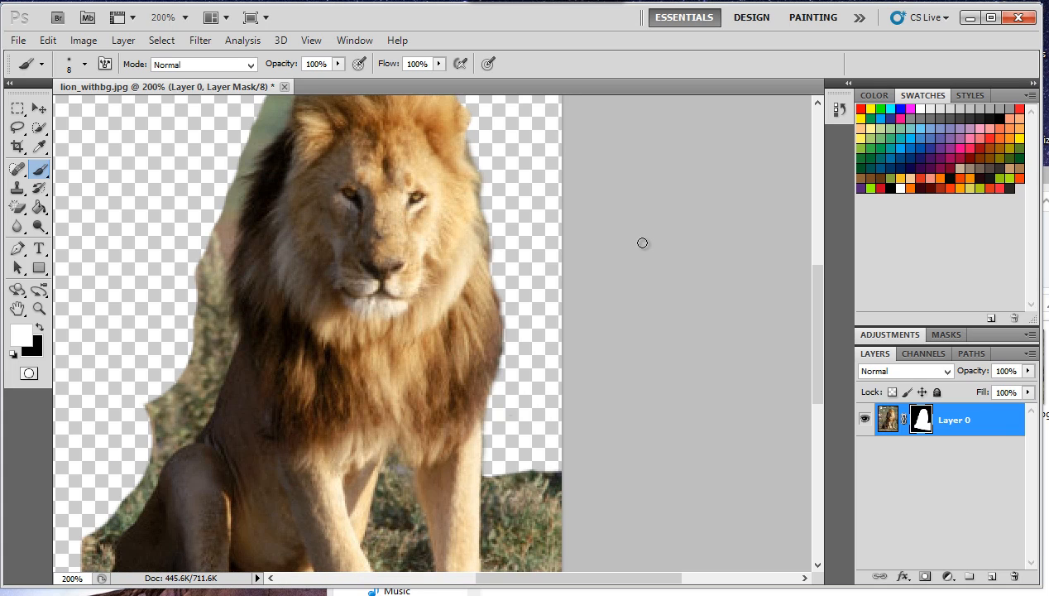
scroll(642, 243, "down", 2)
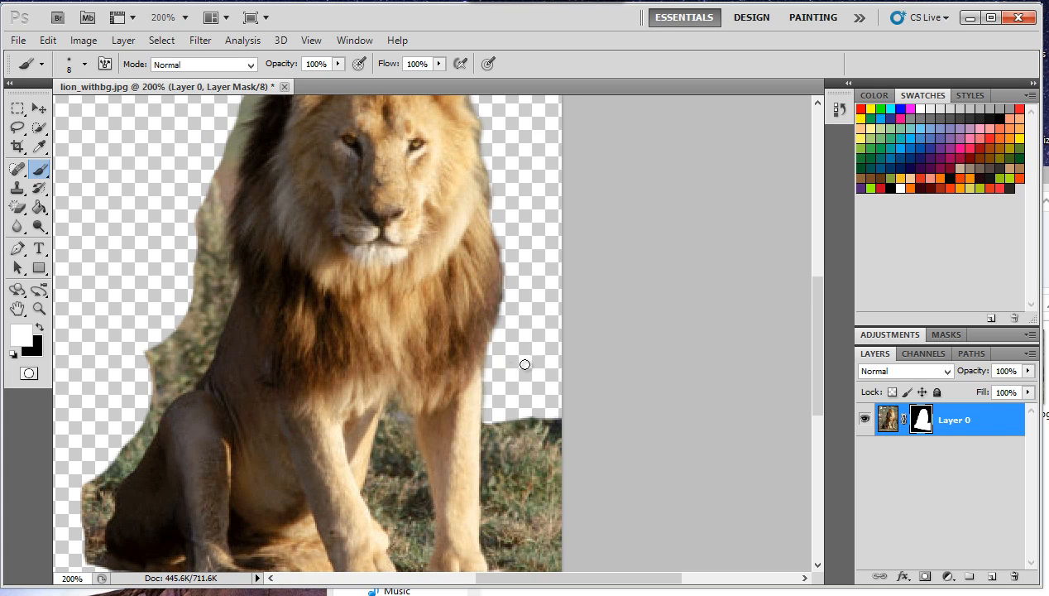
scroll(474, 357, "down", 1)
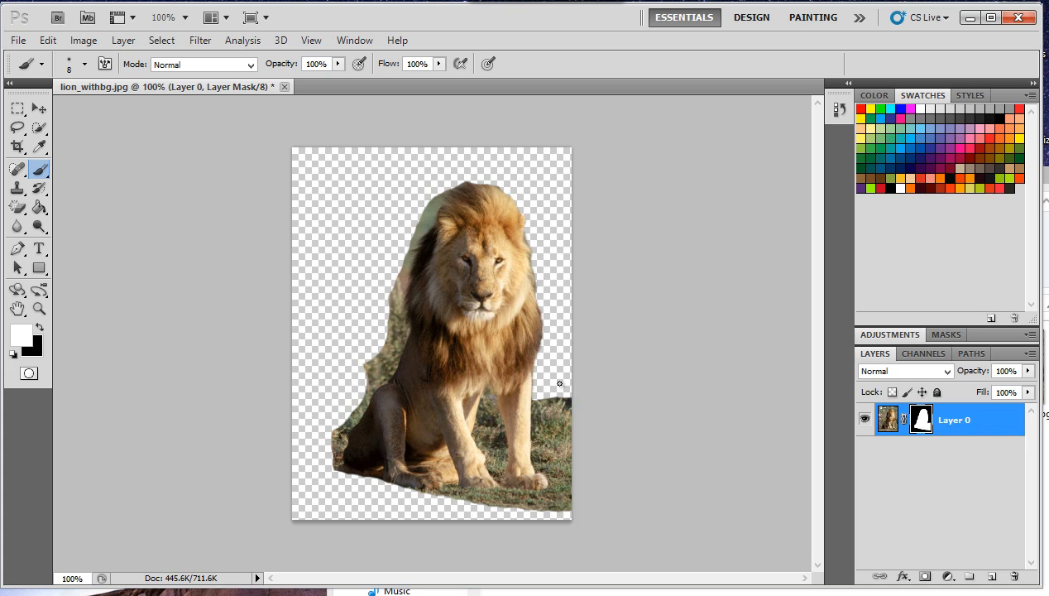
- Switch to Firefox and browse the Animals collection on Pics4Learning for copyright-friendly pictures
left_click(387, 595)
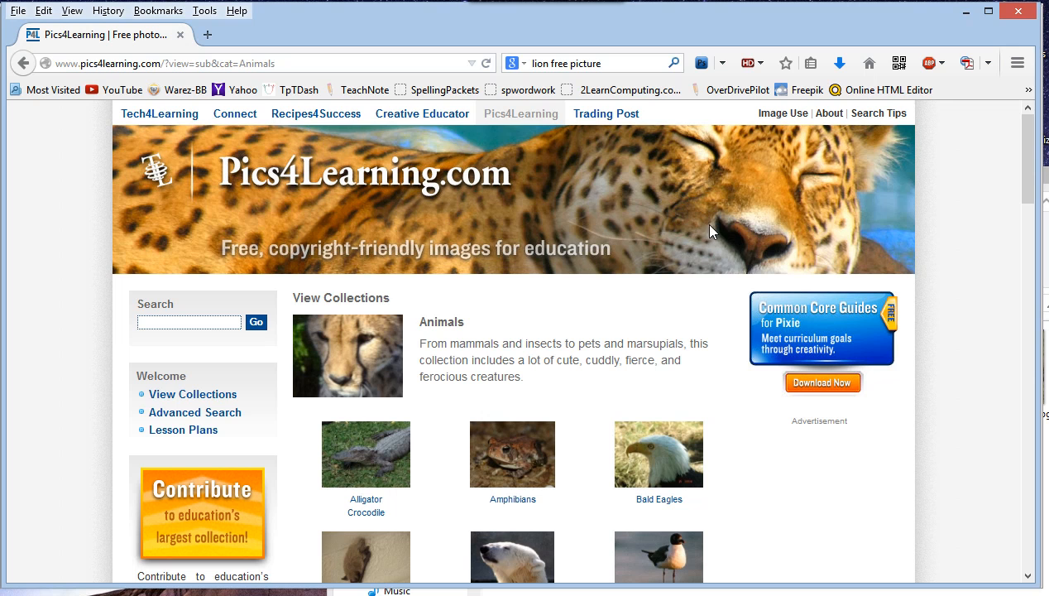
scroll(744, 262, "down", 2)
scroll(745, 262, "down", 5)
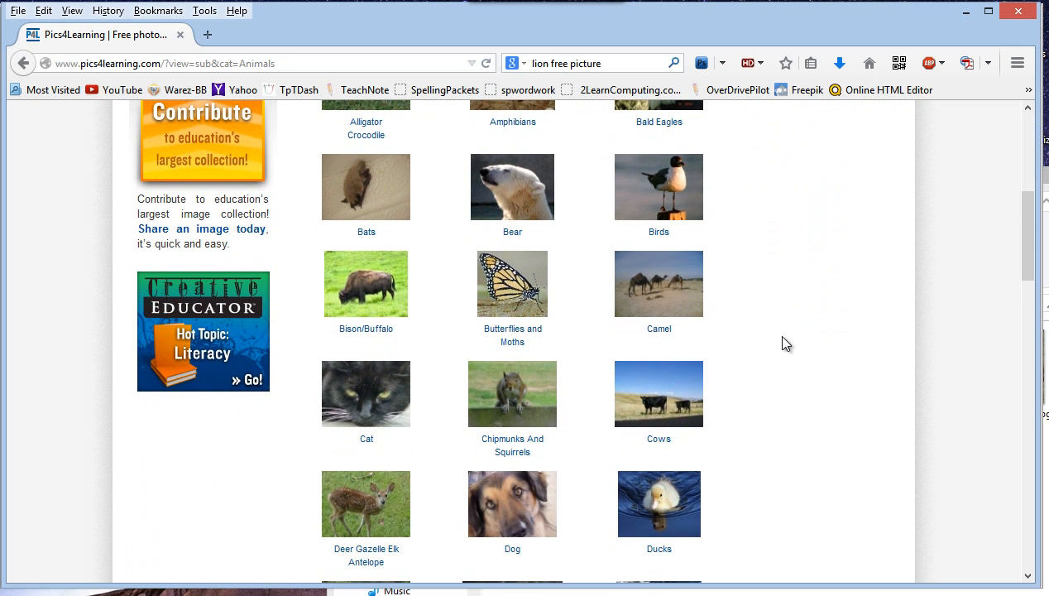
scroll(787, 343, "up", 7)
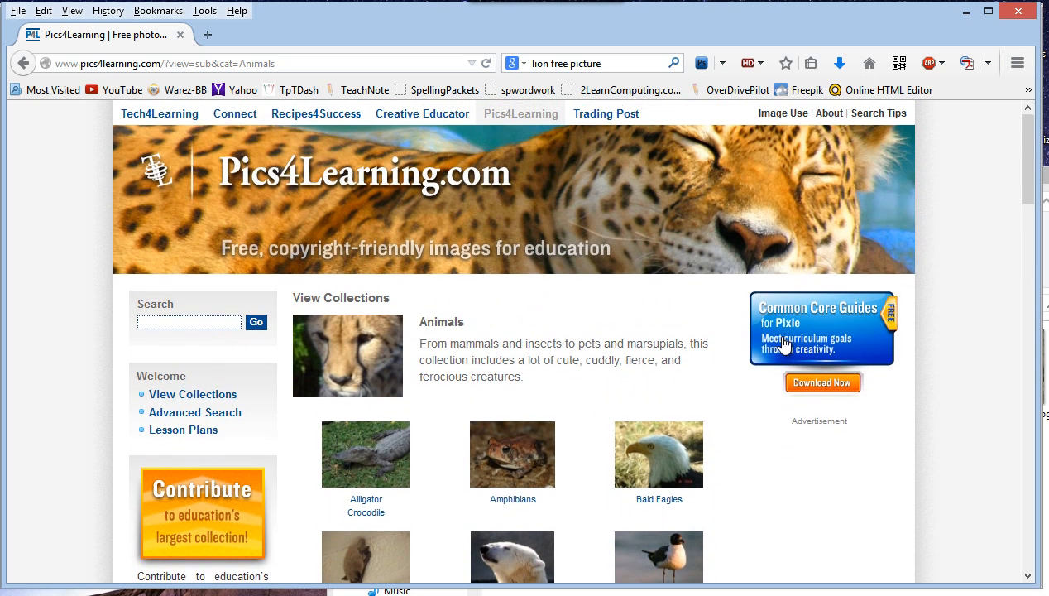
scroll(785, 346, "down", 3)
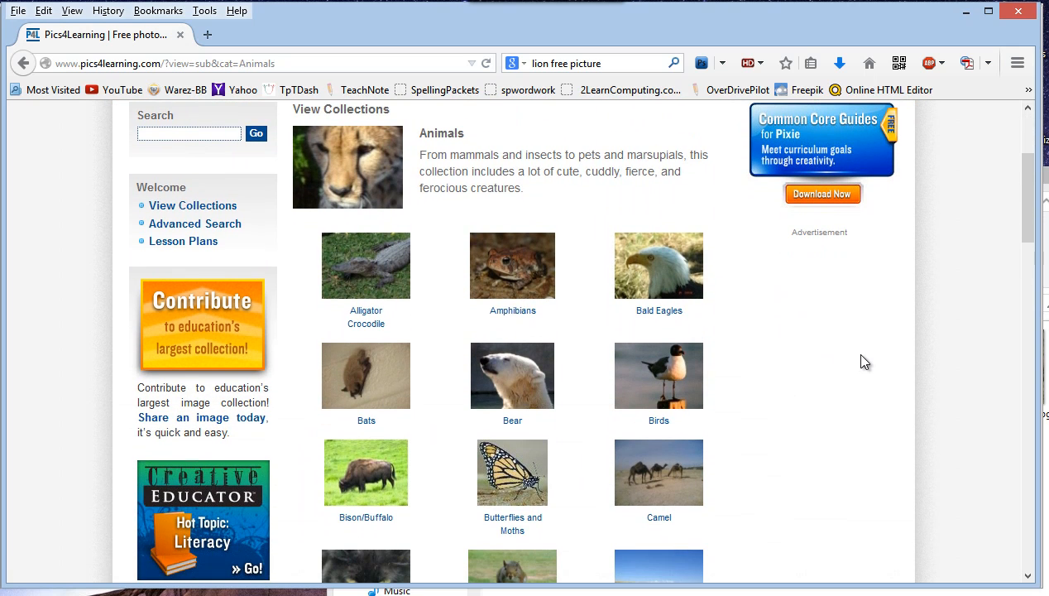
- Browse the Bald Eagles category of the Animals collection and open the details page of baldeagle3.jpg
scroll(863, 362, "down", 2)
left_click(662, 165)
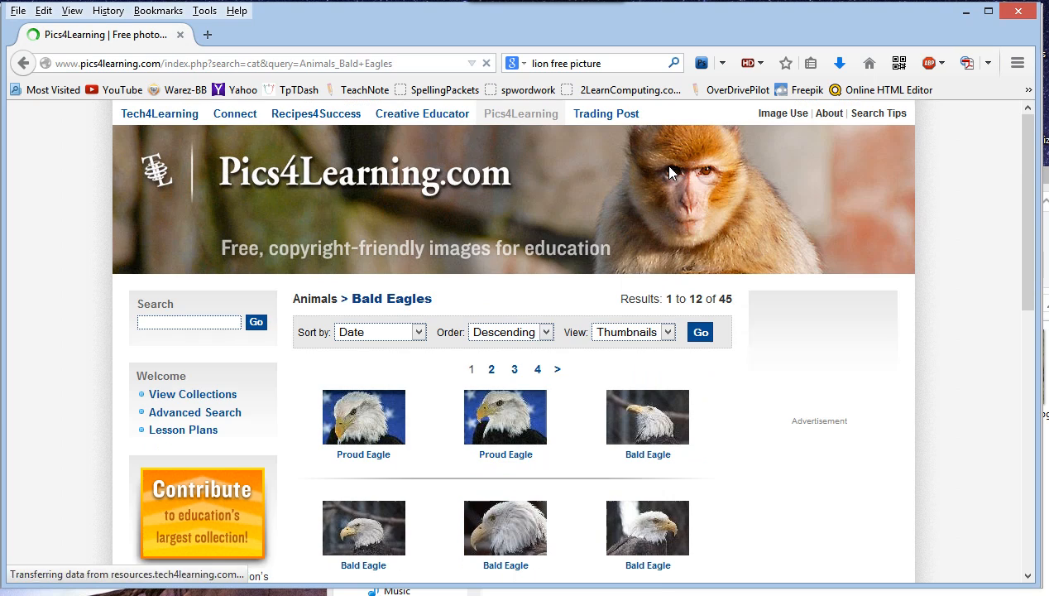
scroll(755, 414, "down", 4)
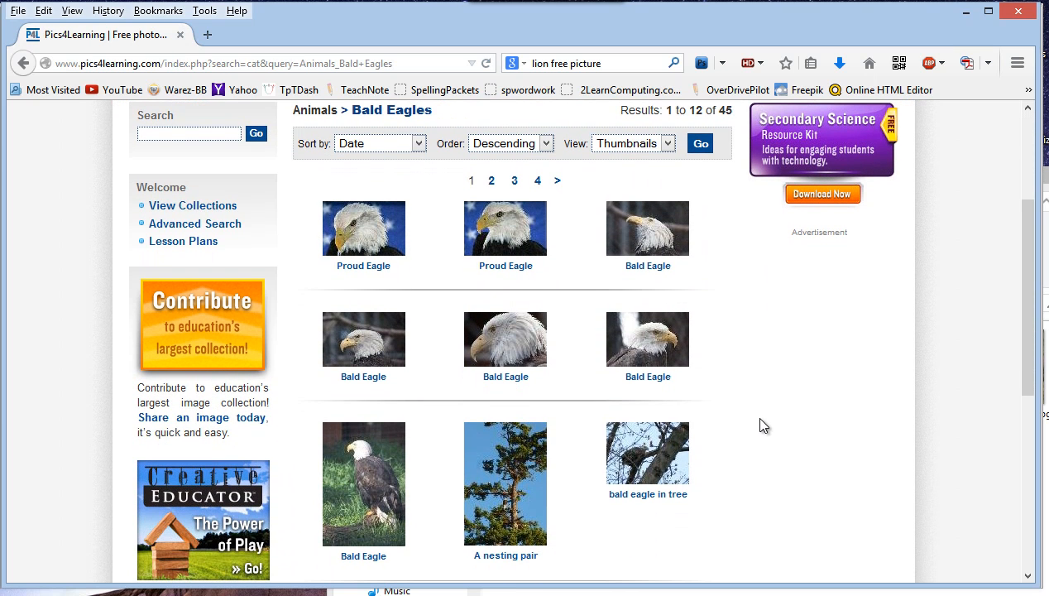
left_click(349, 355)
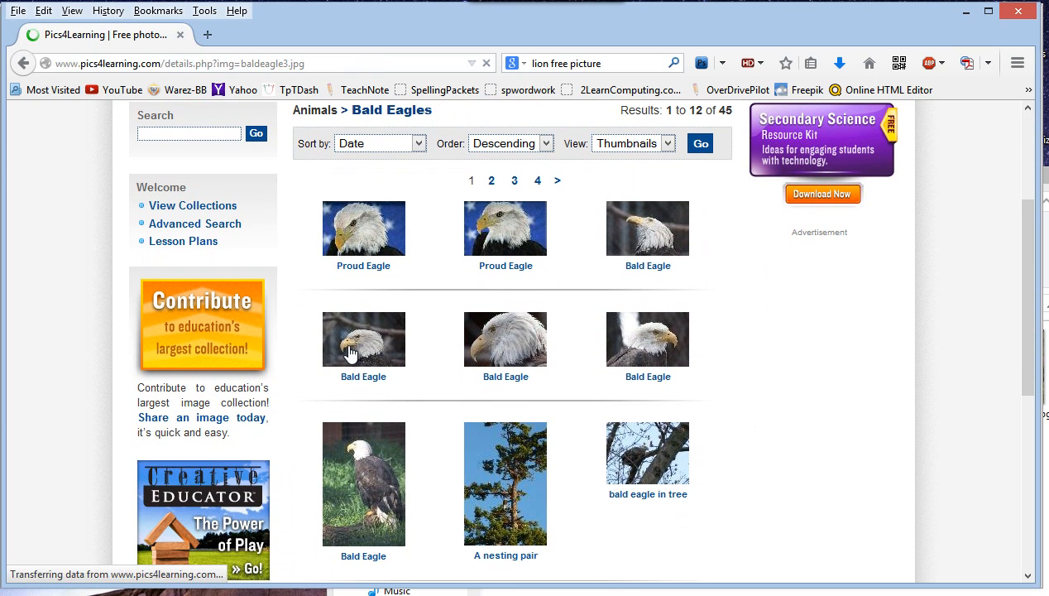
scroll(621, 435, "down", 6)
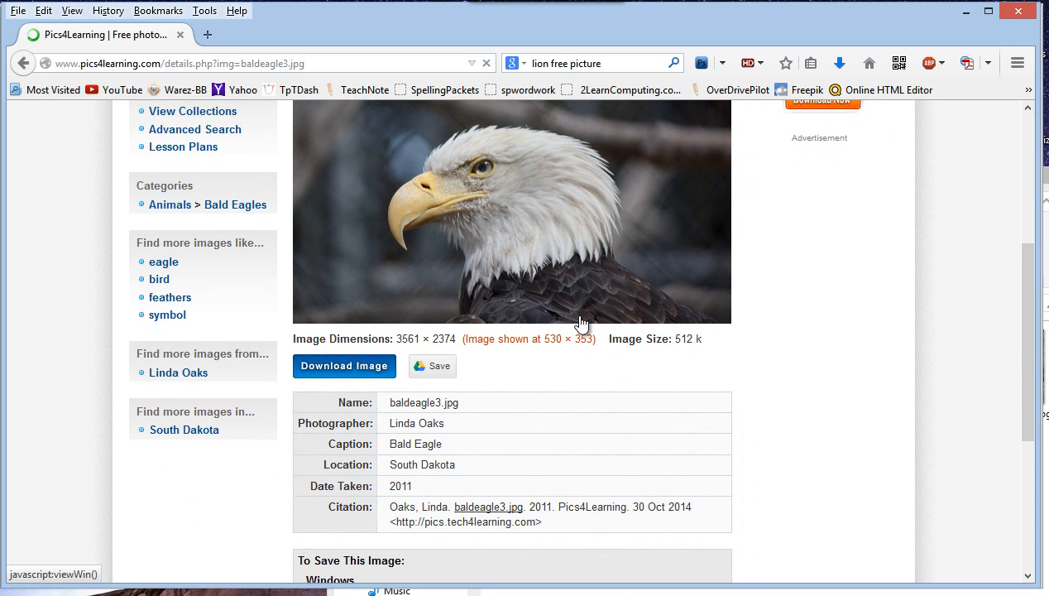
- View the bald eagle picture at full size in a maximized window and bring it into Photoshop as baldeagle3.jpg
left_click(582, 323)
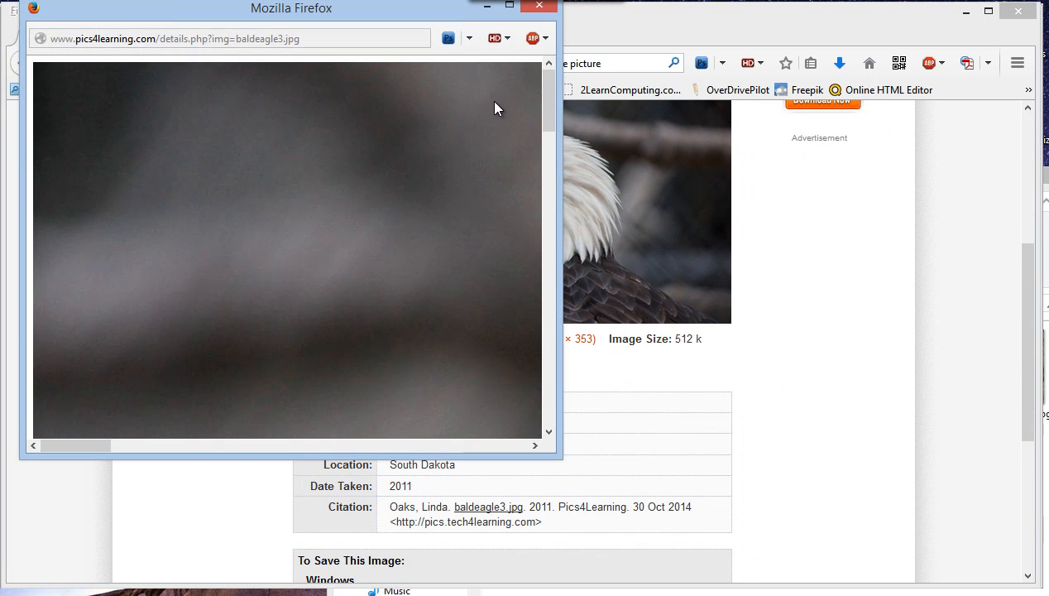
left_click(506, 7)
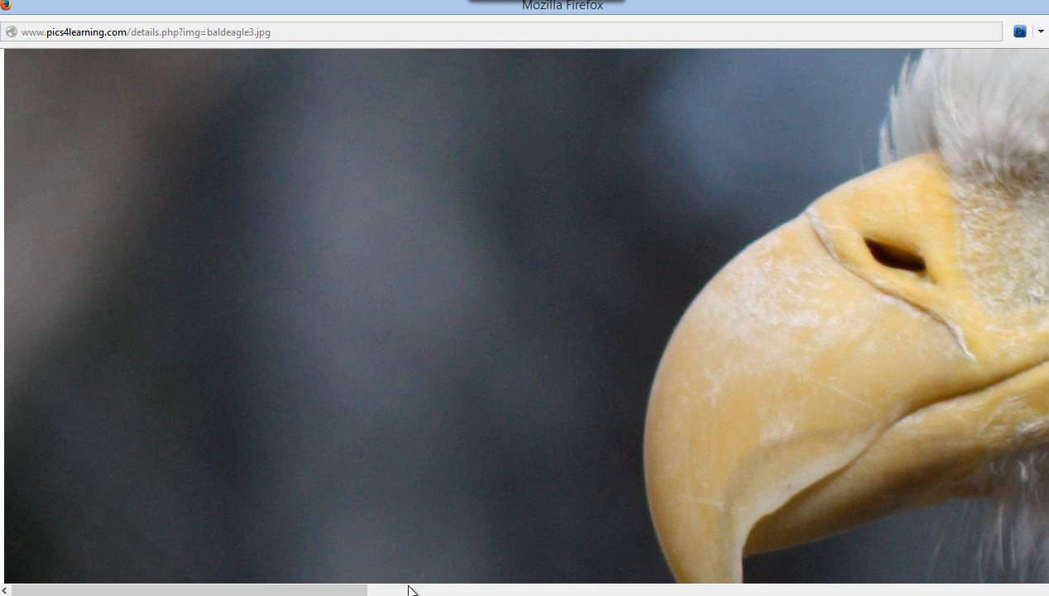
left_click_drag(356, 591, 663, 571)
scroll(524, 316, "up", 3)
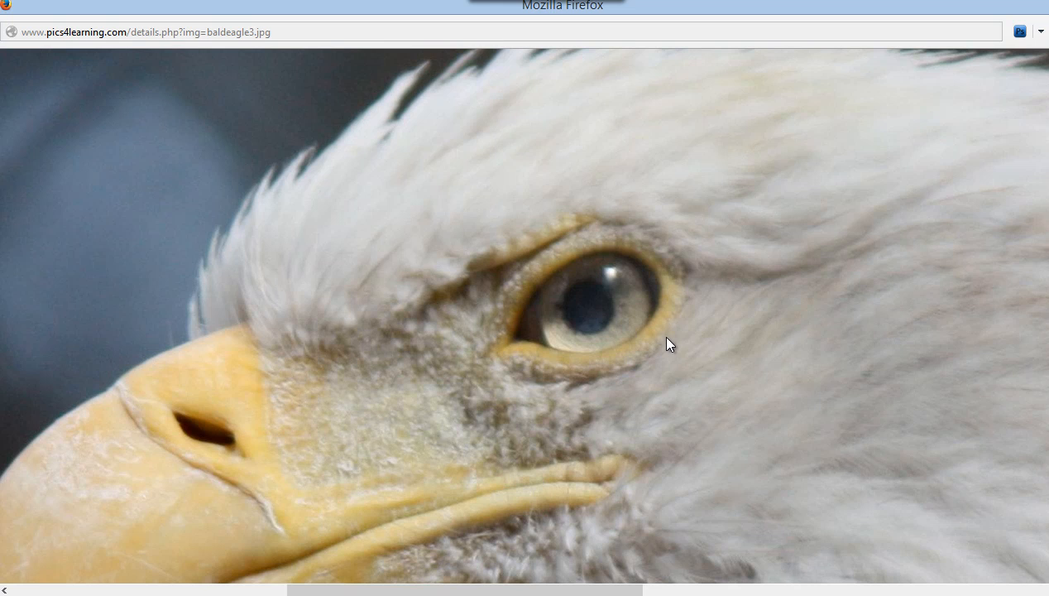
right_click(526, 368)
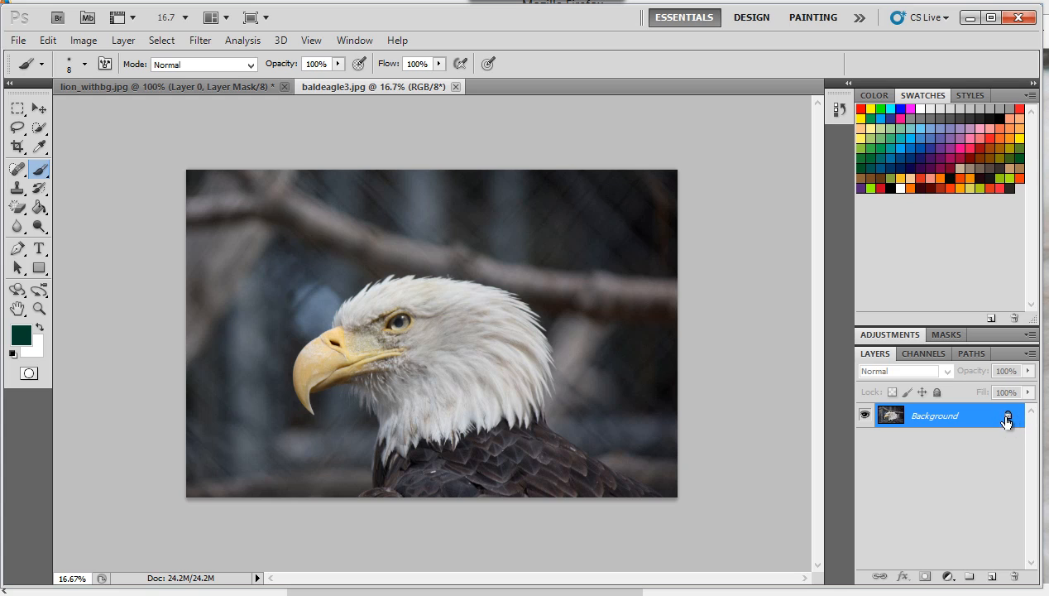
- Convert the Background of baldeagle3.jpg into a layer named "bald eagle" and add a layer mask to it
double_click(932, 421)
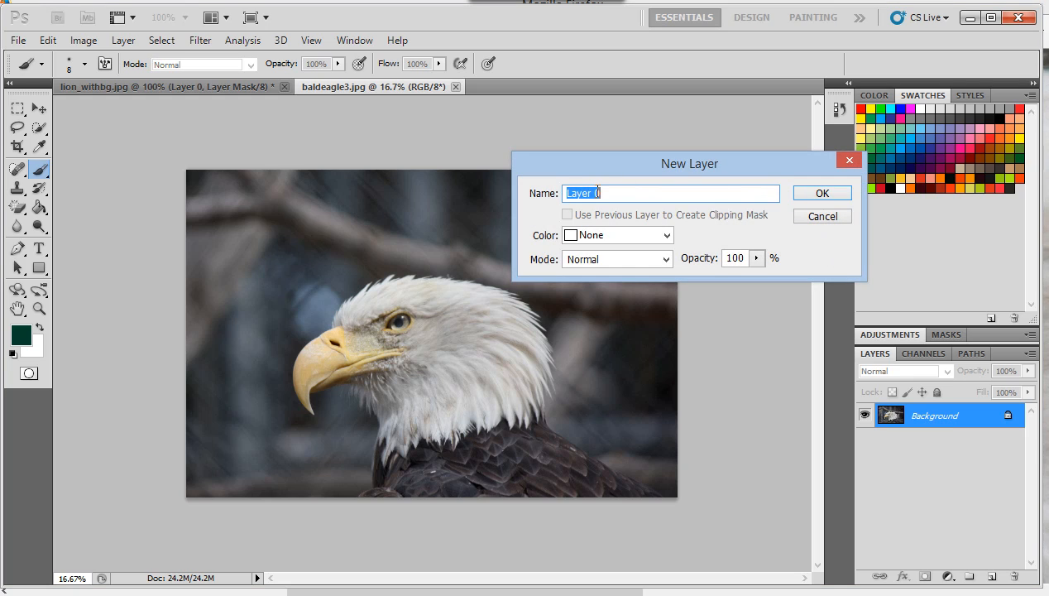
type("bald eagle")
left_click(814, 198)
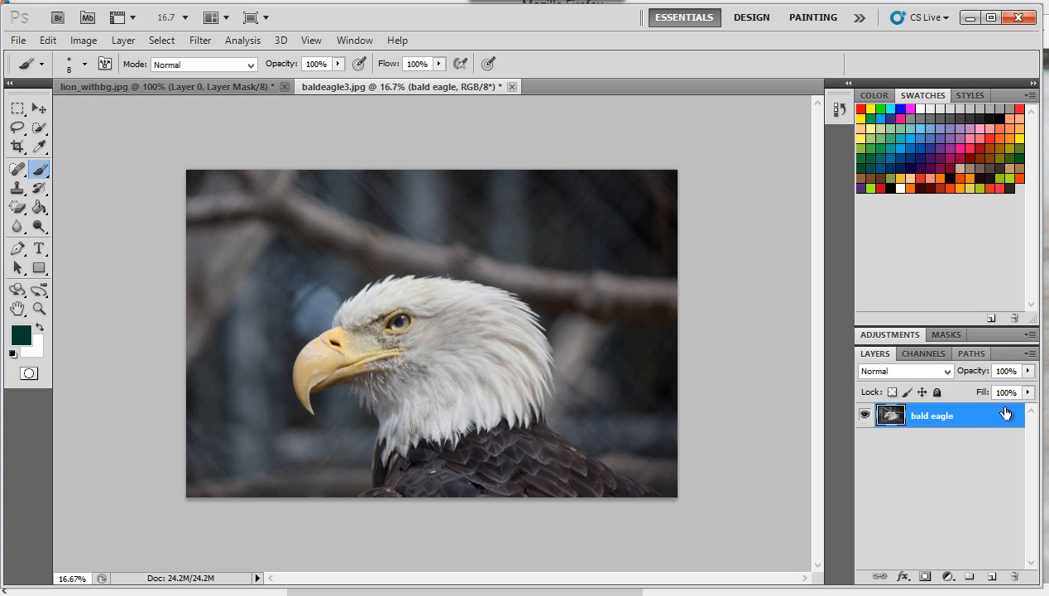
left_click(925, 578)
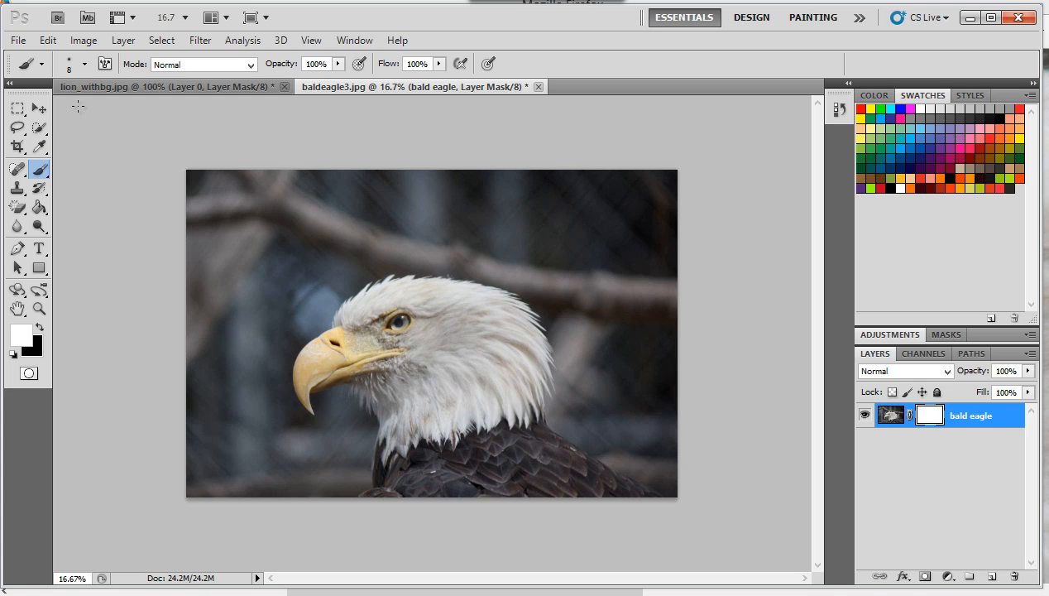
- Paint black on the mask with a soft 250 px brush to hide background above the eagle's head and around the beak and throat
left_click(81, 64)
double_click(88, 177)
key("bracketright")
key("x")
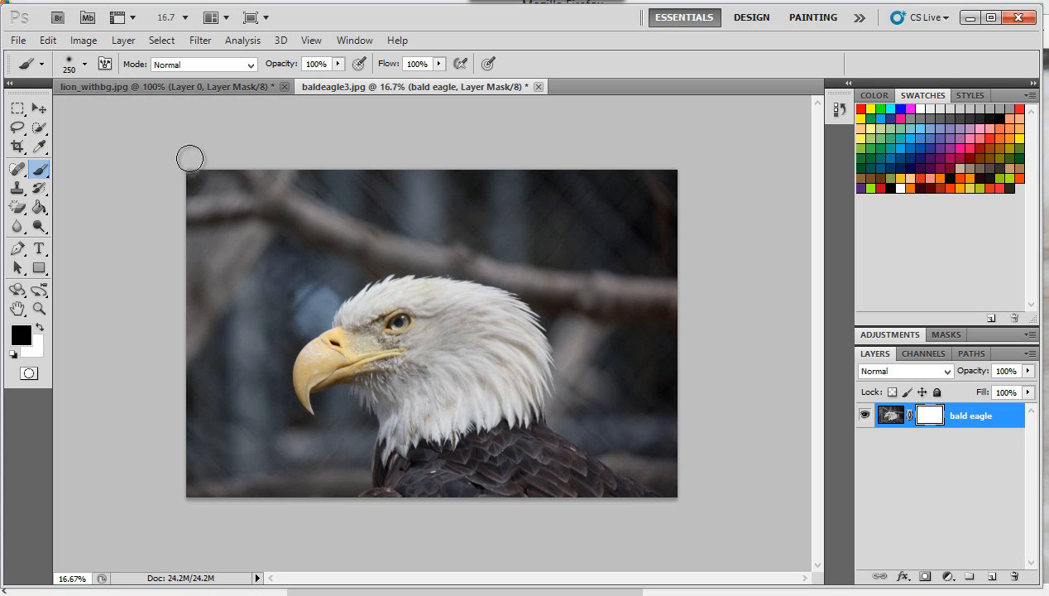
mouse_move(189, 159)
left_mouse_down()
mouse_move(203, 192)
mouse_move(267, 179)
mouse_move(261, 224)
mouse_move(356, 238)
mouse_move(340, 247)
mouse_move(341, 280)
mouse_move(395, 262)
mouse_move(334, 286)
mouse_move(289, 336)
mouse_move(278, 413)
mouse_move(296, 440)
mouse_move(284, 360)
mouse_move(346, 292)
mouse_move(400, 269)
mouse_move(495, 276)
mouse_move(421, 264)
mouse_move(451, 272)
mouse_move(460, 297)
left_mouse_up()
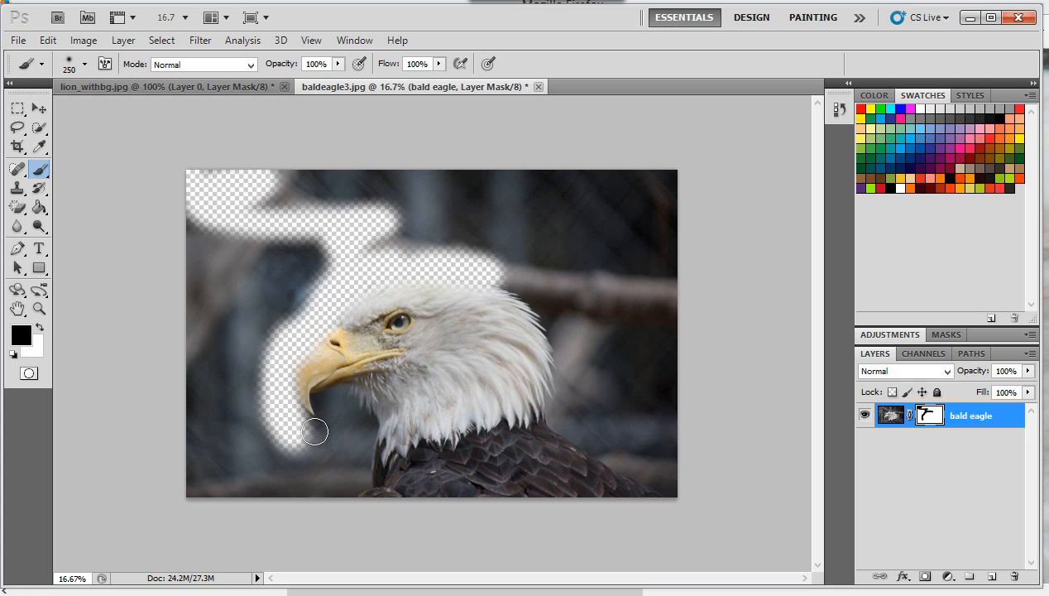
mouse_move(319, 429)
left_mouse_down()
mouse_move(331, 418)
mouse_move(323, 396)
mouse_move(343, 390)
mouse_move(377, 435)
left_mouse_up()
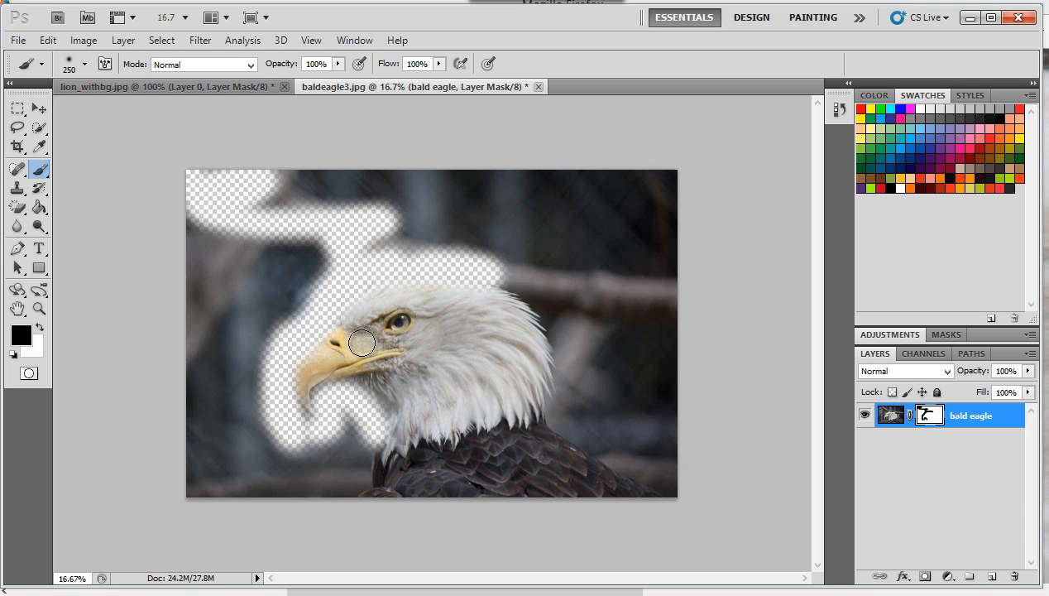
- Swap to white and restore the over-masked feathers on top of the eagle's head and along its throat
key("x")
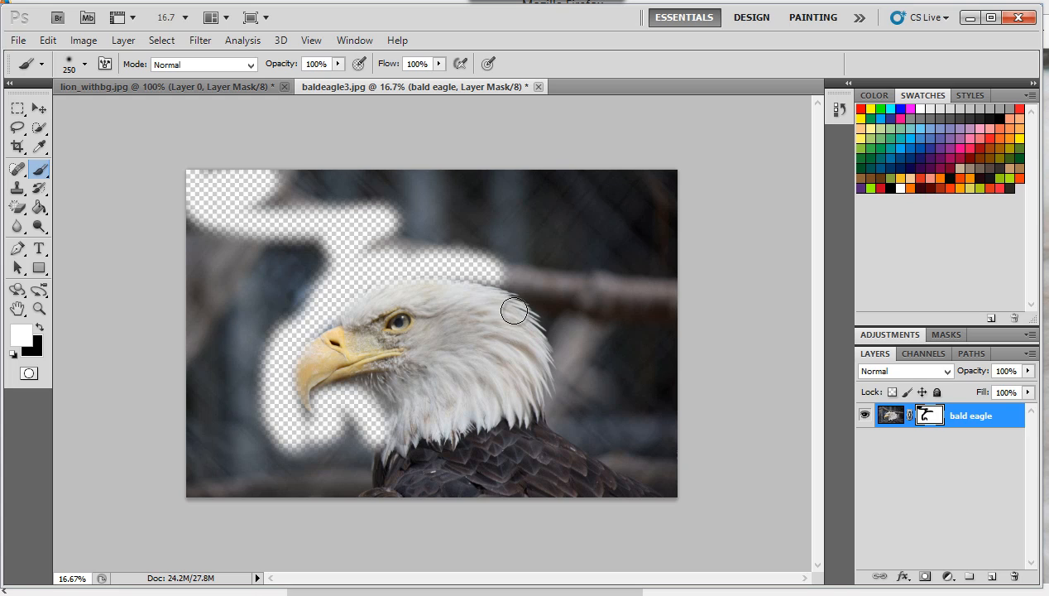
mouse_move(372, 306)
left_mouse_down()
mouse_move(342, 322)
mouse_move(370, 301)
mouse_move(475, 297)
left_mouse_up()
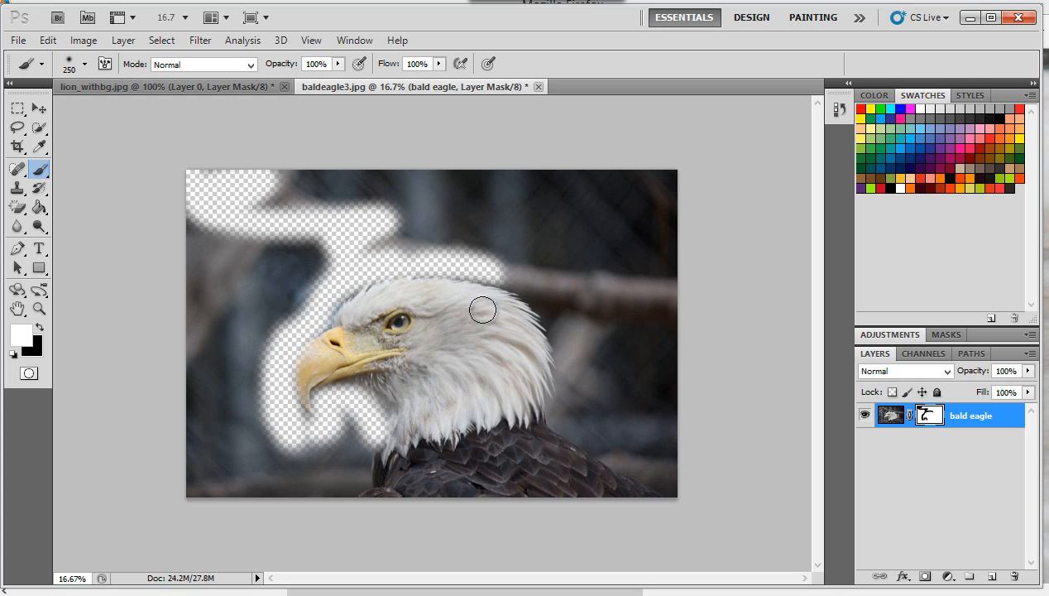
mouse_move(383, 398)
left_mouse_down()
mouse_move(394, 443)
mouse_move(379, 393)
left_mouse_up()
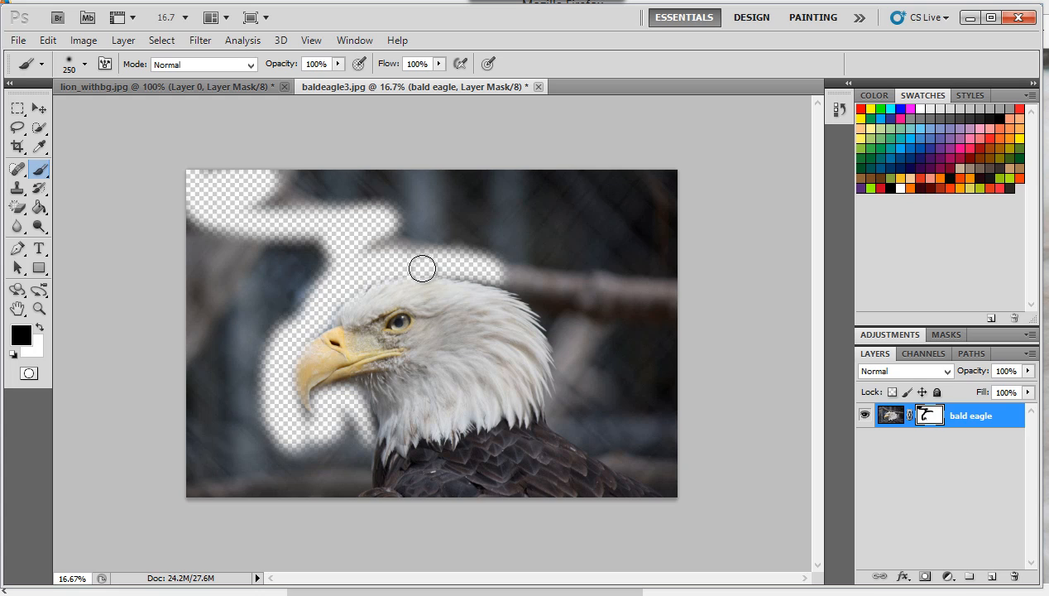
- Mask the background around the back of the eagle's head and above its back in black, and restore the hidden back feathers in white
mouse_move(422, 268)
left_mouse_down()
mouse_move(504, 274)
mouse_move(554, 307)
mouse_move(544, 321)
mouse_move(564, 351)
mouse_move(553, 344)
mouse_move(555, 415)
mouse_move(635, 426)
mouse_move(566, 433)
mouse_move(676, 478)
mouse_move(673, 448)
mouse_move(646, 442)
mouse_move(634, 425)
mouse_move(642, 423)
mouse_move(595, 412)
mouse_move(558, 285)
mouse_move(407, 263)
mouse_move(356, 276)
left_mouse_up()
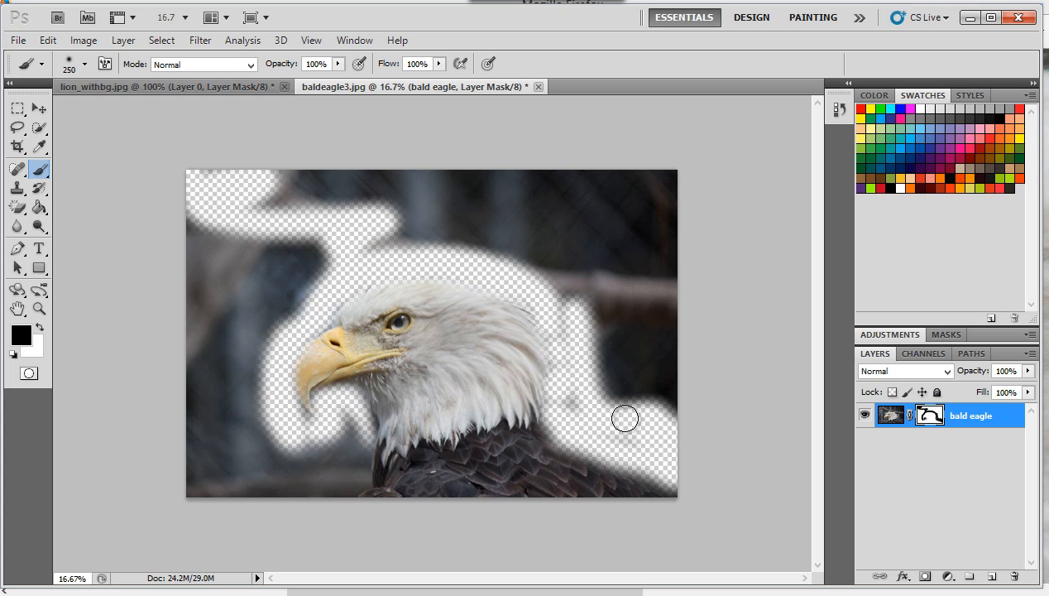
mouse_move(625, 417)
left_mouse_down()
mouse_move(578, 409)
mouse_move(553, 293)
mouse_move(667, 411)
mouse_move(623, 400)
mouse_move(581, 358)
mouse_move(668, 406)
mouse_move(586, 390)
mouse_move(579, 433)
mouse_move(565, 440)
mouse_move(555, 426)
mouse_move(629, 478)
left_mouse_up()
key("x")
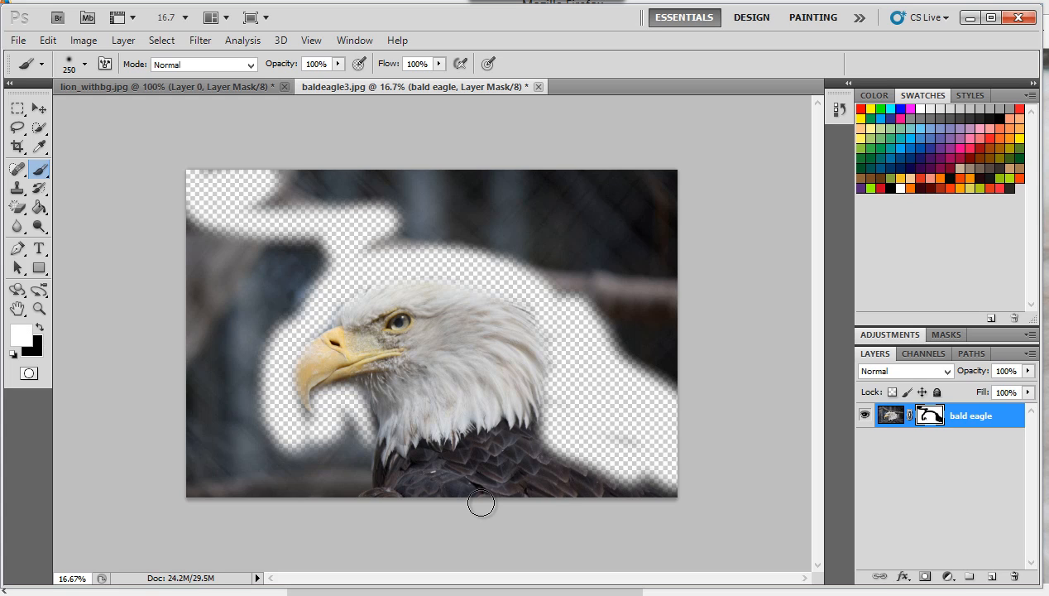
mouse_move(518, 442)
left_mouse_down()
mouse_move(527, 417)
mouse_move(539, 449)
mouse_move(667, 493)
mouse_move(557, 473)
left_mouse_up()
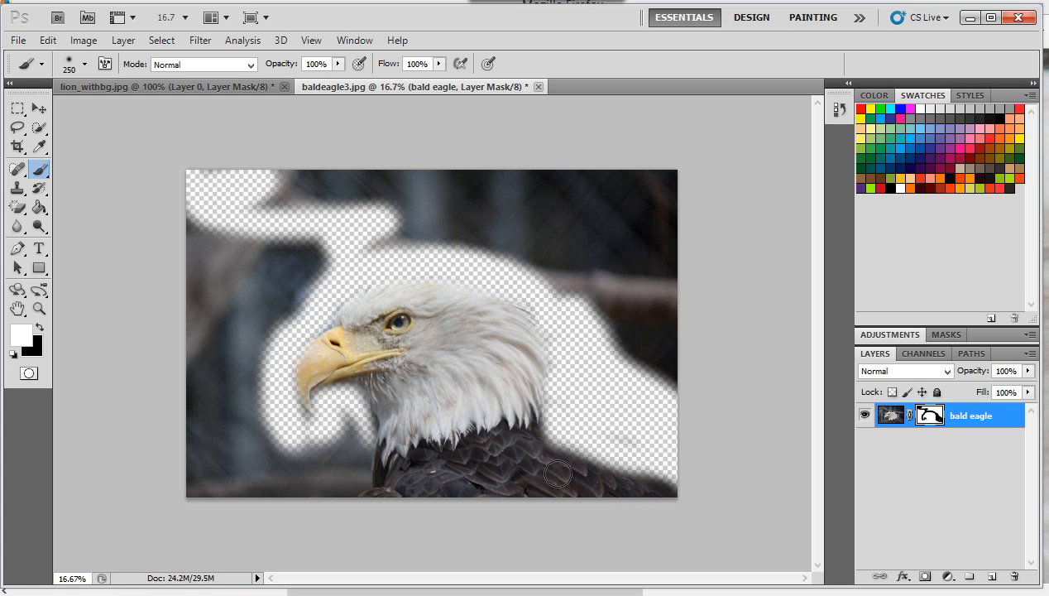
mouse_move(523, 442)
left_mouse_down()
mouse_move(674, 481)
mouse_move(599, 477)
mouse_move(525, 423)
left_mouse_up()
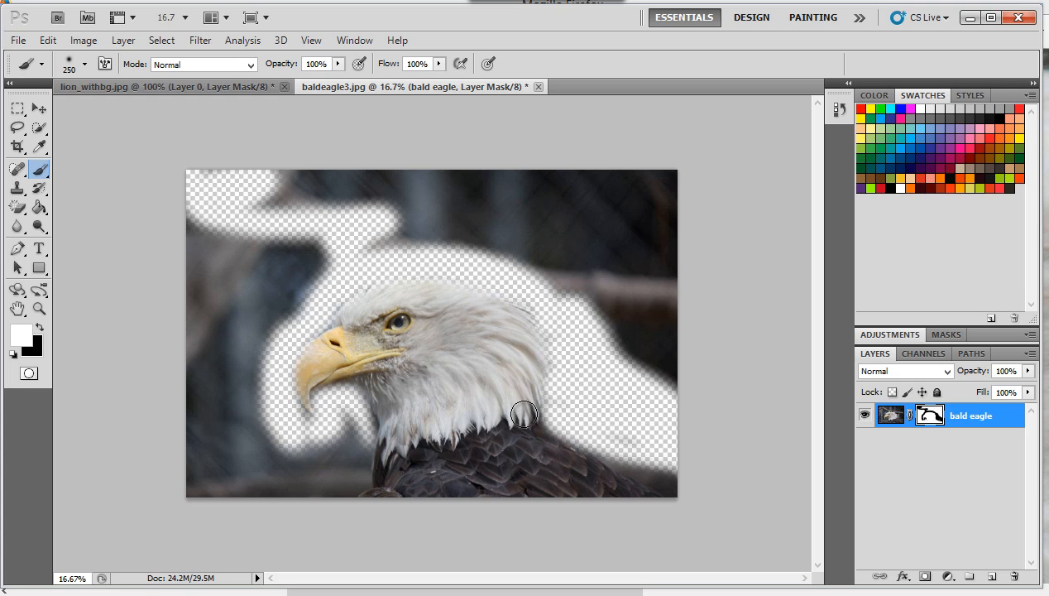
- Switch to lion_withbg.jpg and paint black on its mask with the soft 250 px brush down the image's left side
left_click(87, 85)
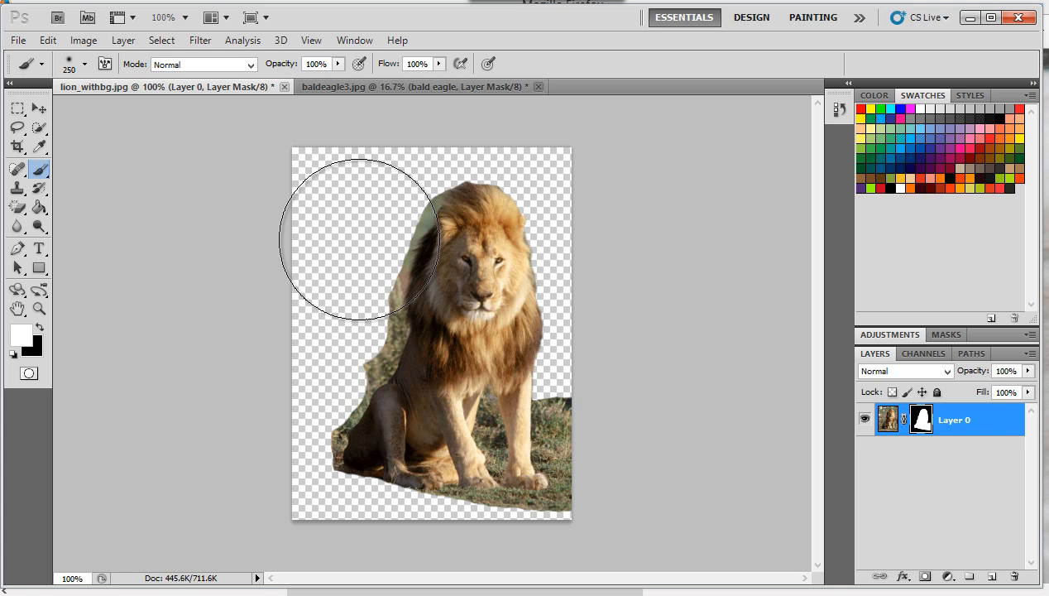
mouse_move(342, 192)
left_mouse_down()
mouse_move(292, 271)
mouse_move(308, 225)
mouse_move(308, 299)
mouse_move(332, 220)
mouse_move(326, 252)
mouse_move(323, 220)
mouse_move(307, 298)
mouse_move(252, 376)
mouse_move(253, 436)
left_mouse_up()
key("x")
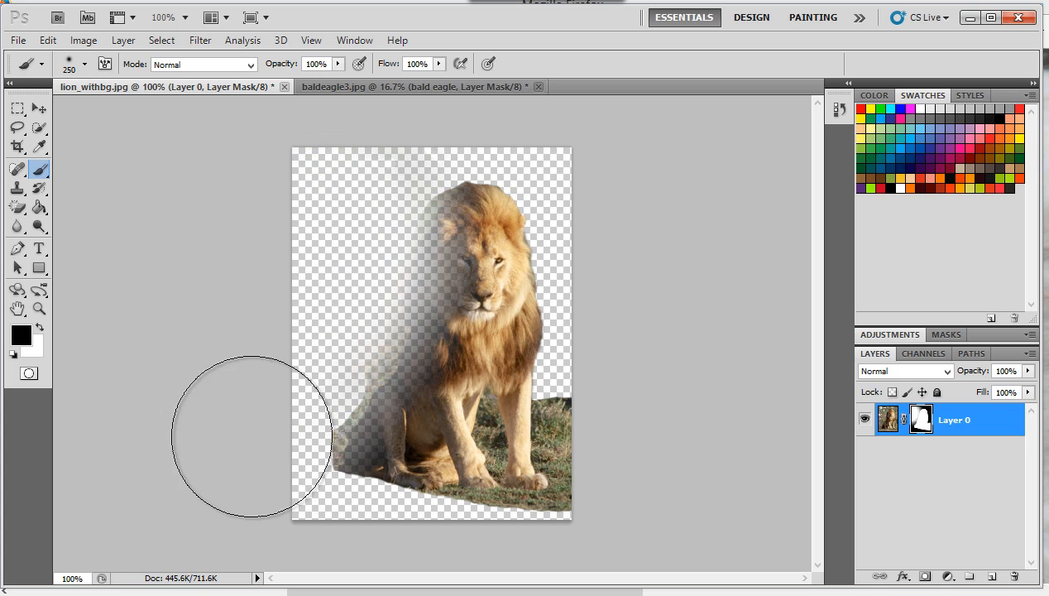